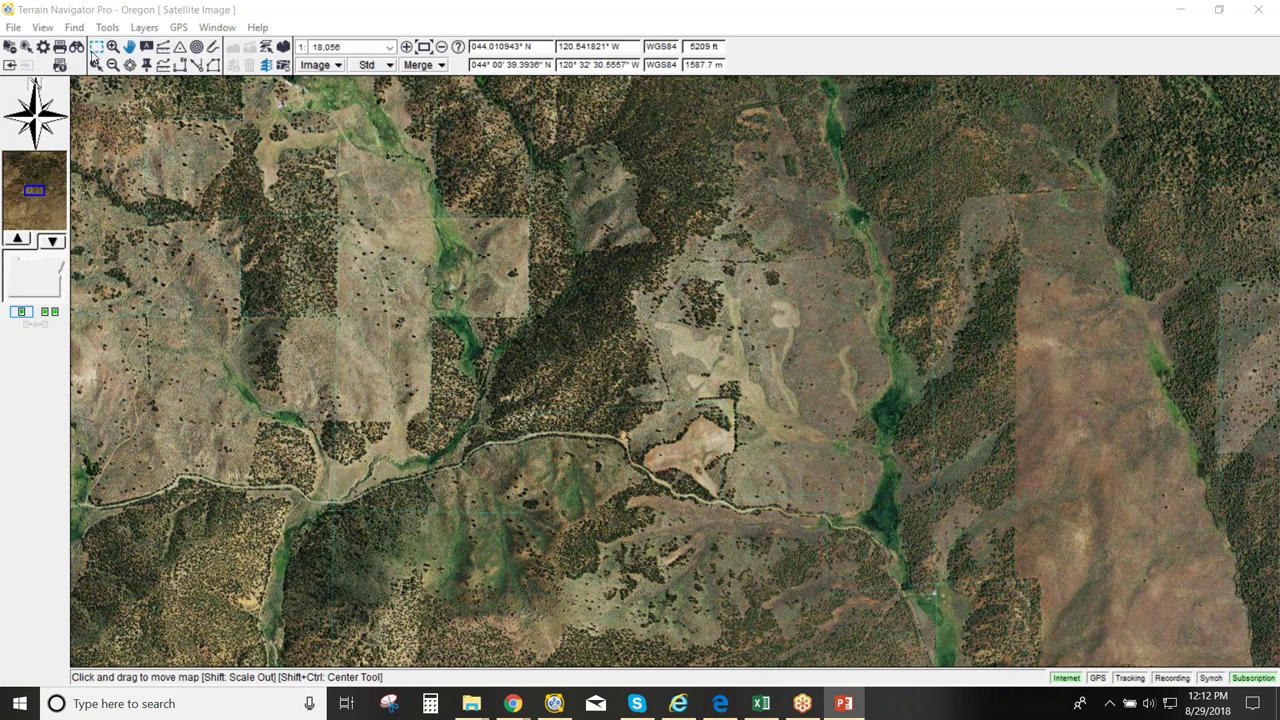
Draw a selection rectangle on the satellite map, zoom out twice, and enlarge it.
click(93, 13)
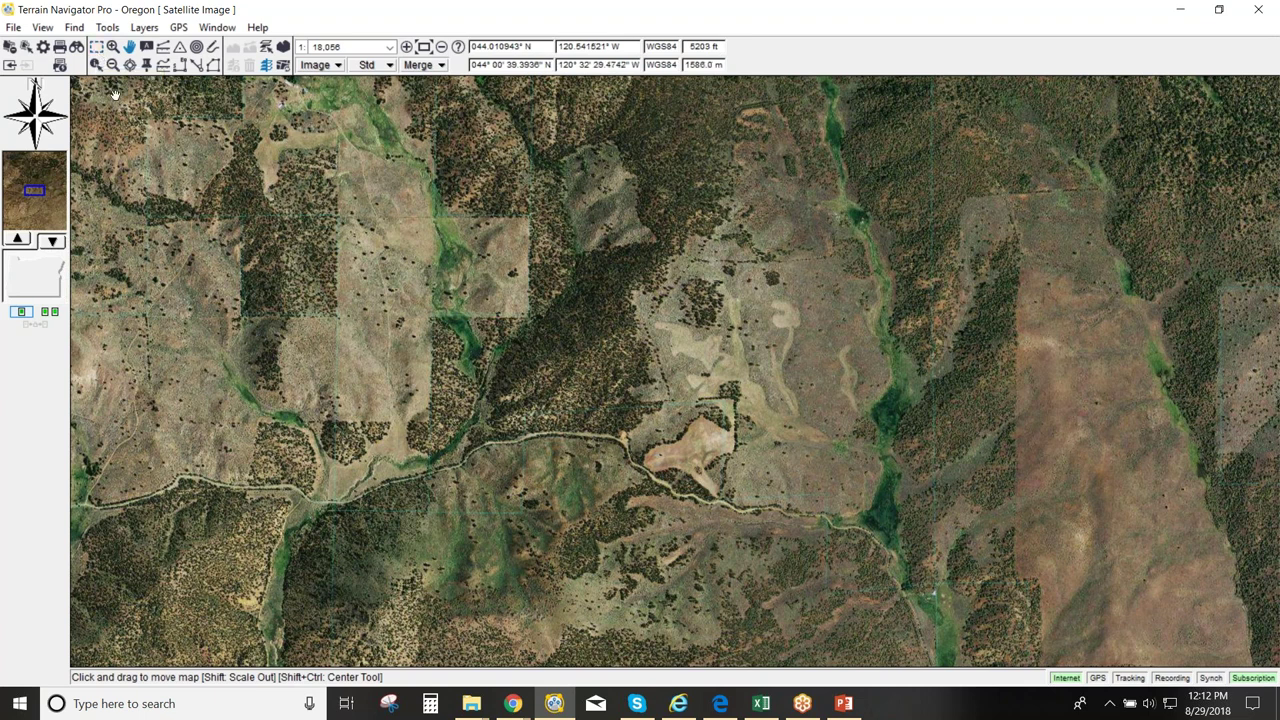
click(97, 48)
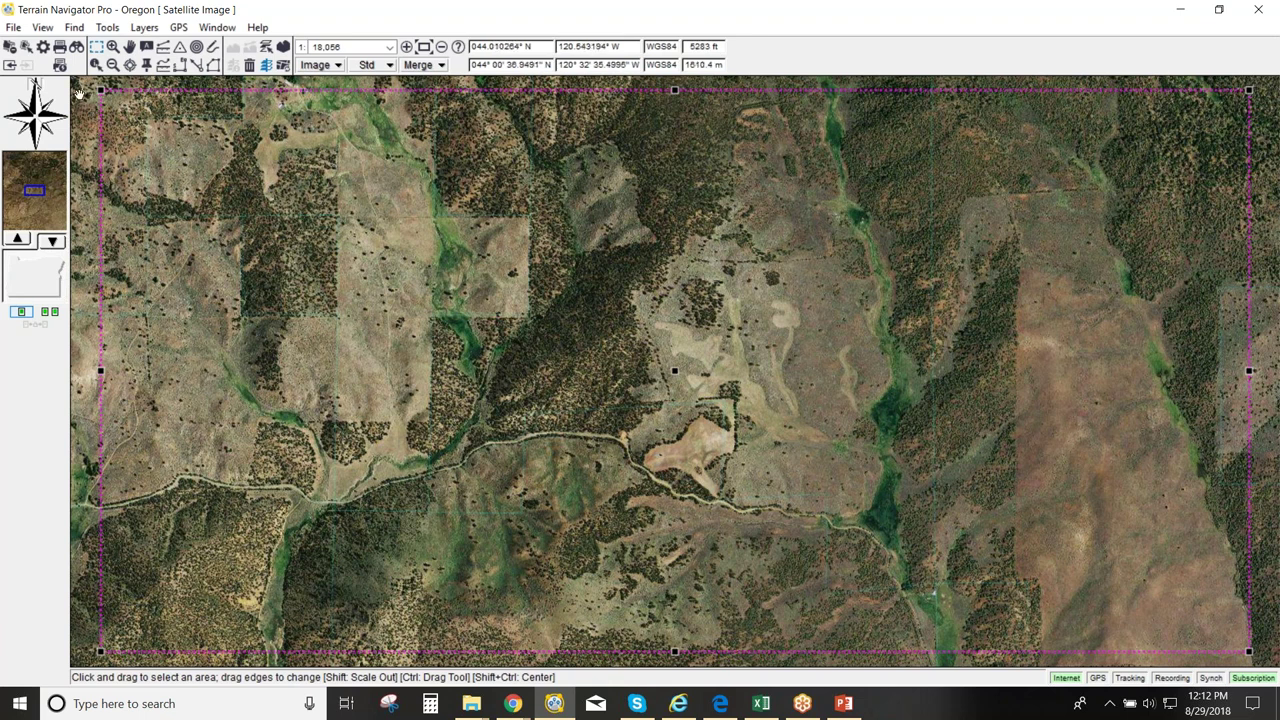
click(96, 64)
drag(152, 121, 884, 398)
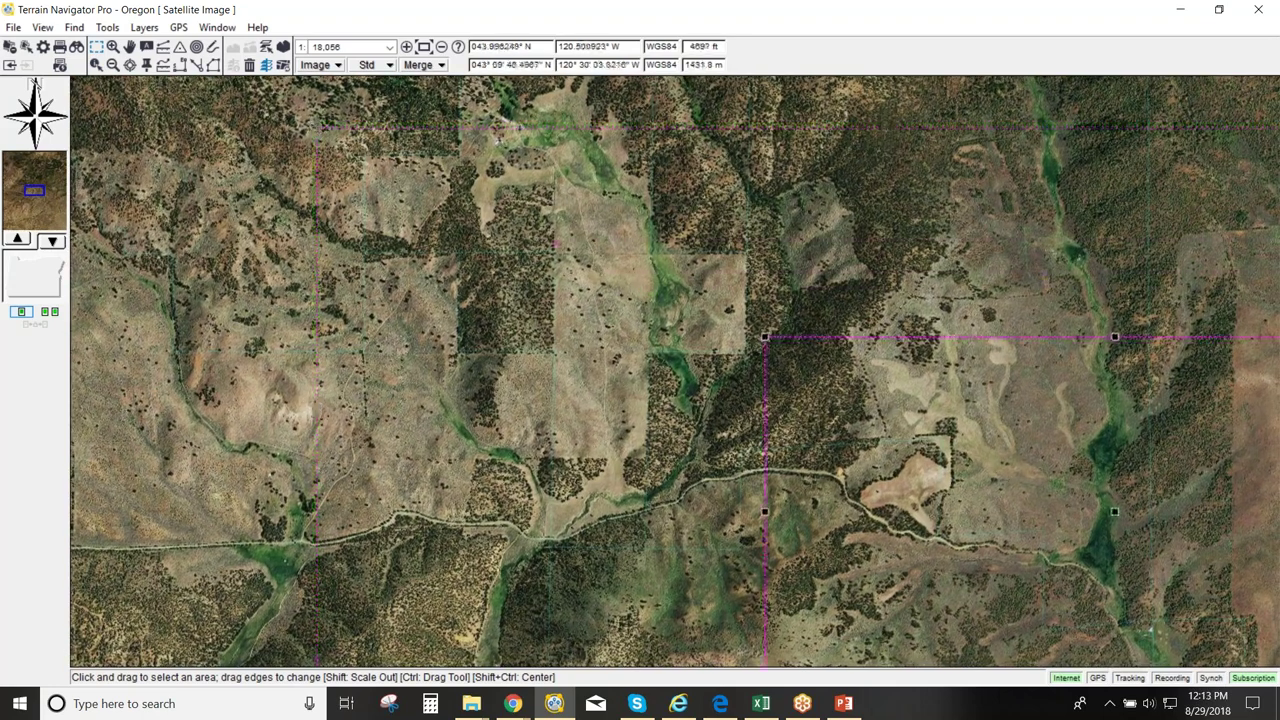
drag(1115, 512, 638, 322)
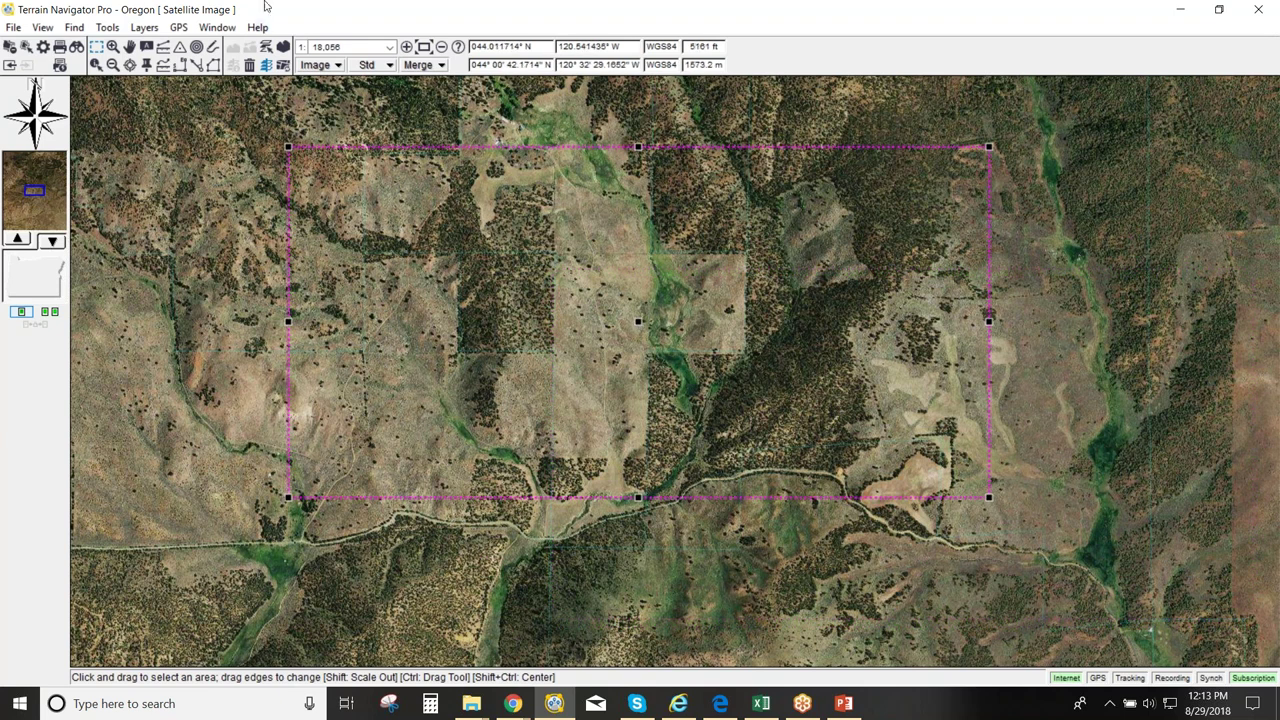
click(440, 49)
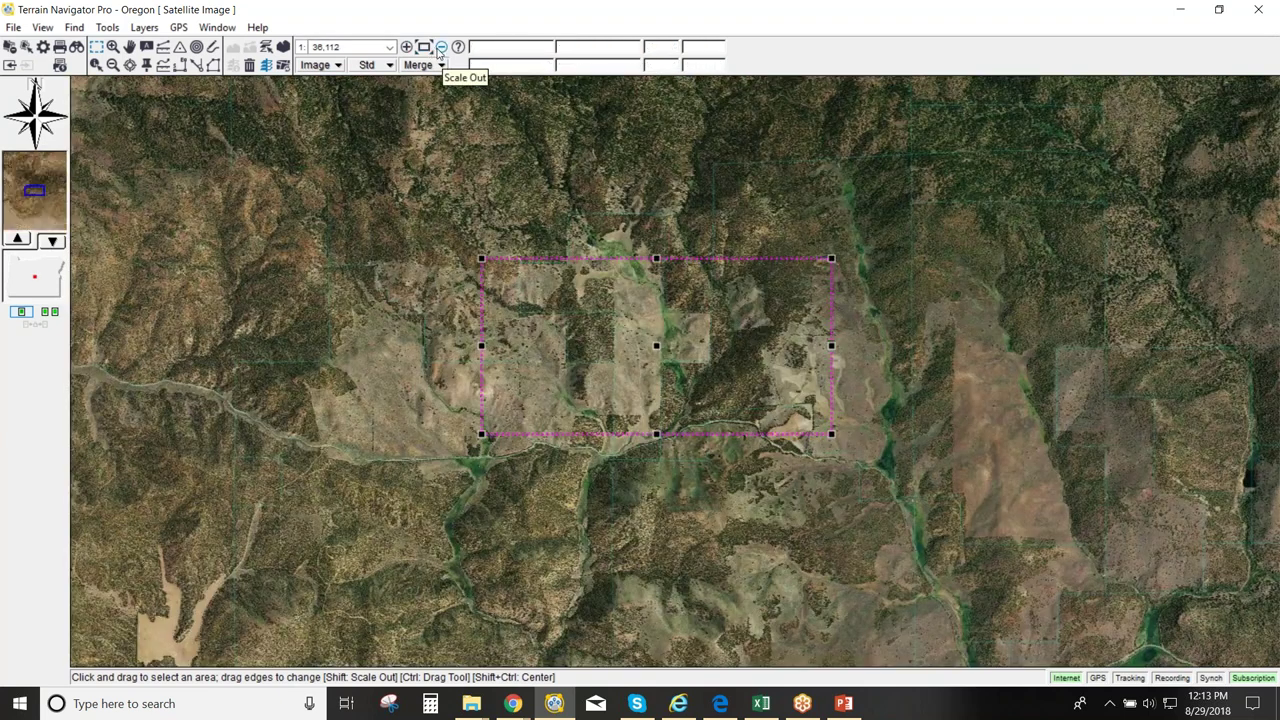
click(440, 49)
drag(665, 317, 666, 138)
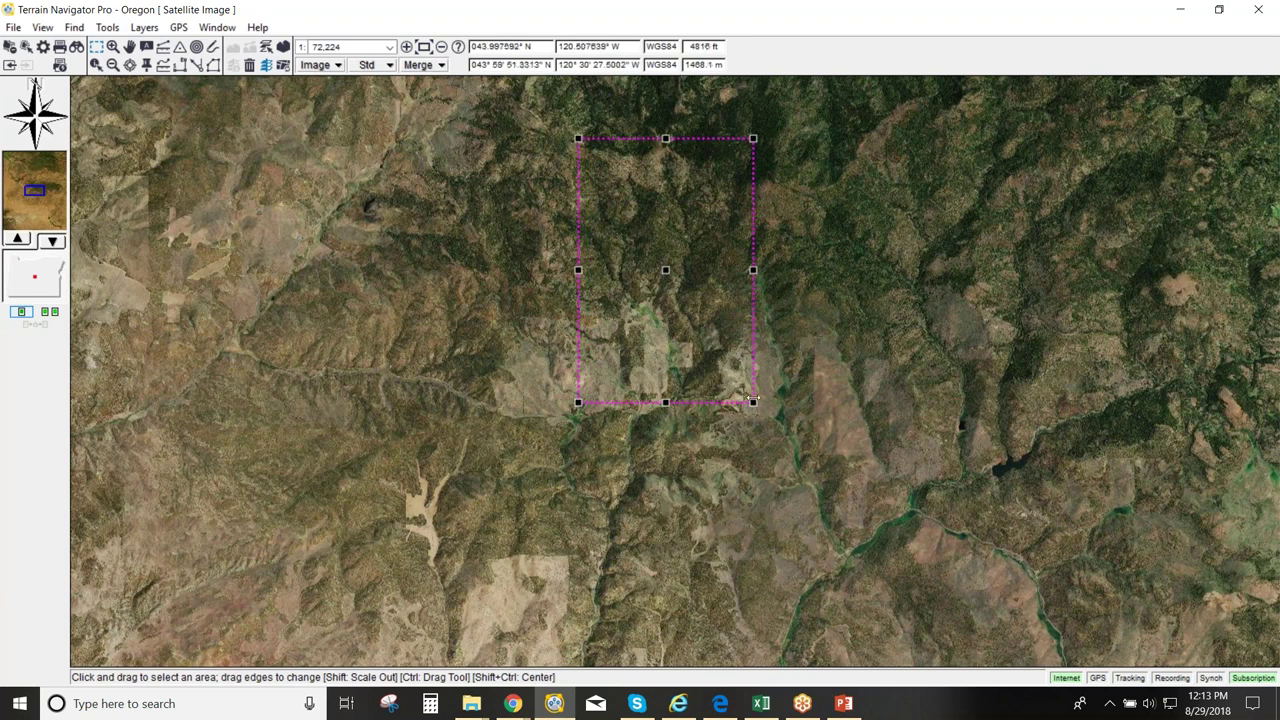
drag(754, 400, 1066, 646)
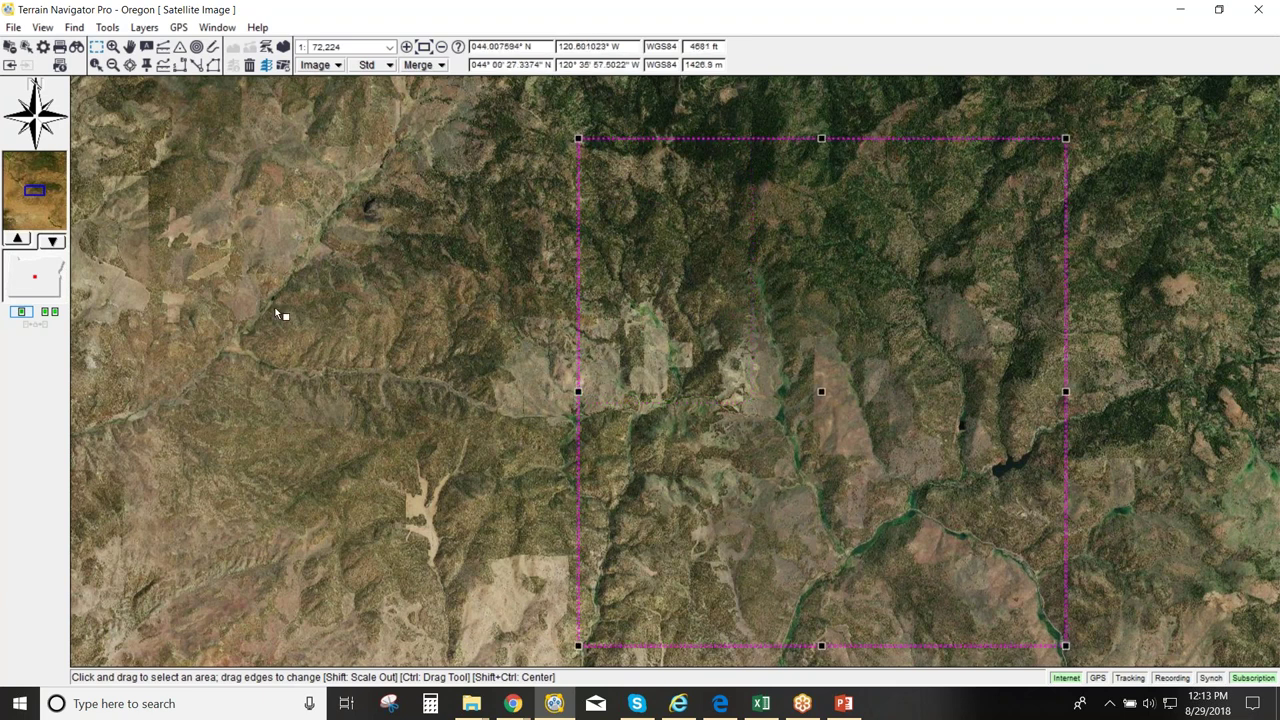
Redraw the selection box over the river reservoirs and scale in on it.
drag(76, 86, 806, 251)
drag(374, 247, 537, 497)
drag(456, 371, 422, 320)
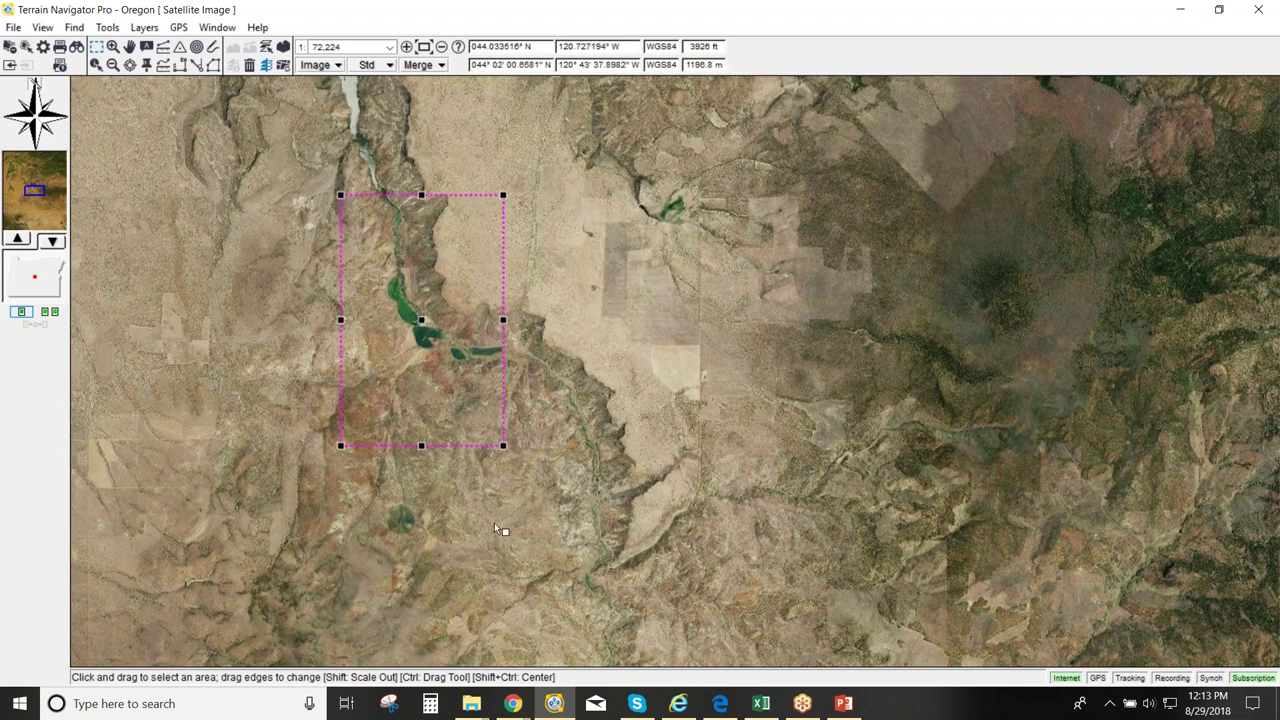
click(406, 47)
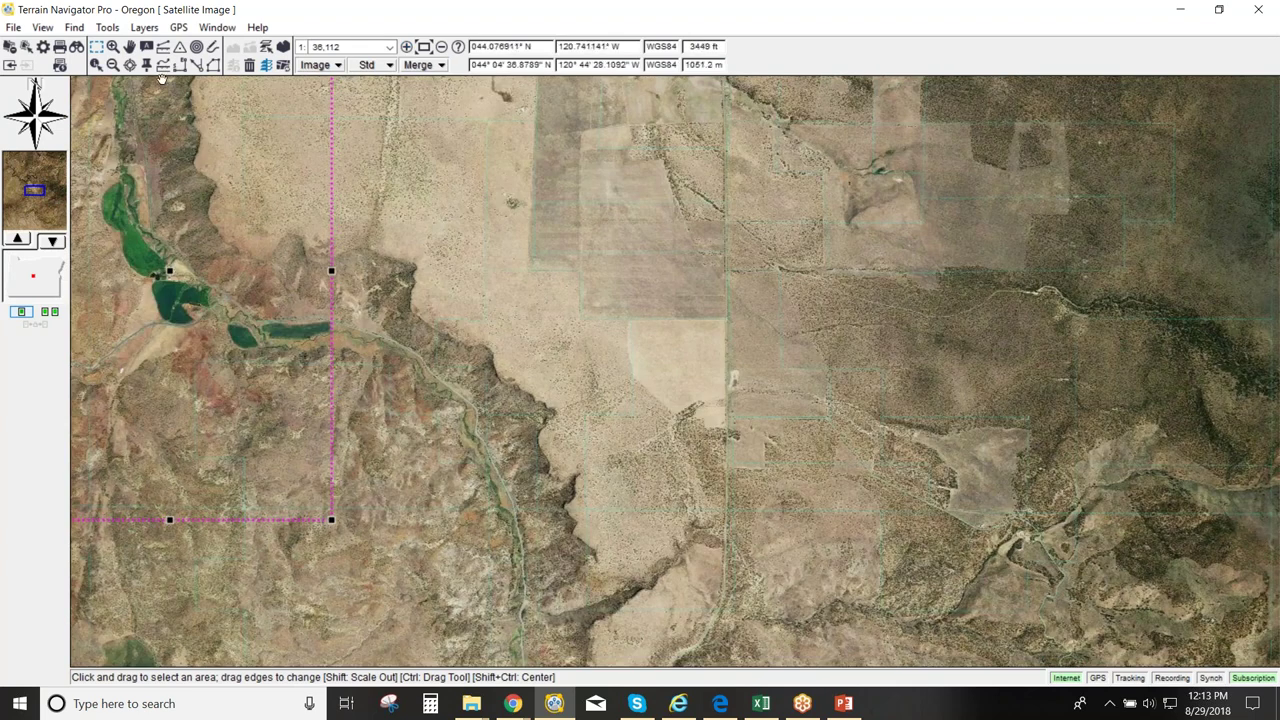
drag(174, 102, 529, 190)
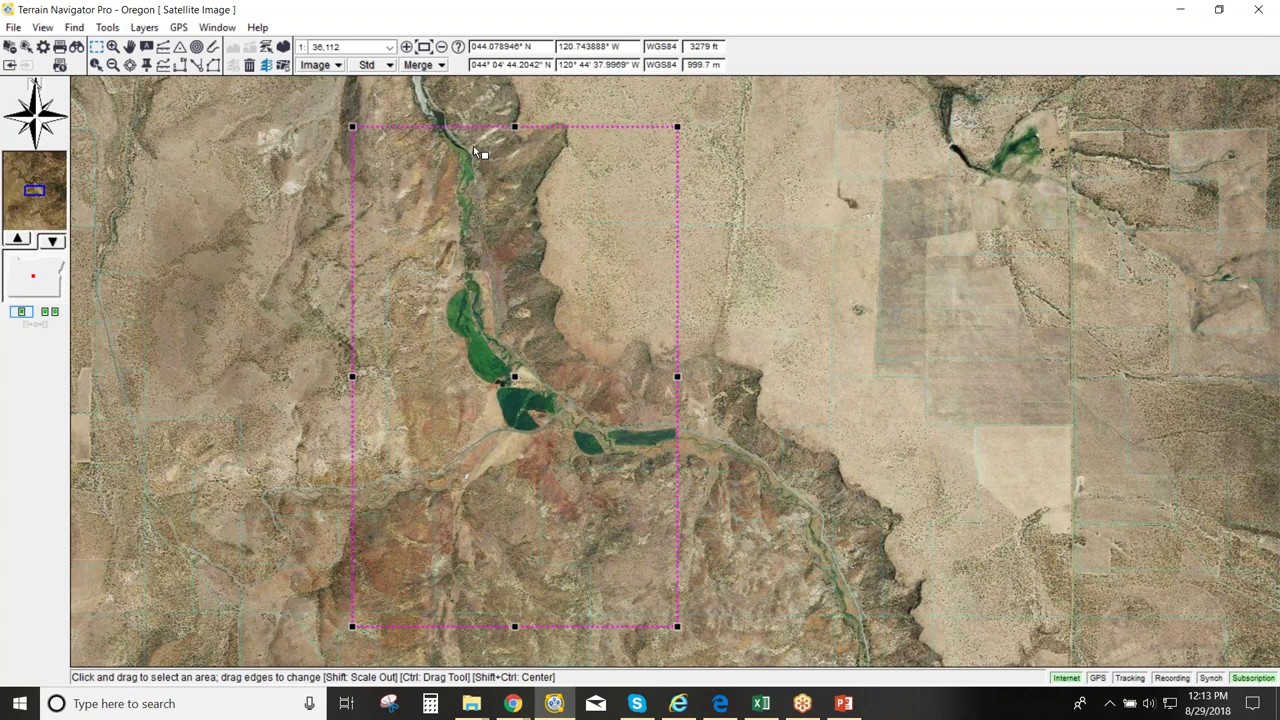
click(336, 65)
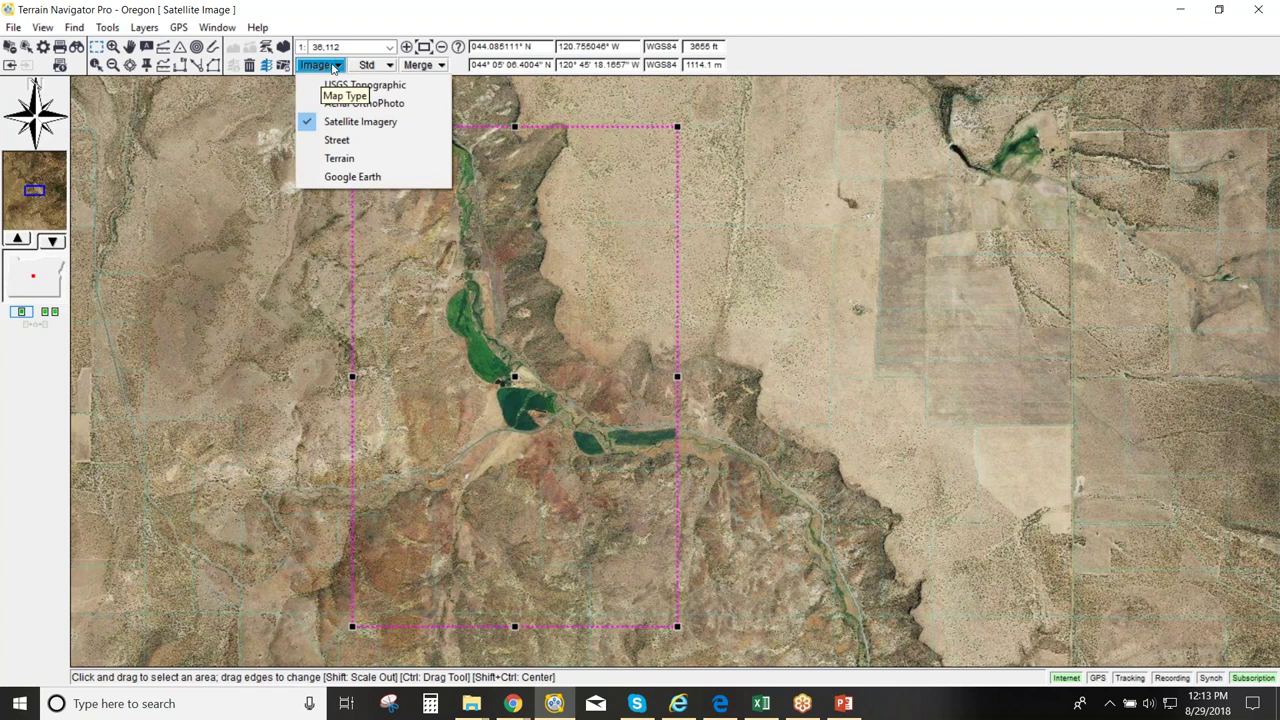
click(370, 67)
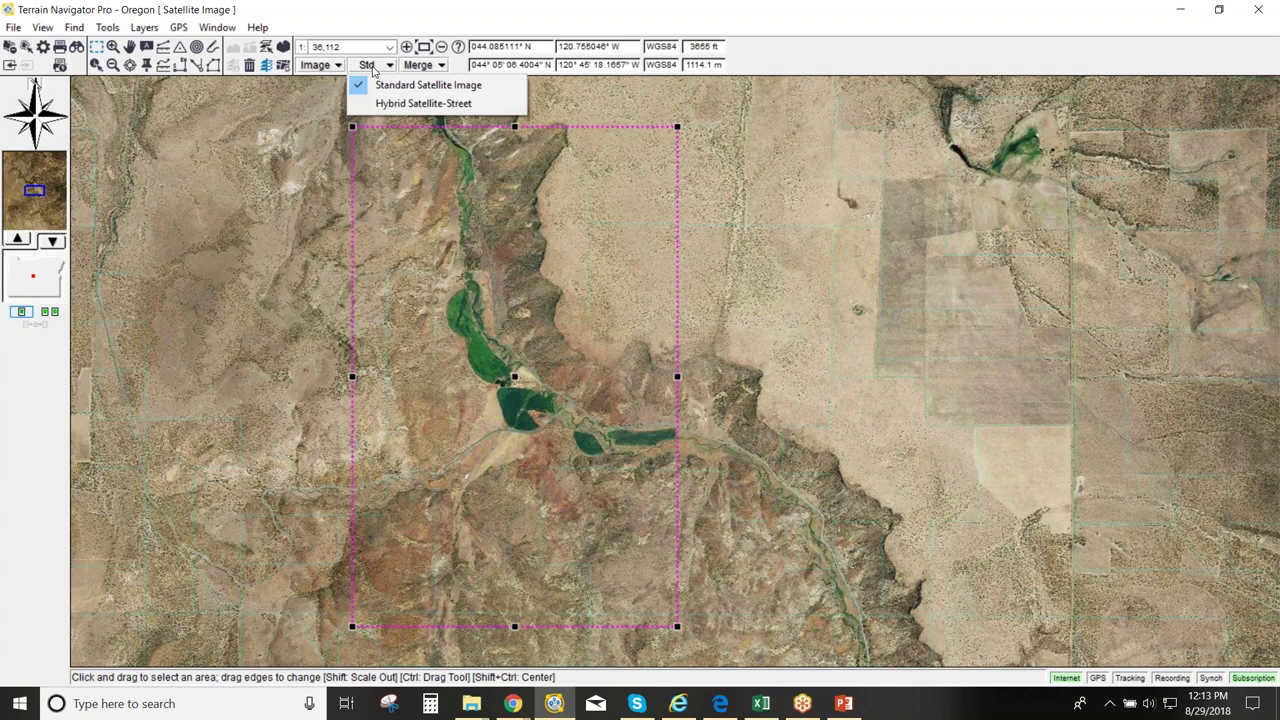
click(421, 66)
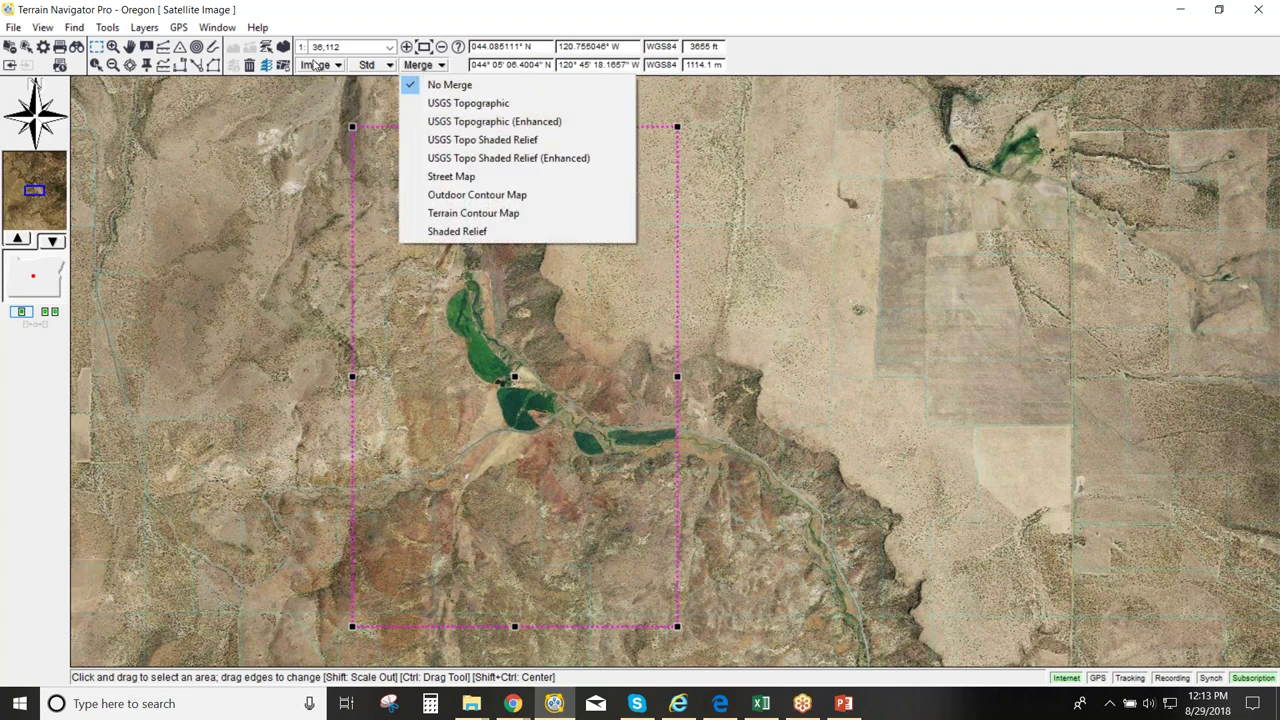
click(315, 64)
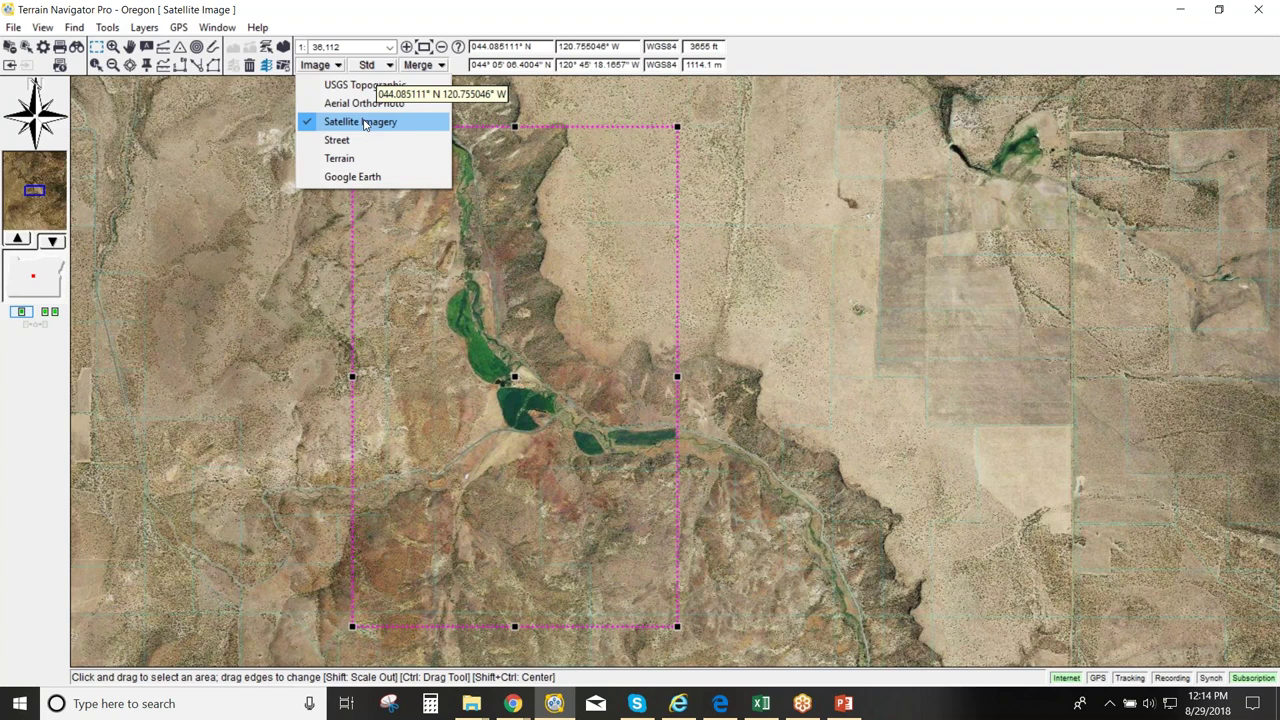
click(364, 122)
click(370, 66)
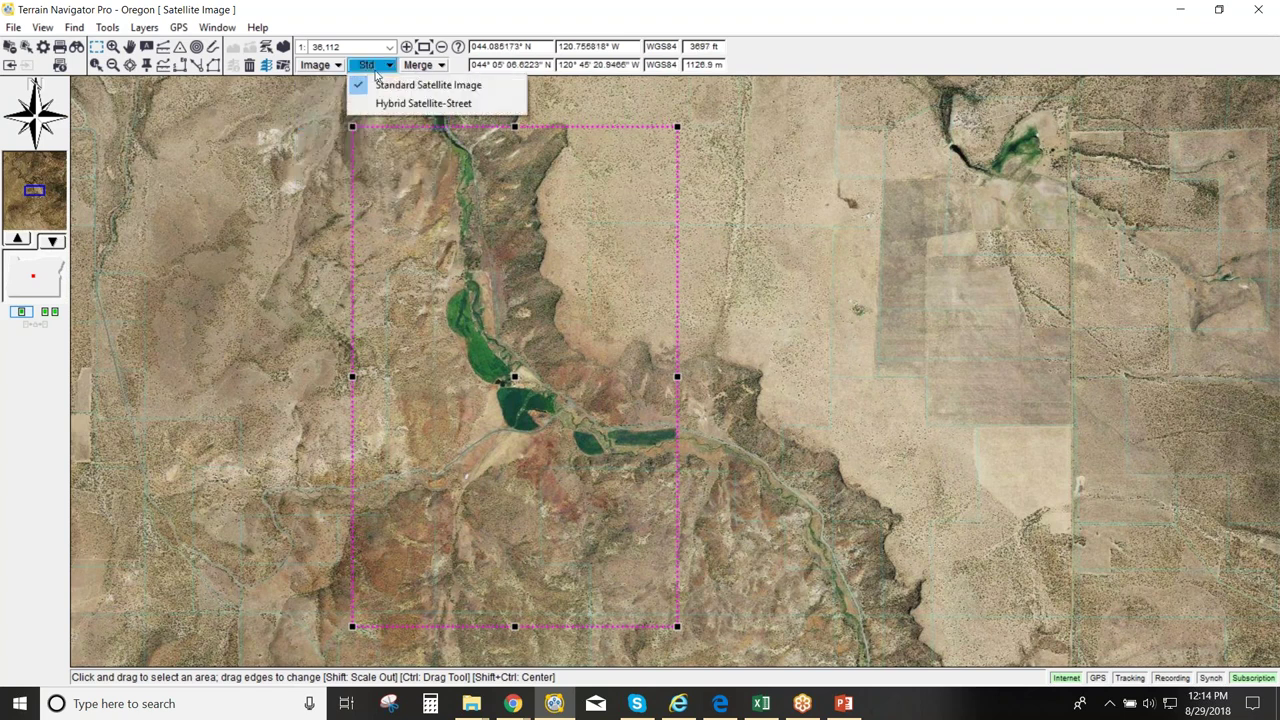
click(420, 65)
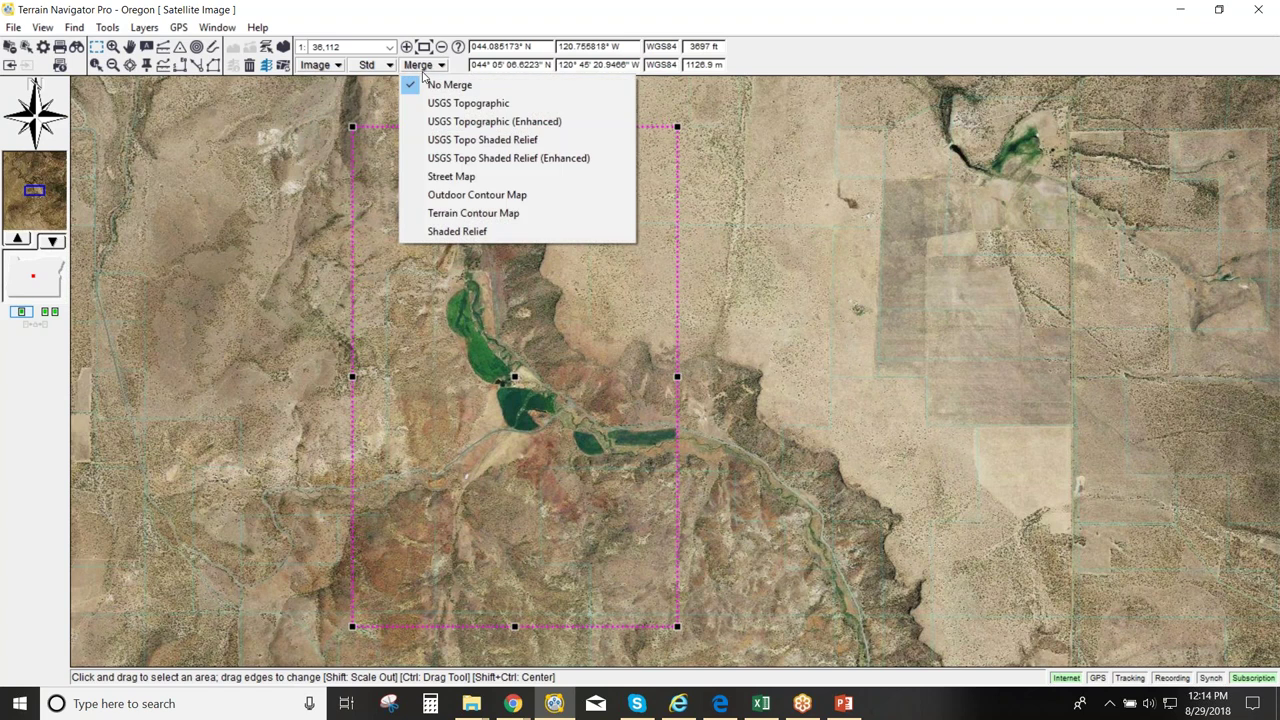
click(324, 66)
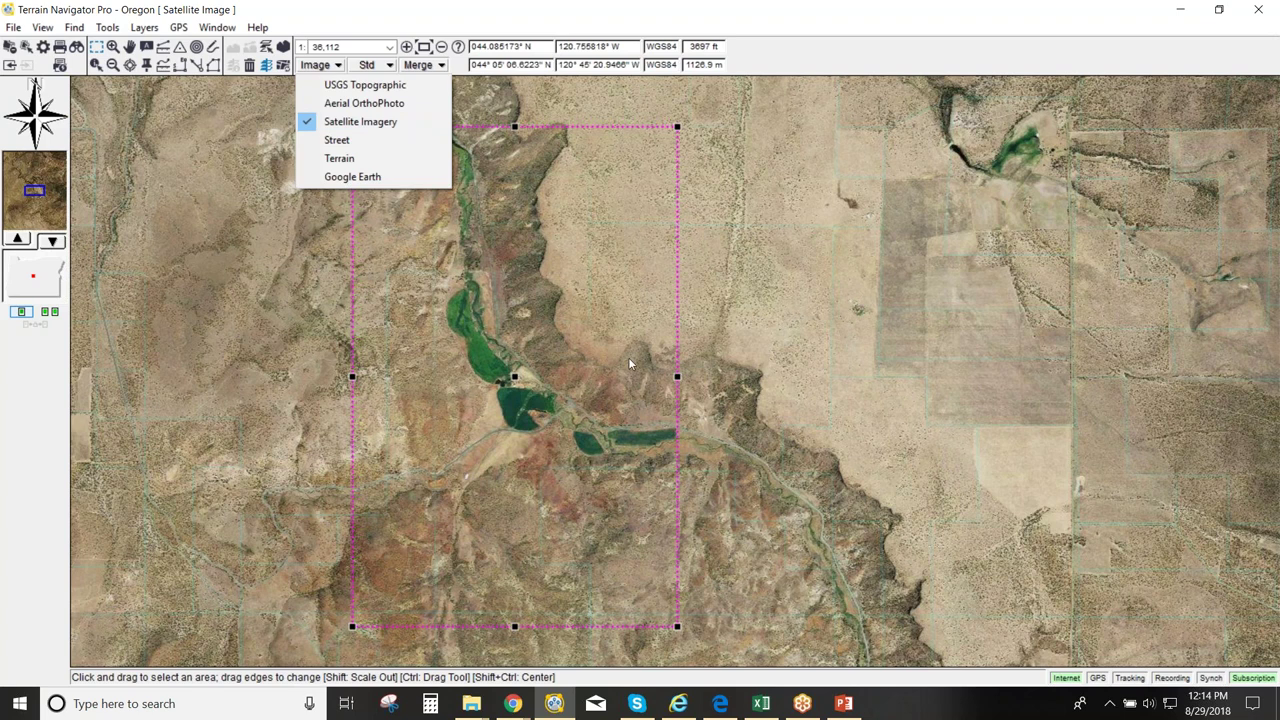
click(357, 11)
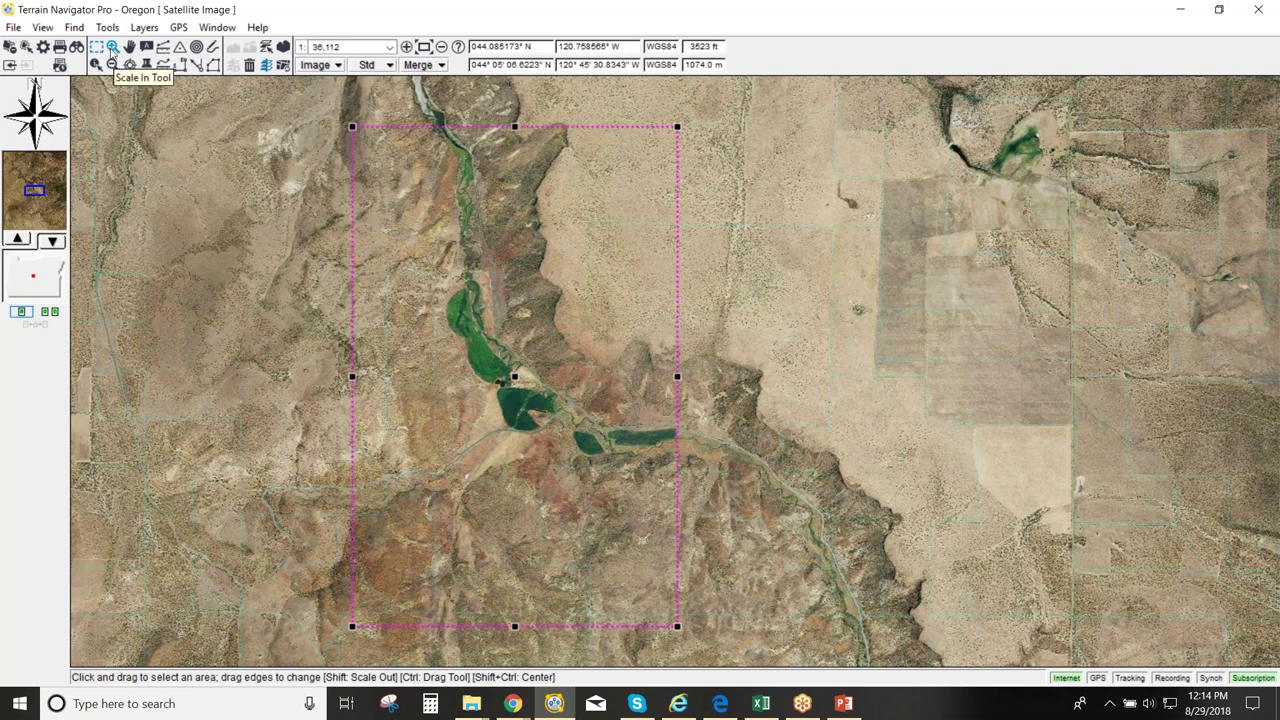
Start saving the selected area as a MapPack named 'Oregon Area'.
click(14, 27)
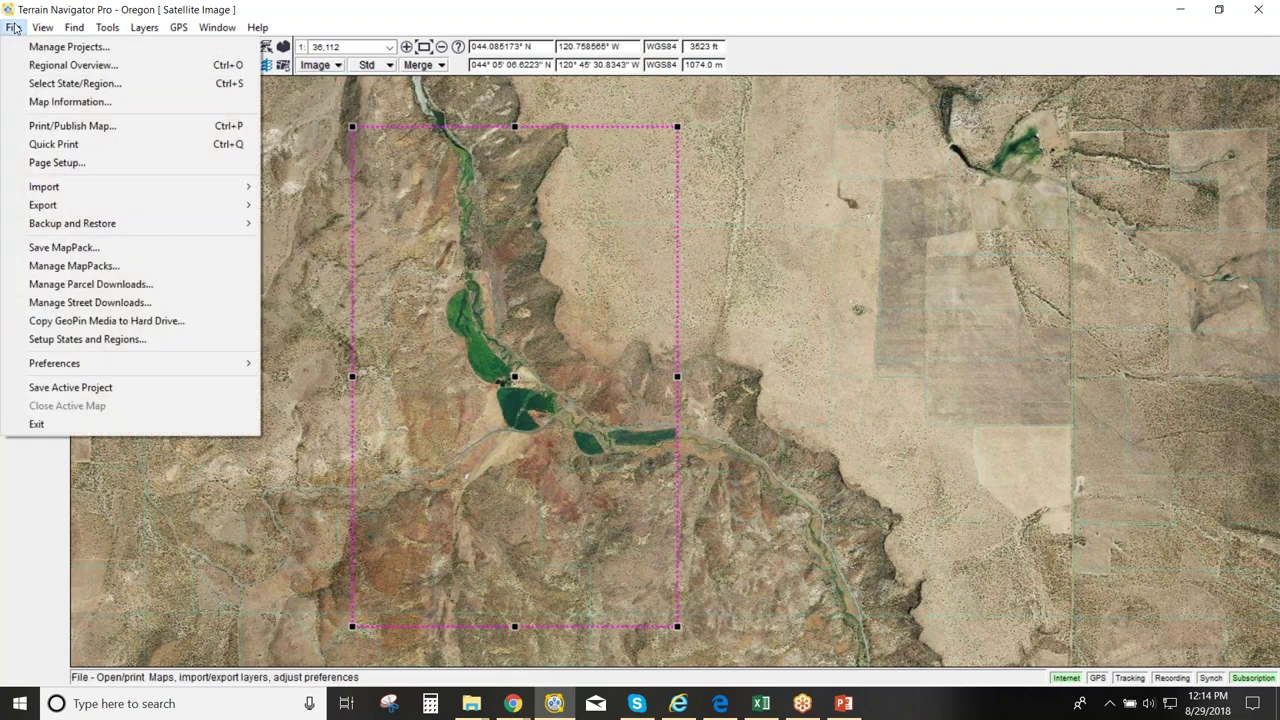
click(86, 247)
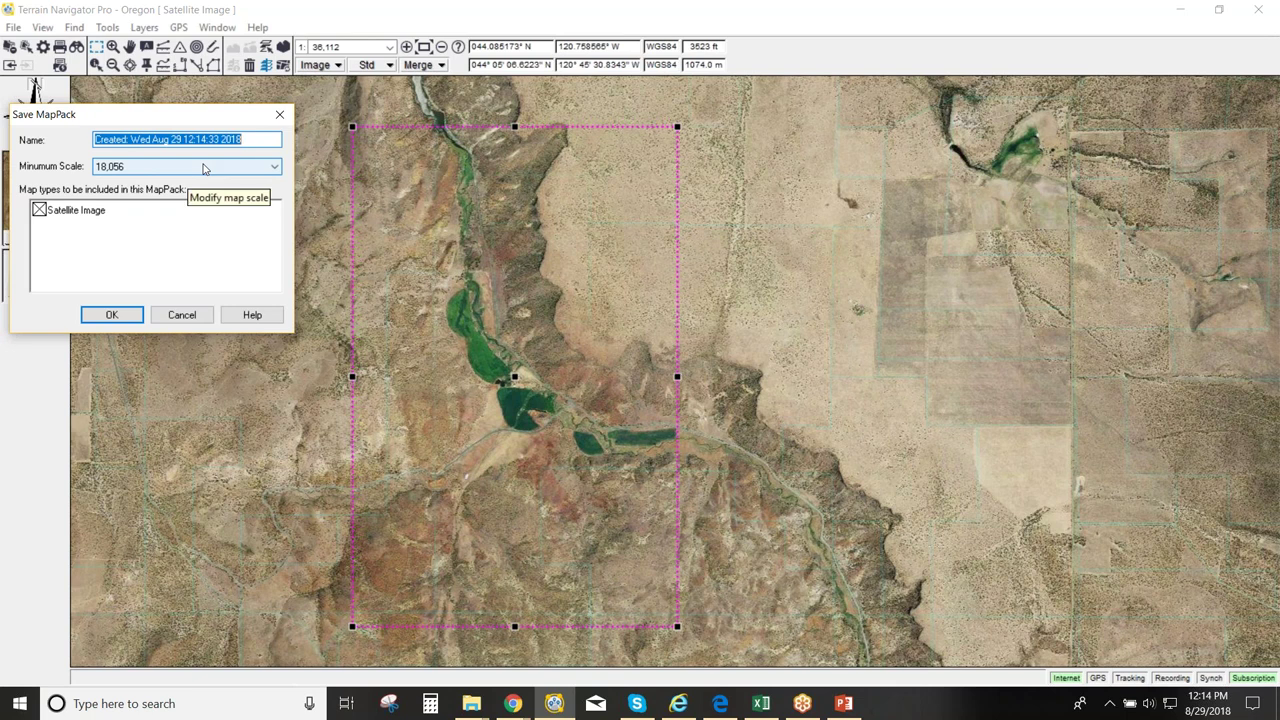
text(Orego)
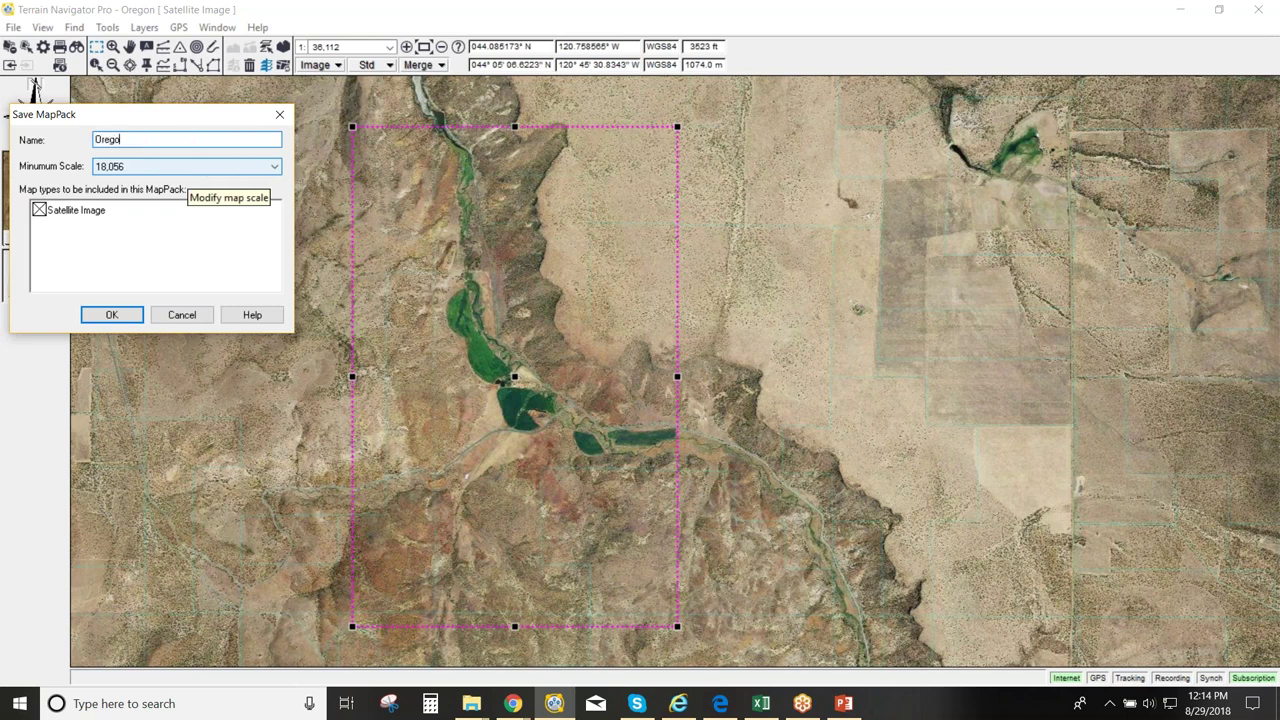
text(n Area)
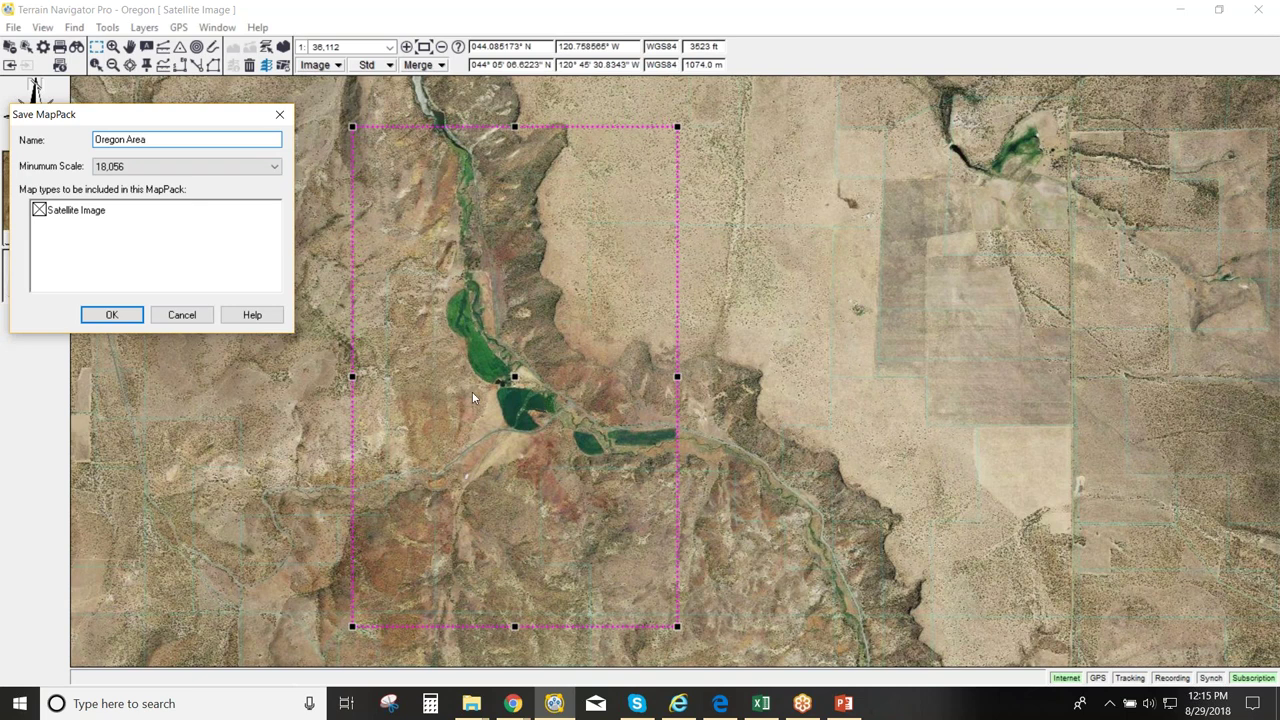
Set the Oregon Area MapPack's minimum scale to 18,056.
click(115, 167)
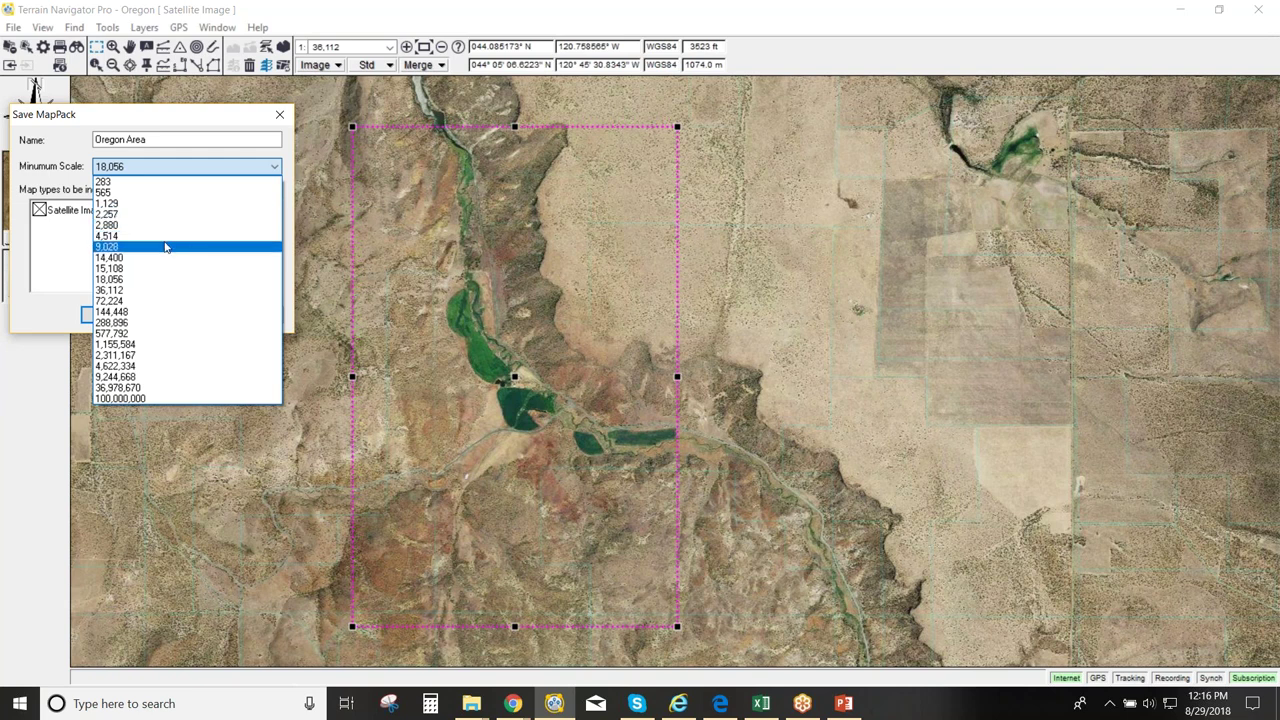
click(163, 286)
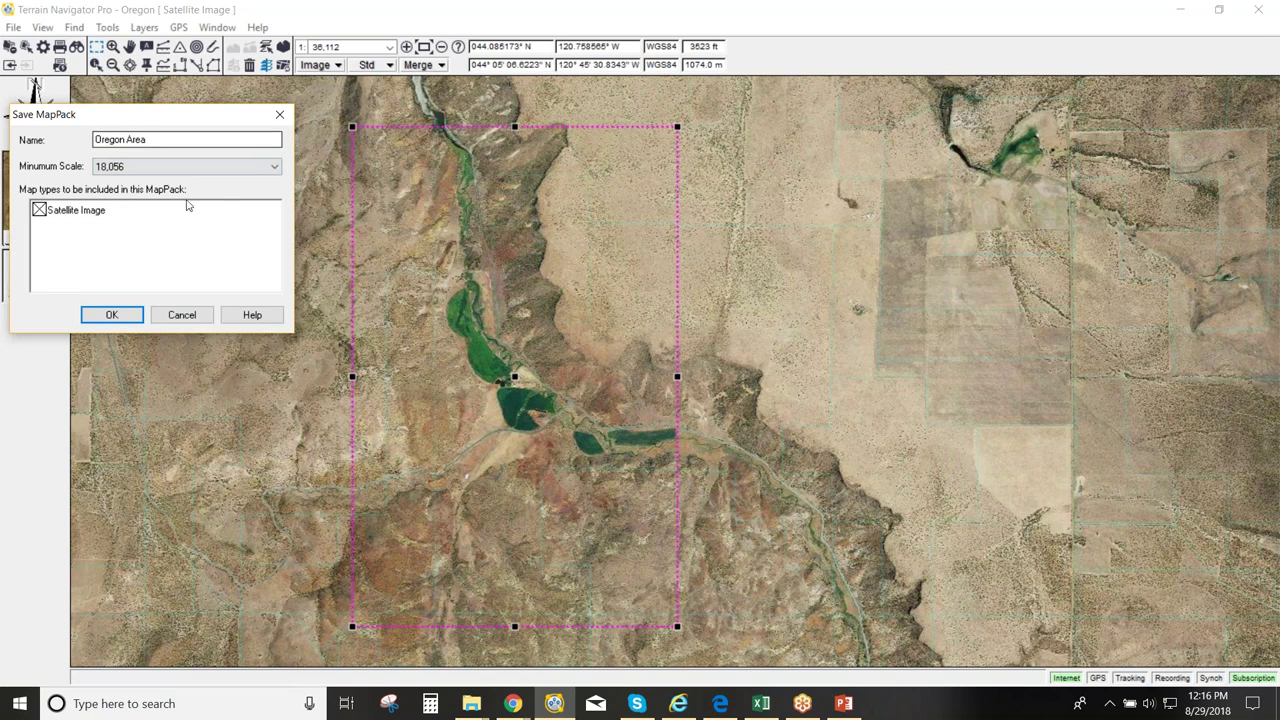
Create the Oregon Area MapPack, review it among saved MapPacks, then close the manager.
click(112, 315)
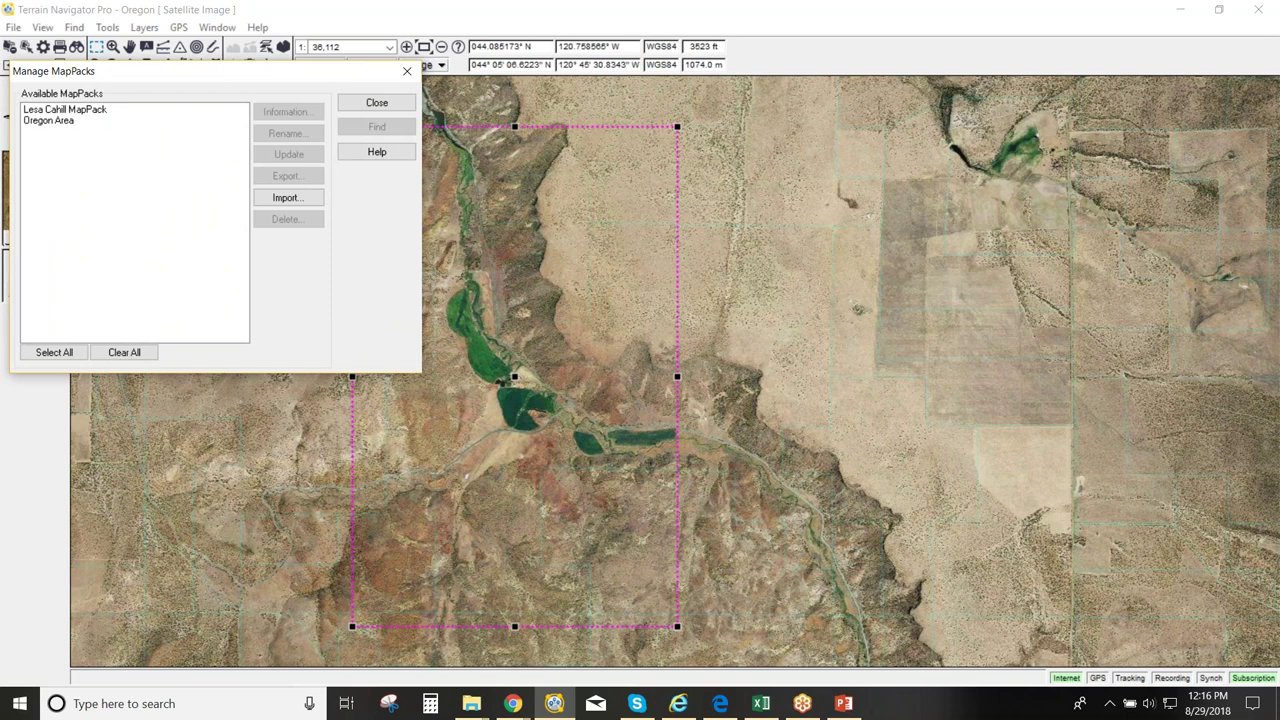
click(78, 121)
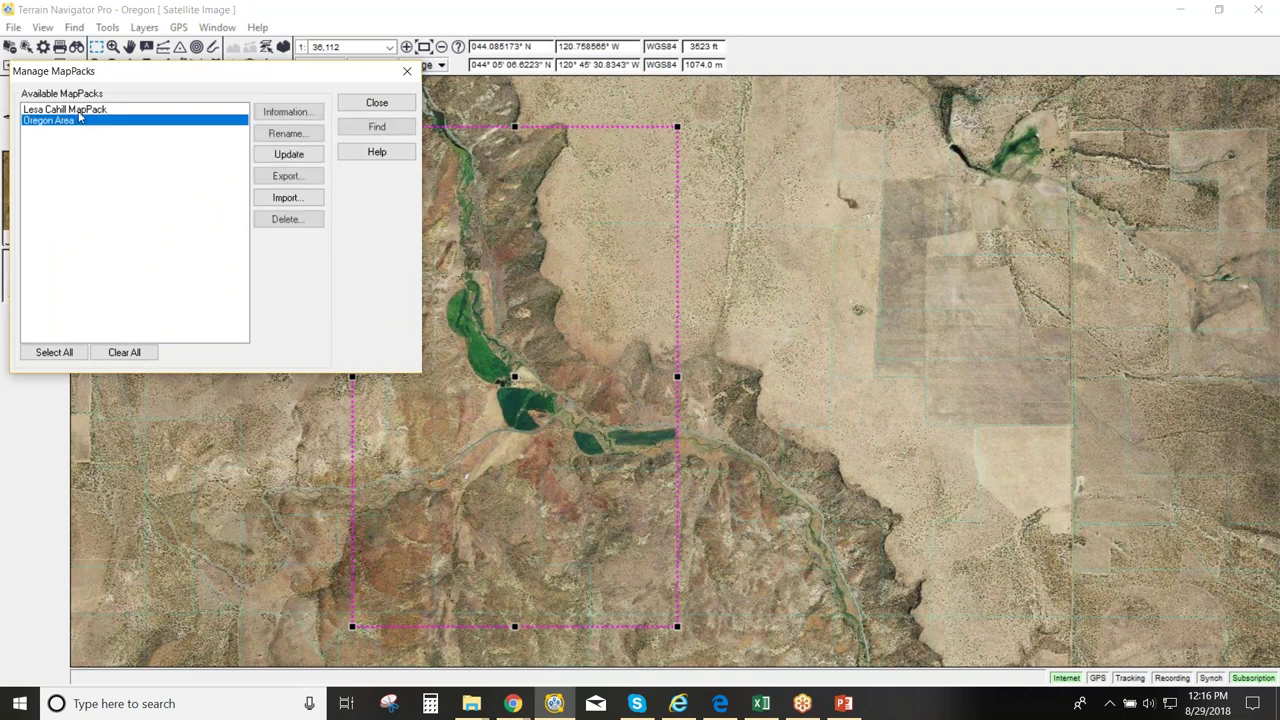
key(Up)
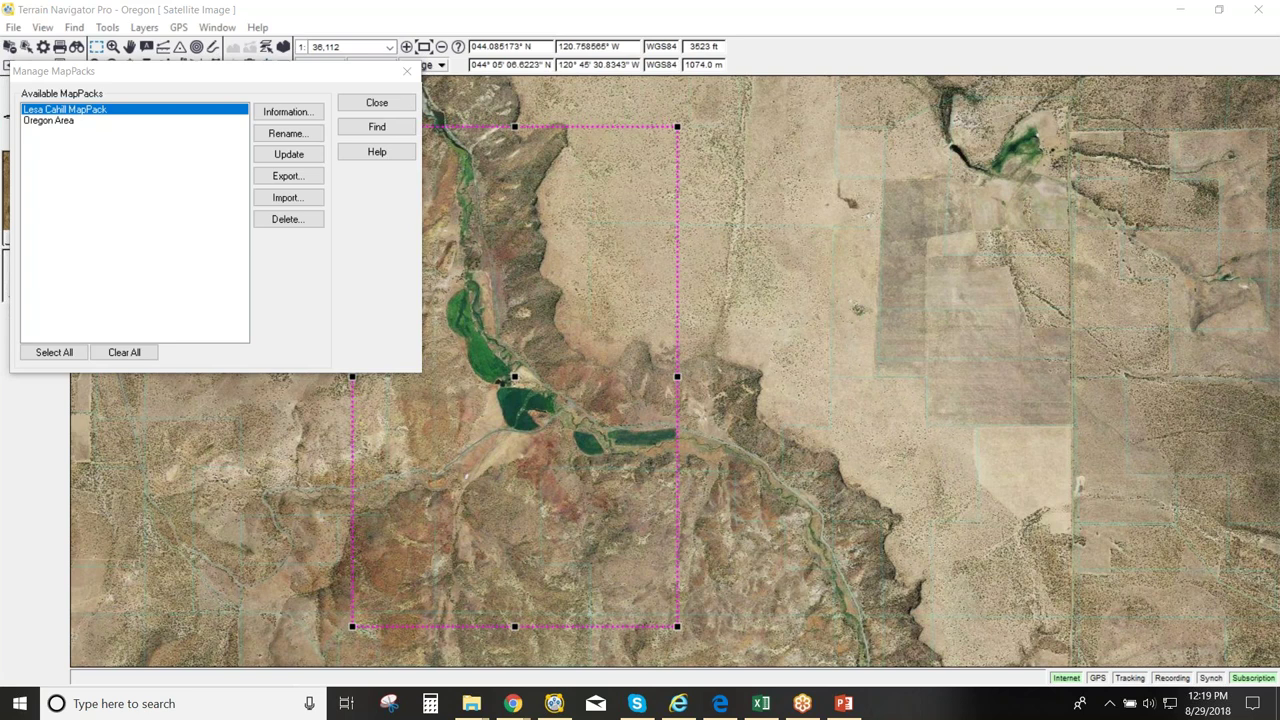
click(406, 70)
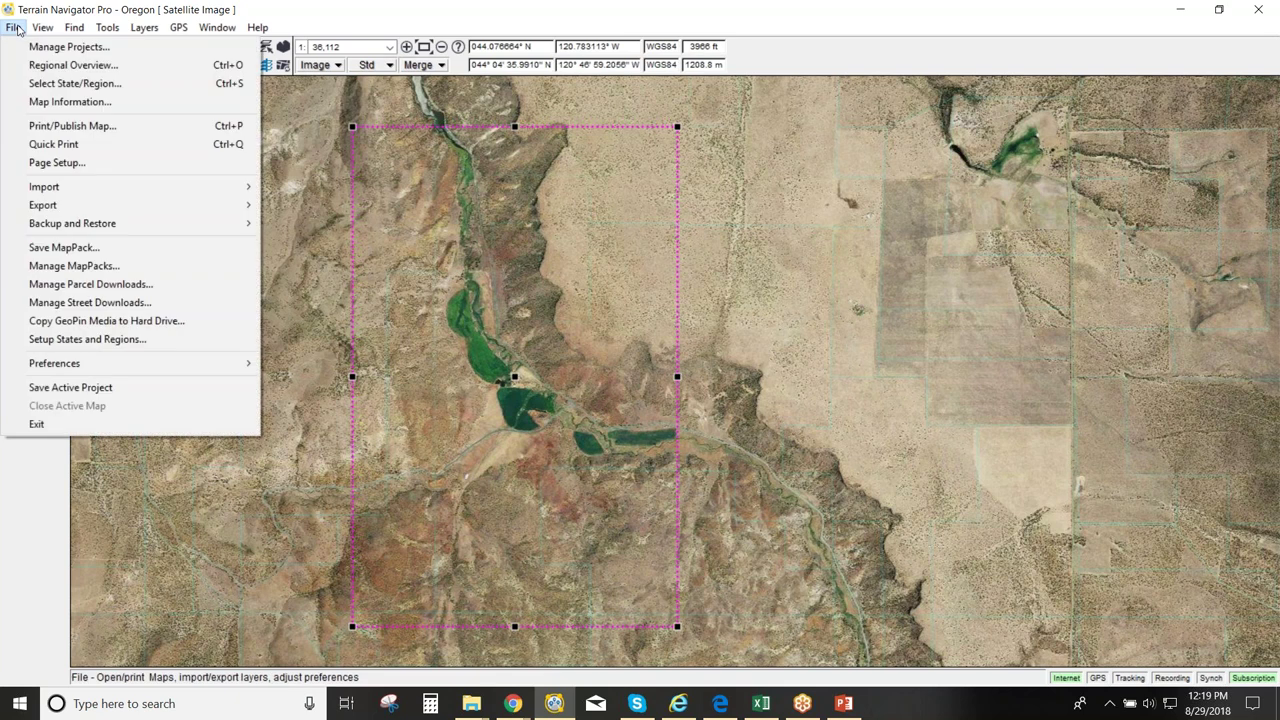
click(76, 265)
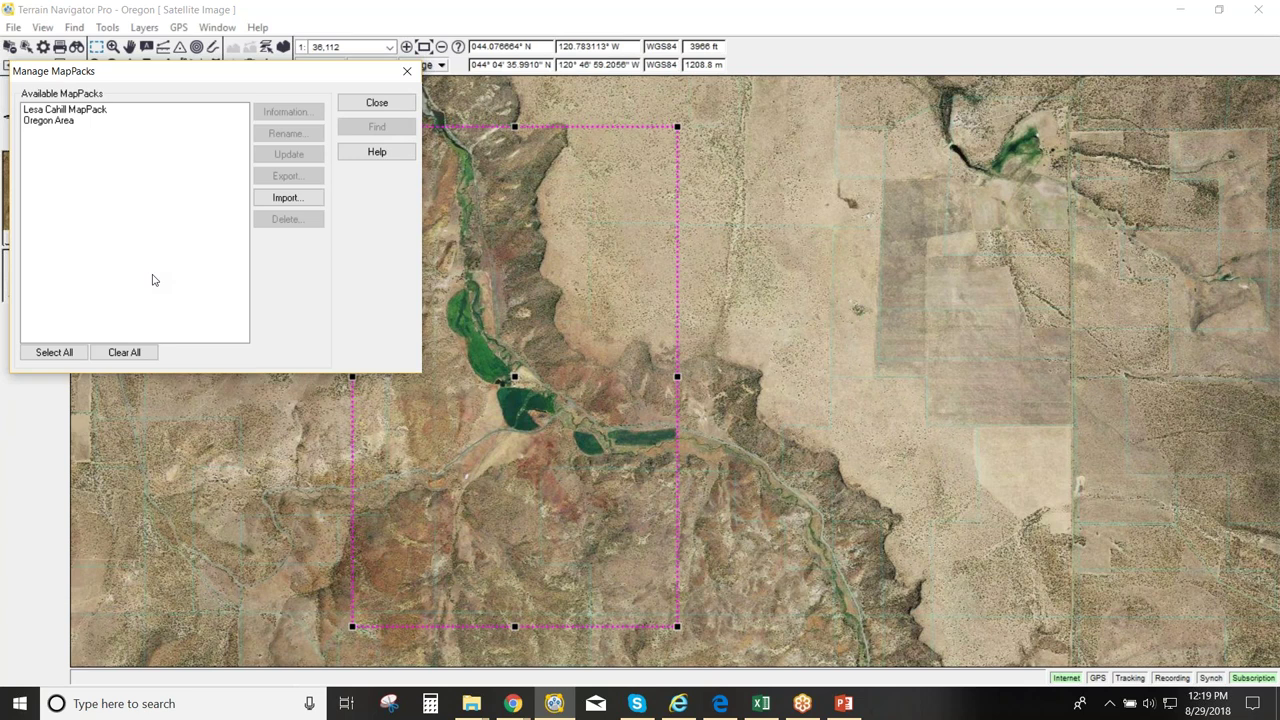
click(69, 125)
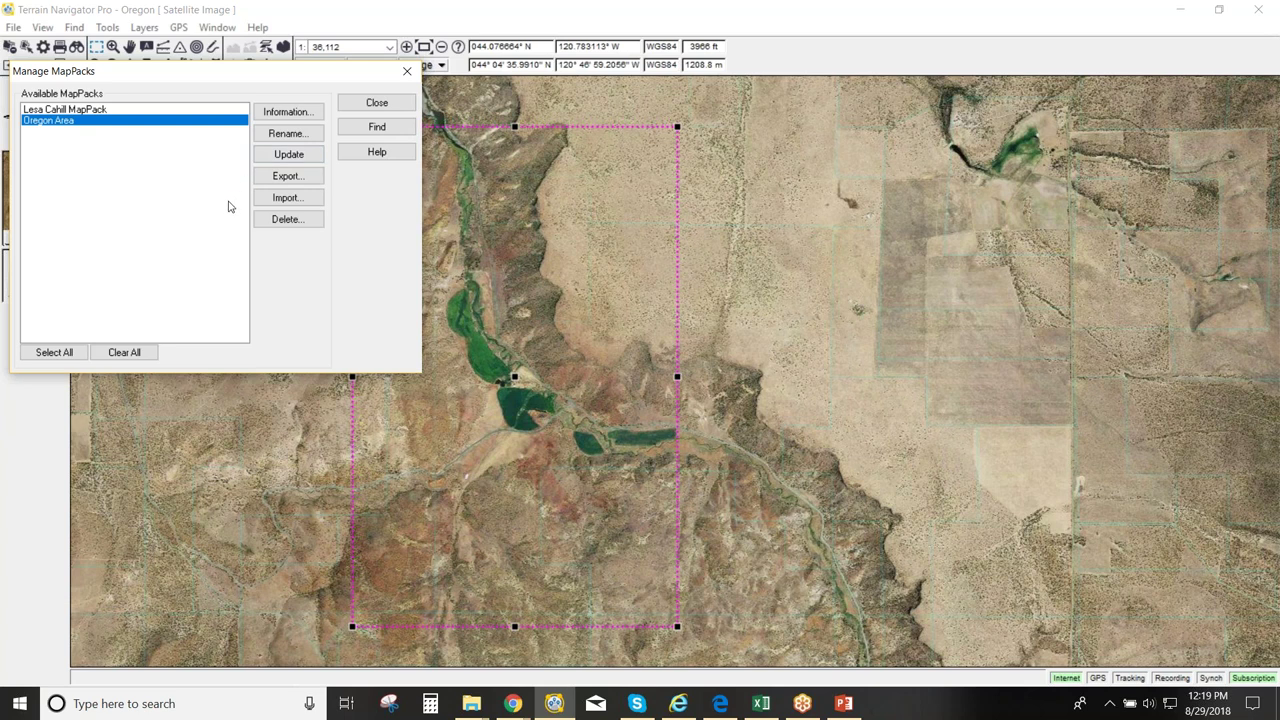
click(289, 114)
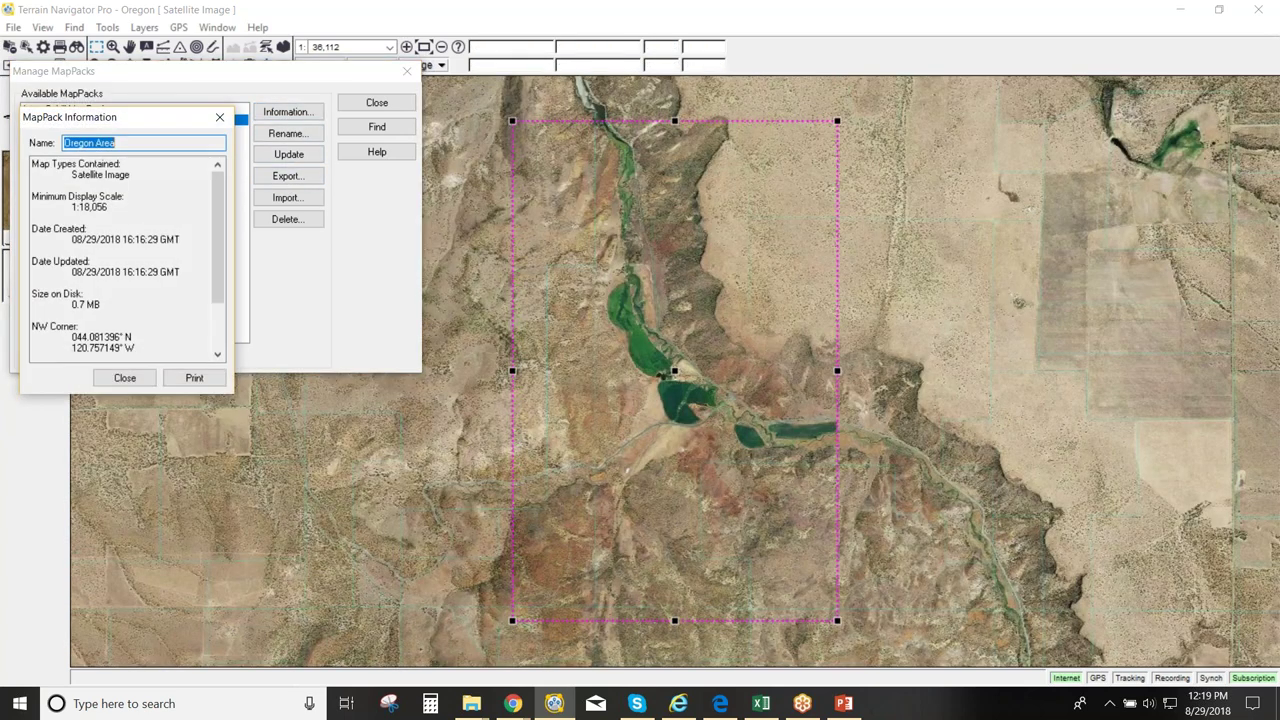
drag(152, 125, 197, 288)
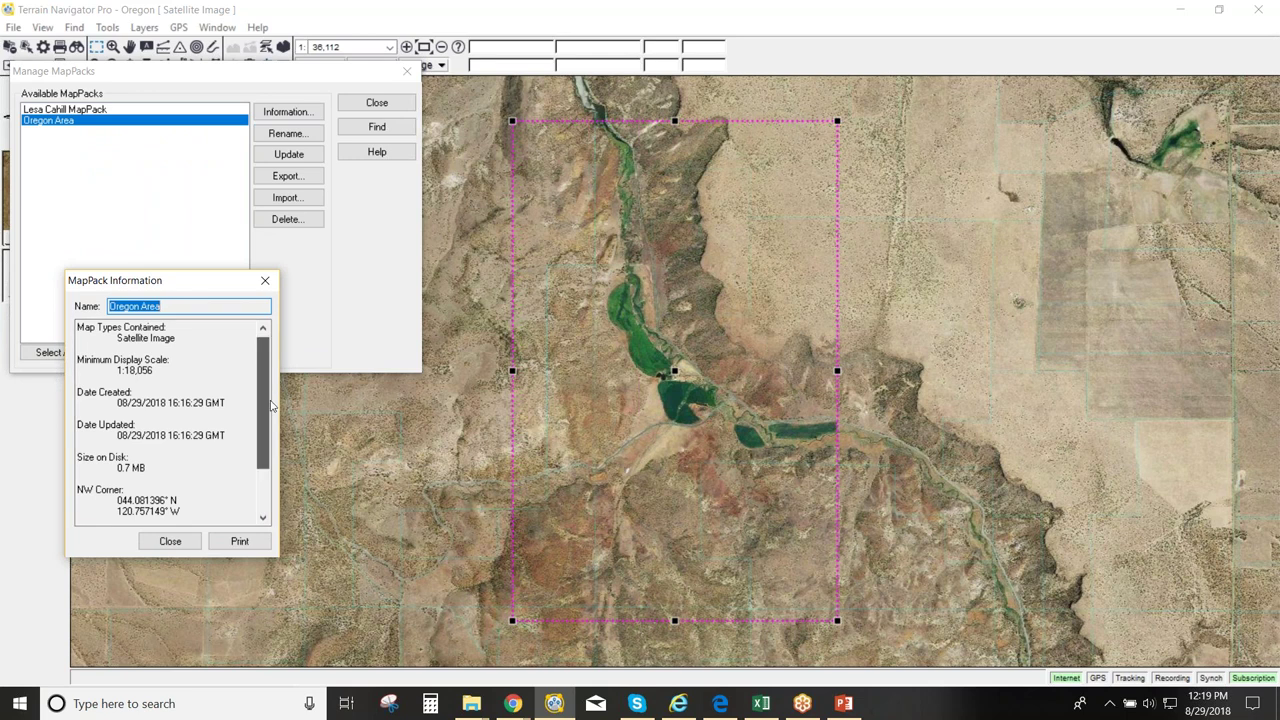
scroll(150, 377, down, 2)
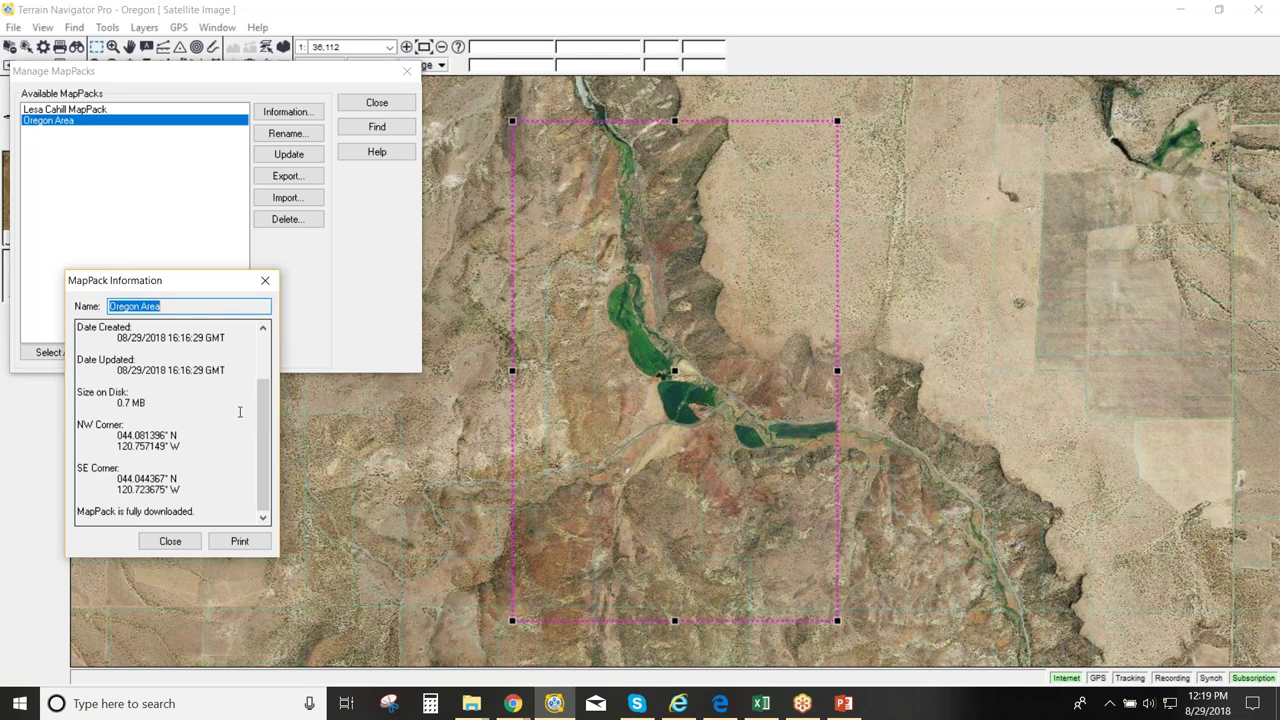
click(265, 282)
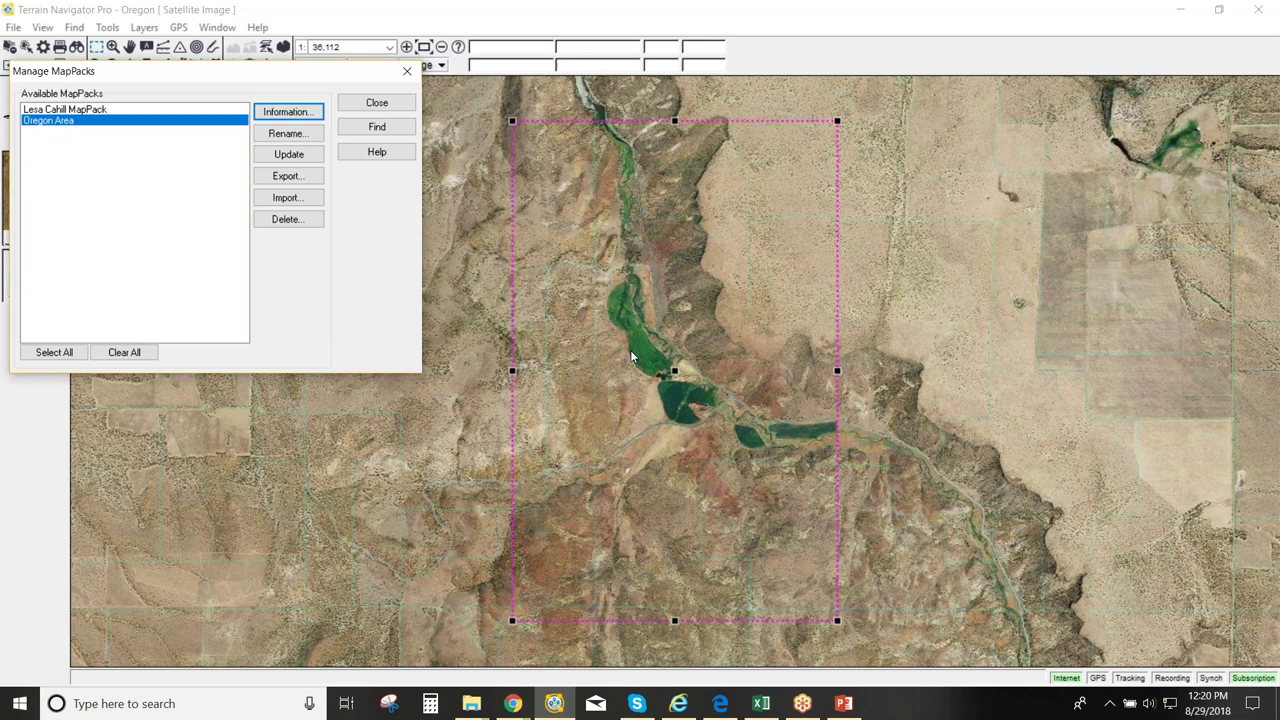
Close the MapPack manager and switch the map type to USGS Topographic.
click(384, 104)
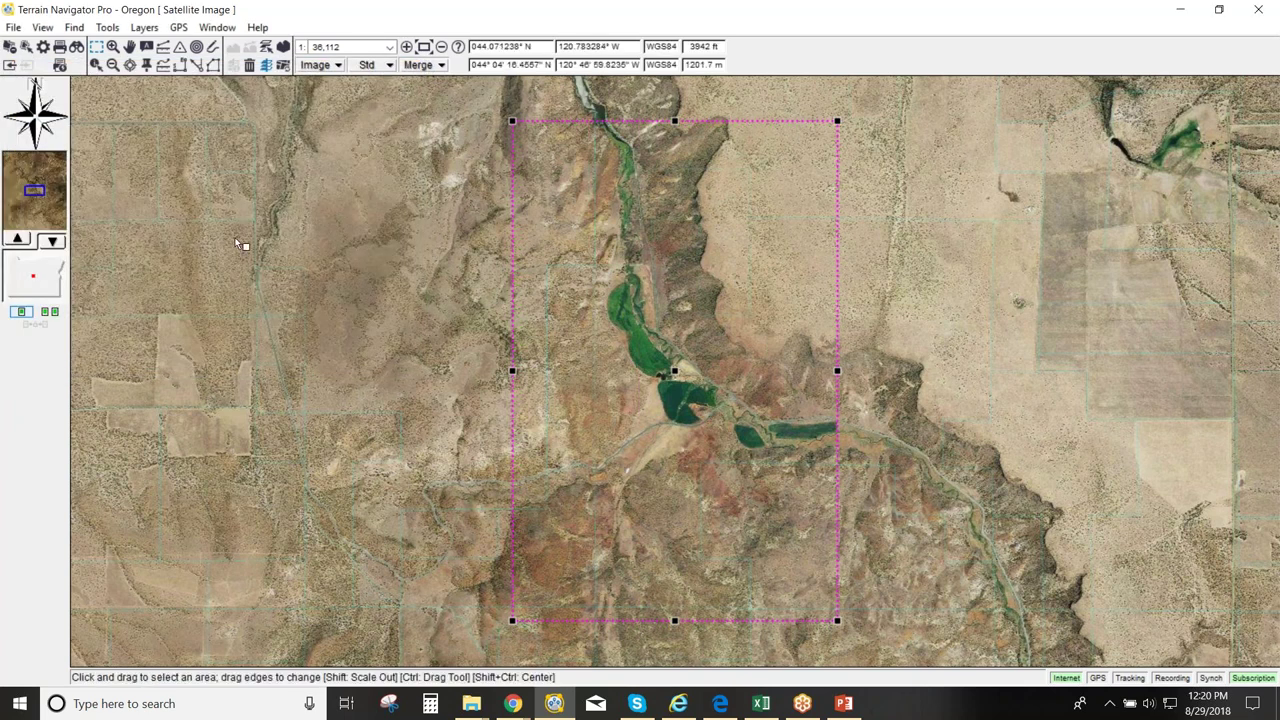
click(319, 67)
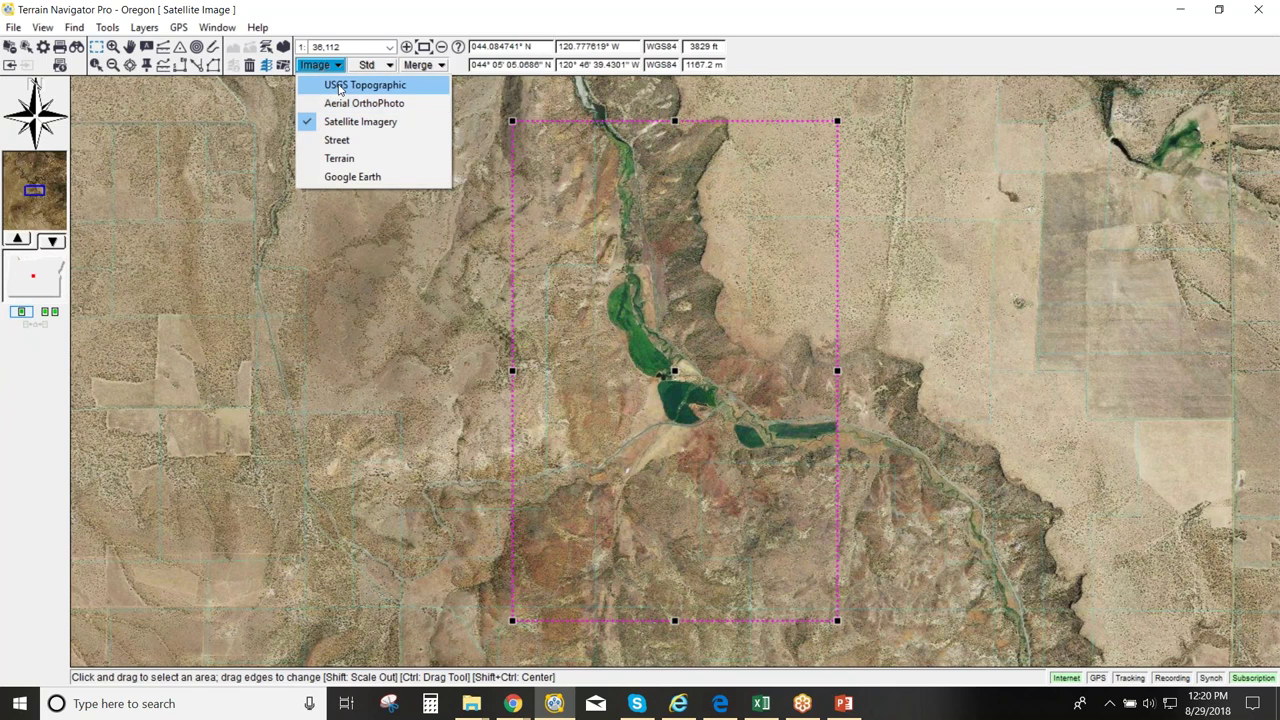
click(345, 85)
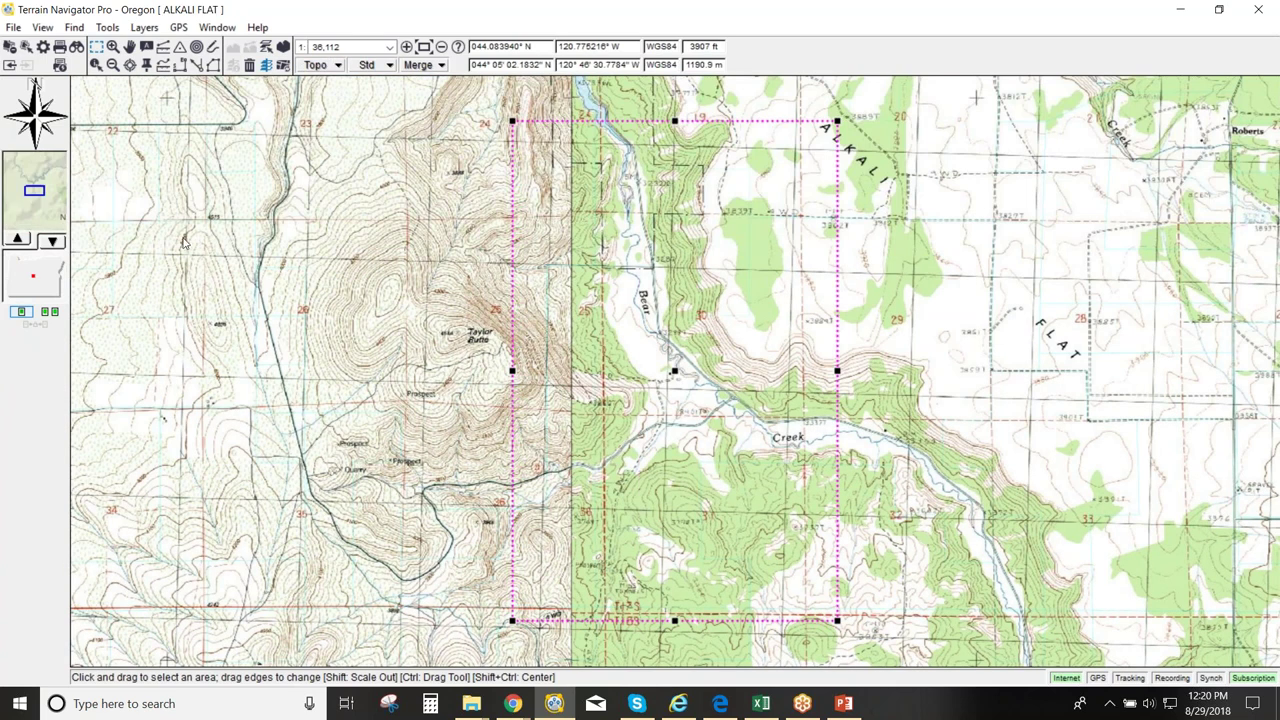
Pan to Bend Airport and outline a new selection area just north of it.
click(129, 47)
drag(630, 382, 420, 240)
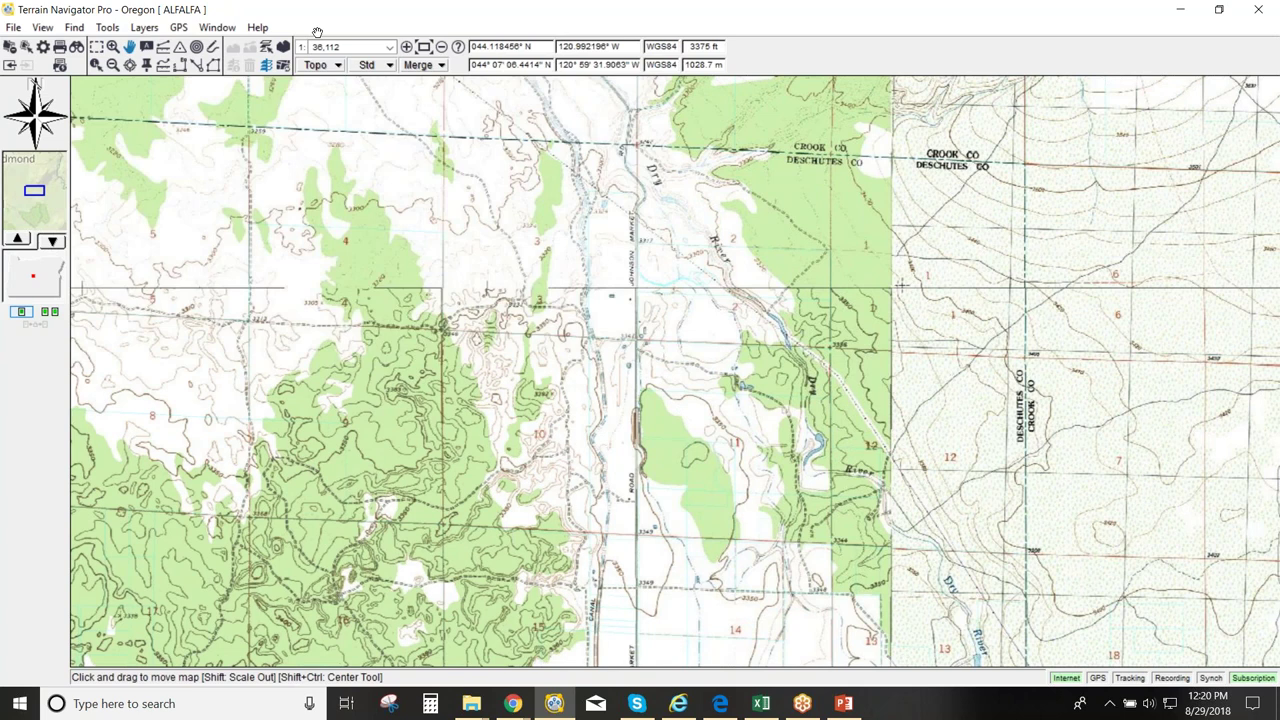
drag(200, 300, 314, 89)
drag(120, 250, 190, 60)
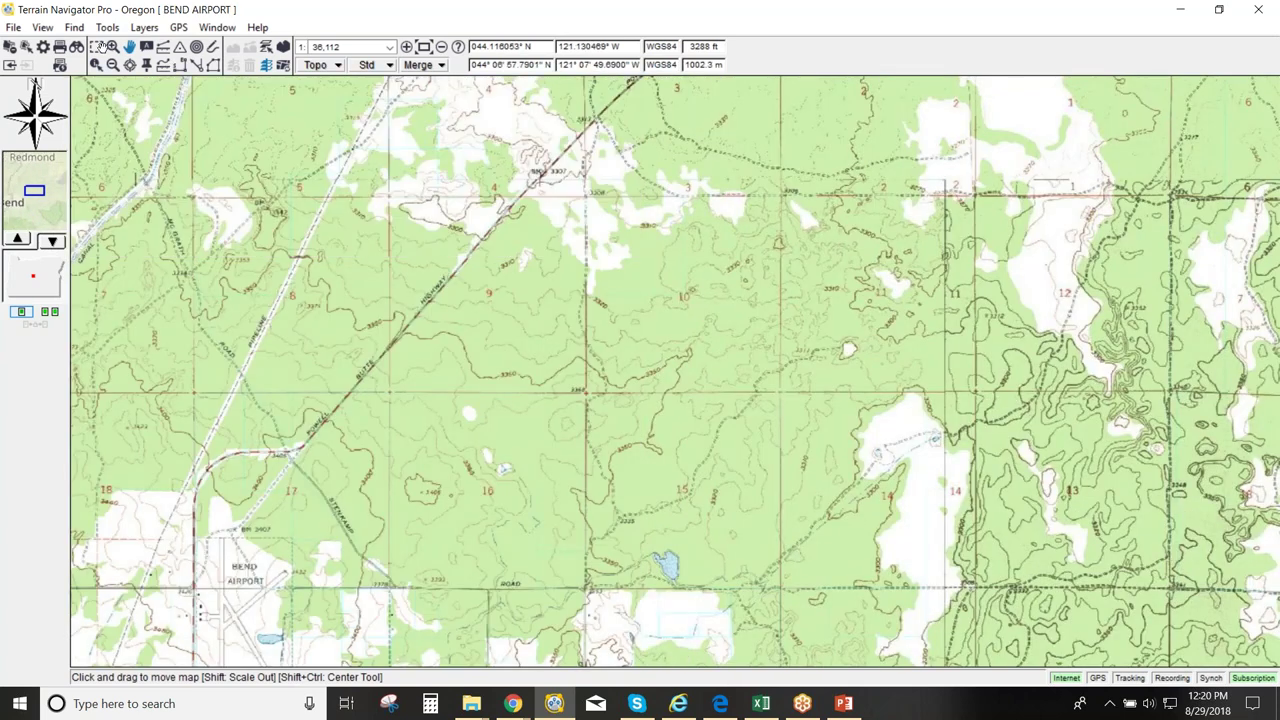
click(96, 47)
drag(134, 161, 397, 537)
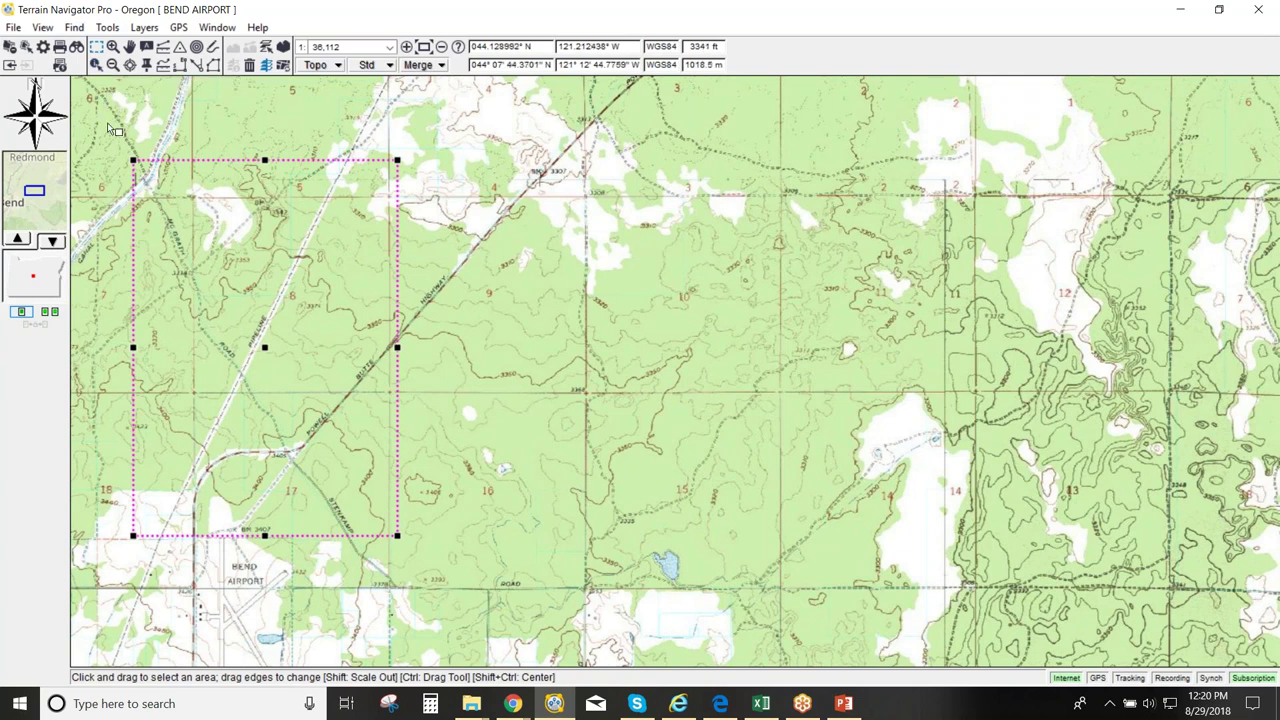
click(17, 33)
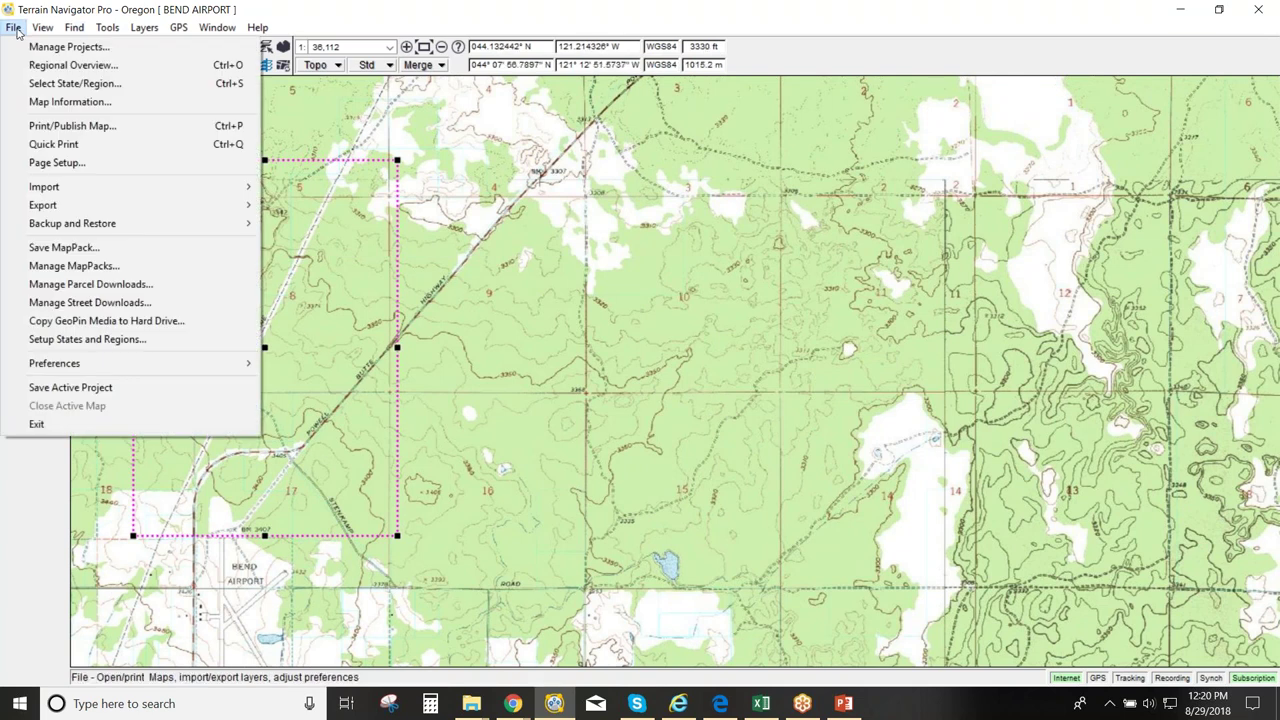
In Manage MapPacks, select Oregon Area and view, then close, its information.
click(74, 266)
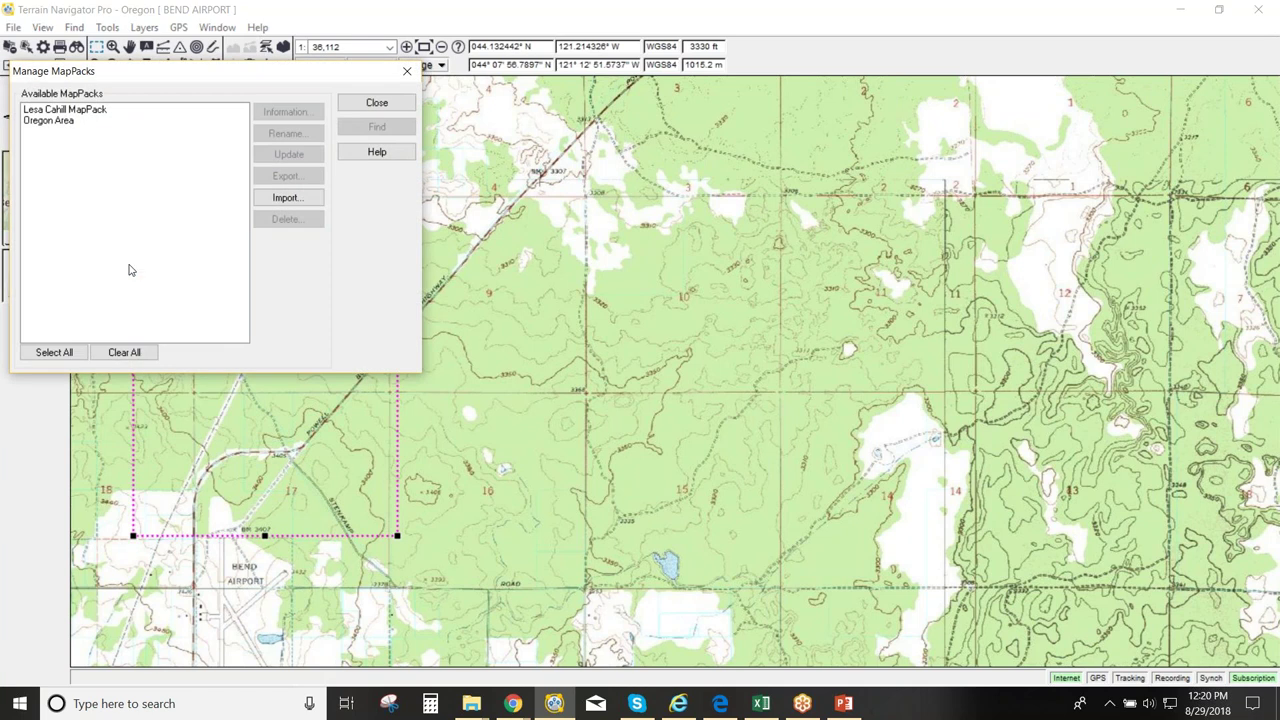
click(70, 121)
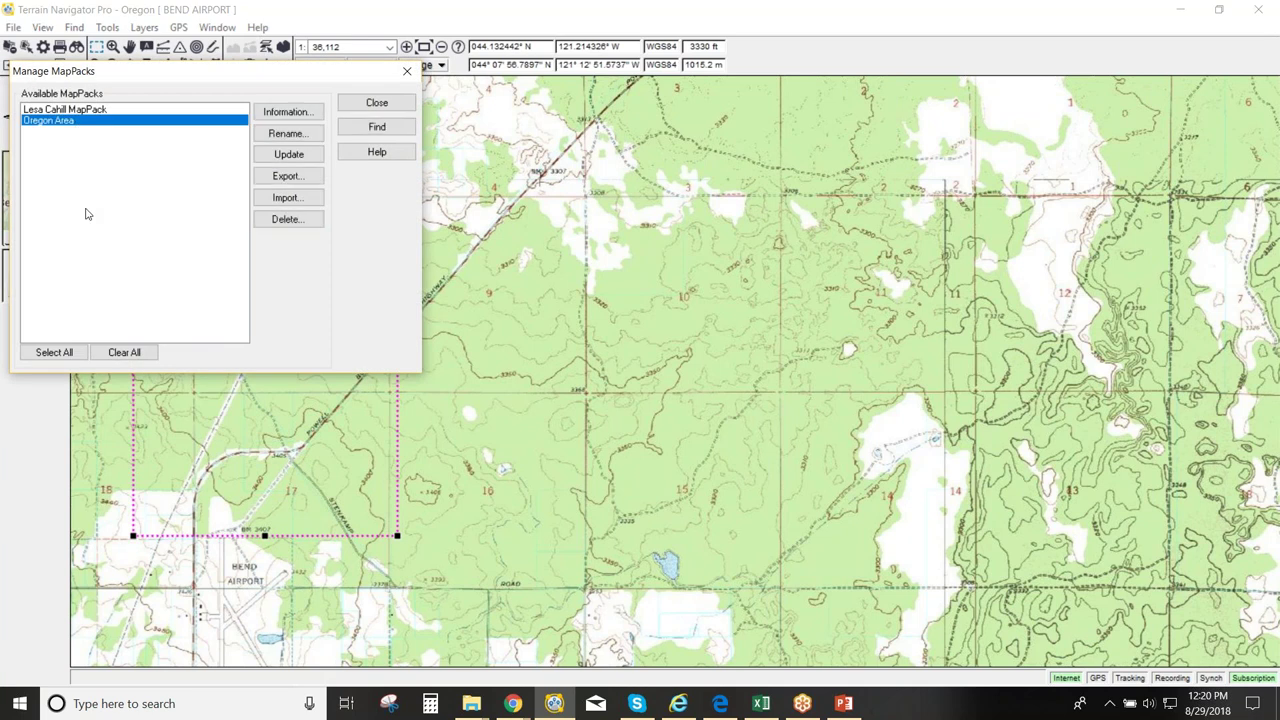
click(303, 114)
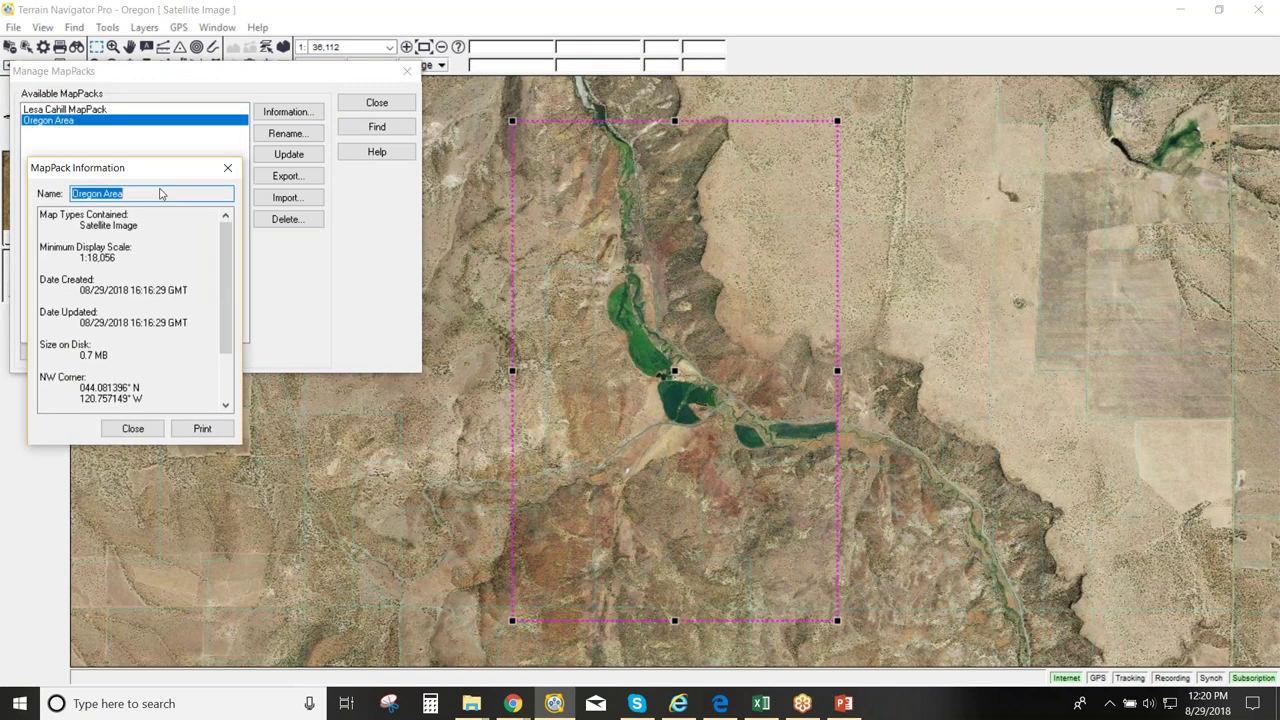
drag(165, 167, 180, 294)
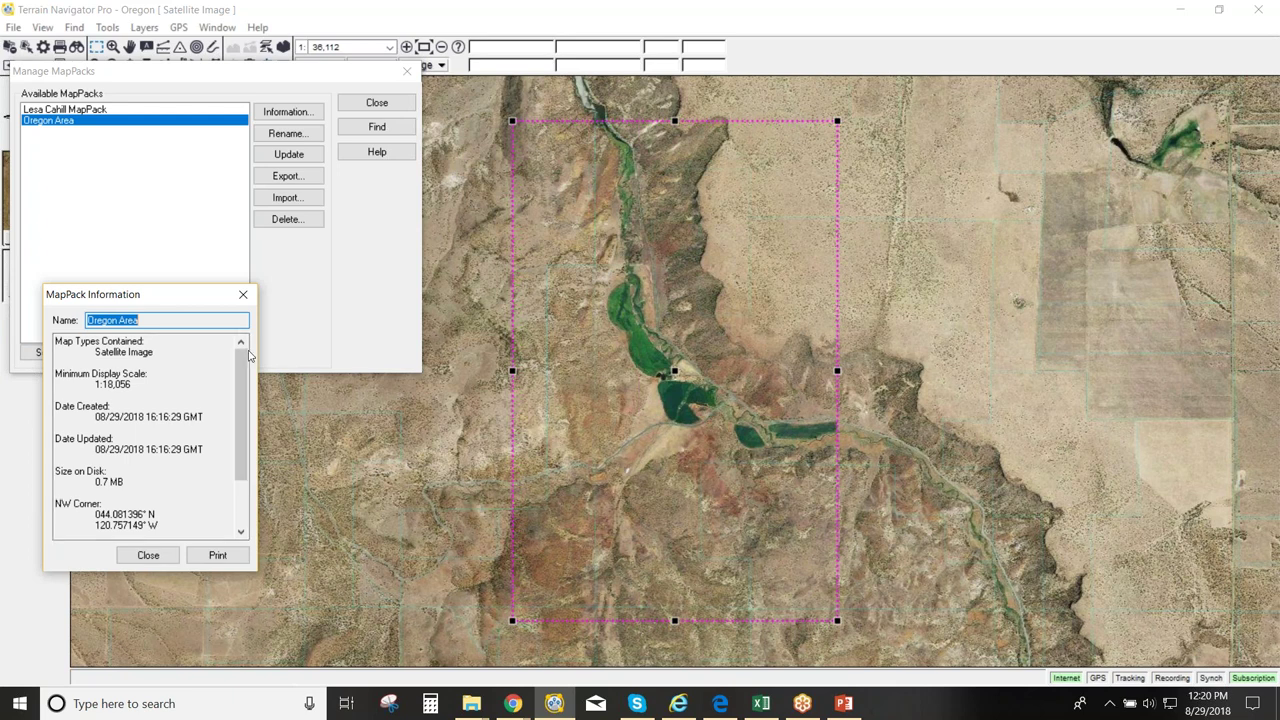
click(243, 295)
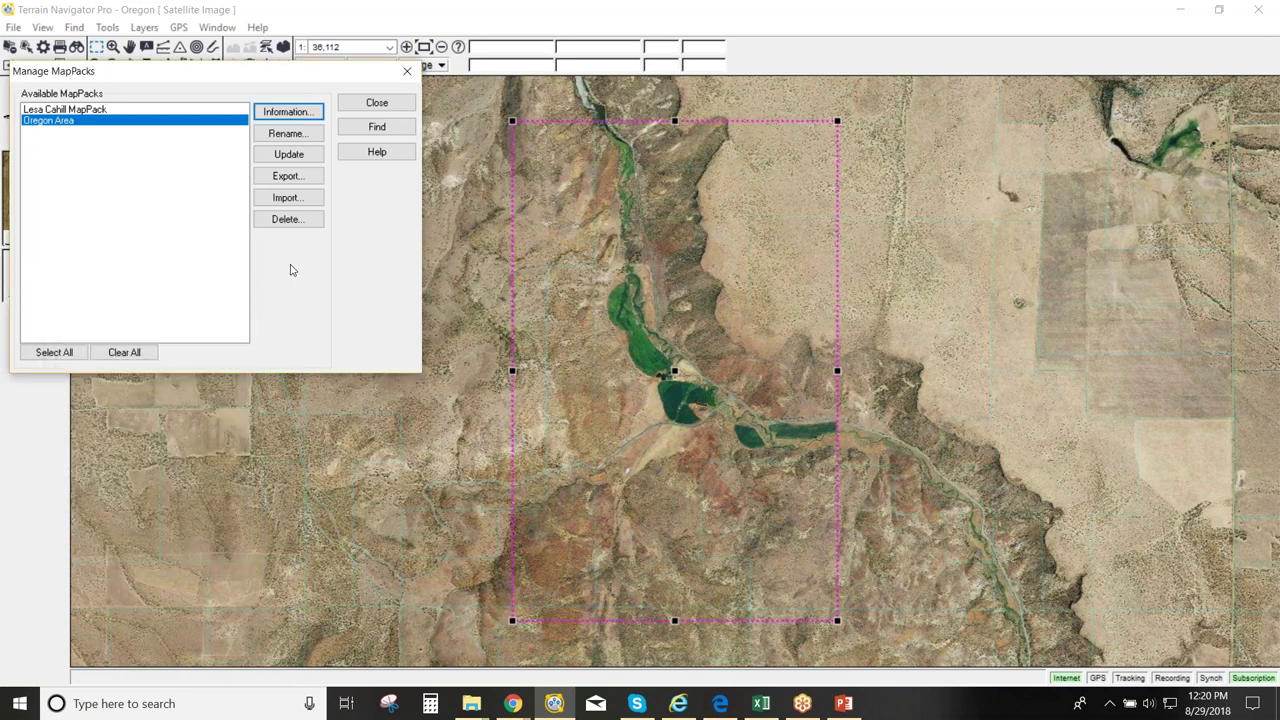
Rename the Oregon Area MapPack to 'Oregon Area 51' and select it for export.
click(286, 133)
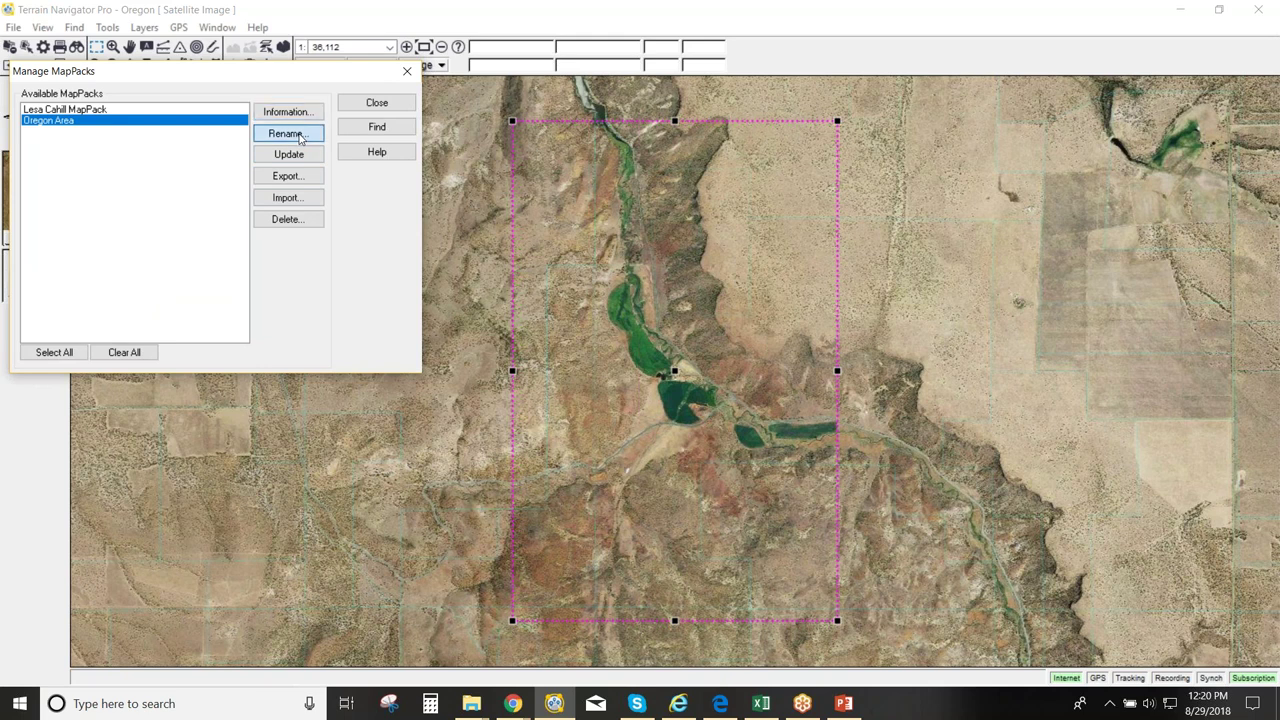
click(176, 121)
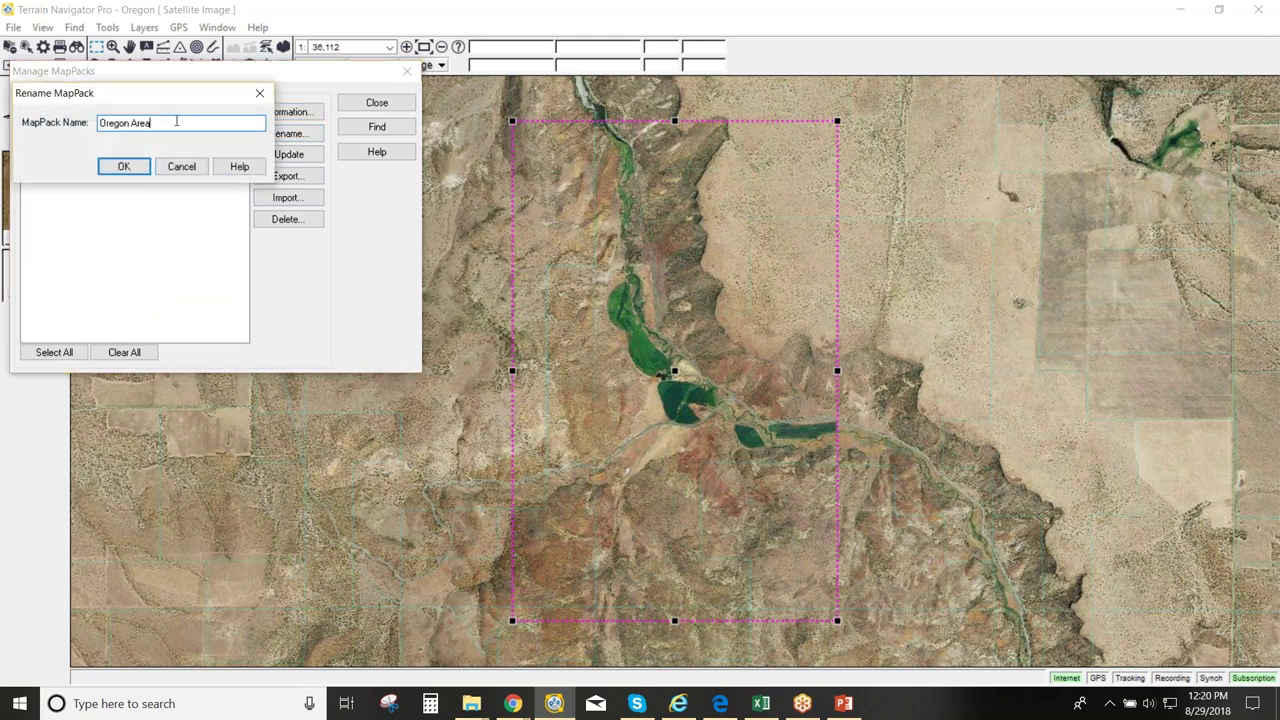
text(51)
click(124, 167)
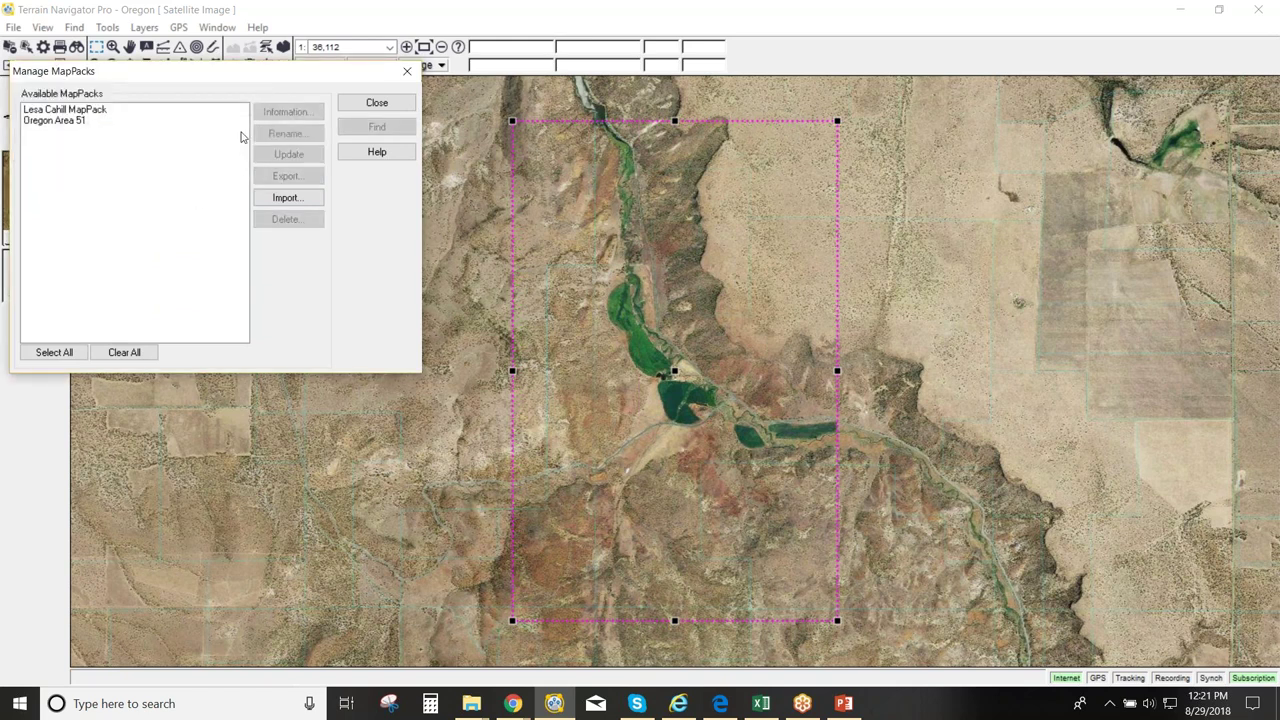
click(57, 121)
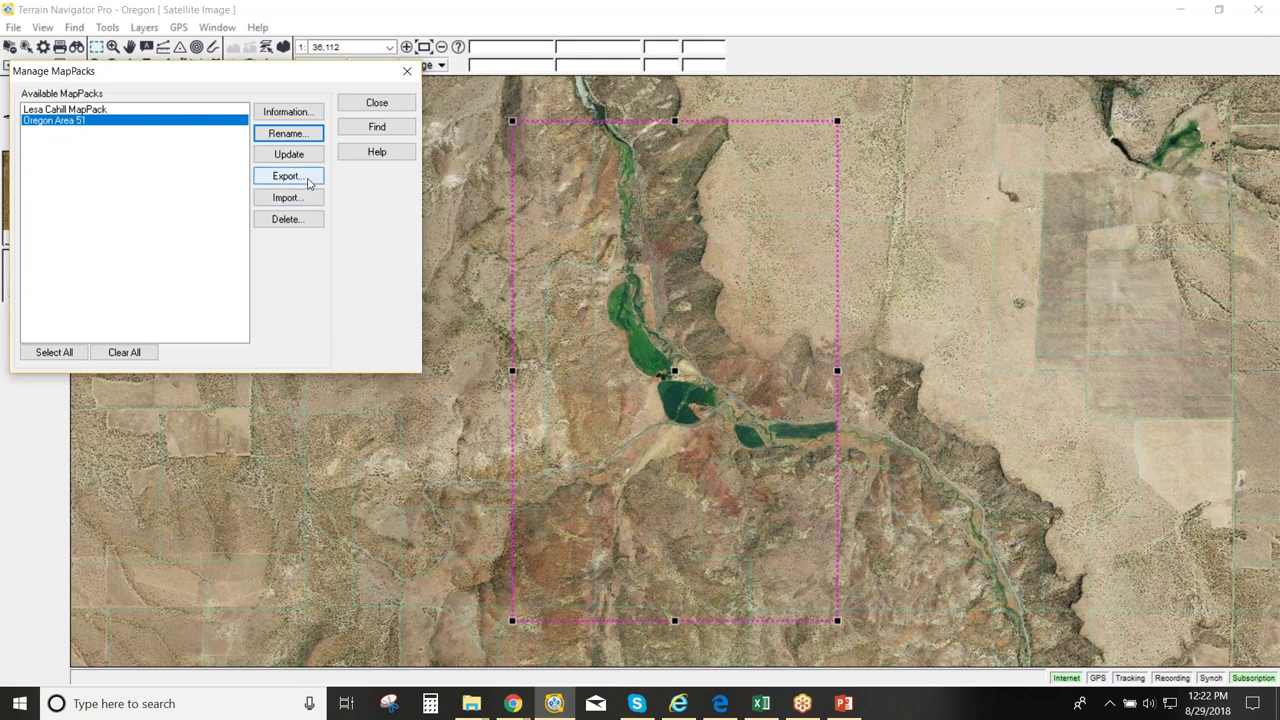
click(309, 181)
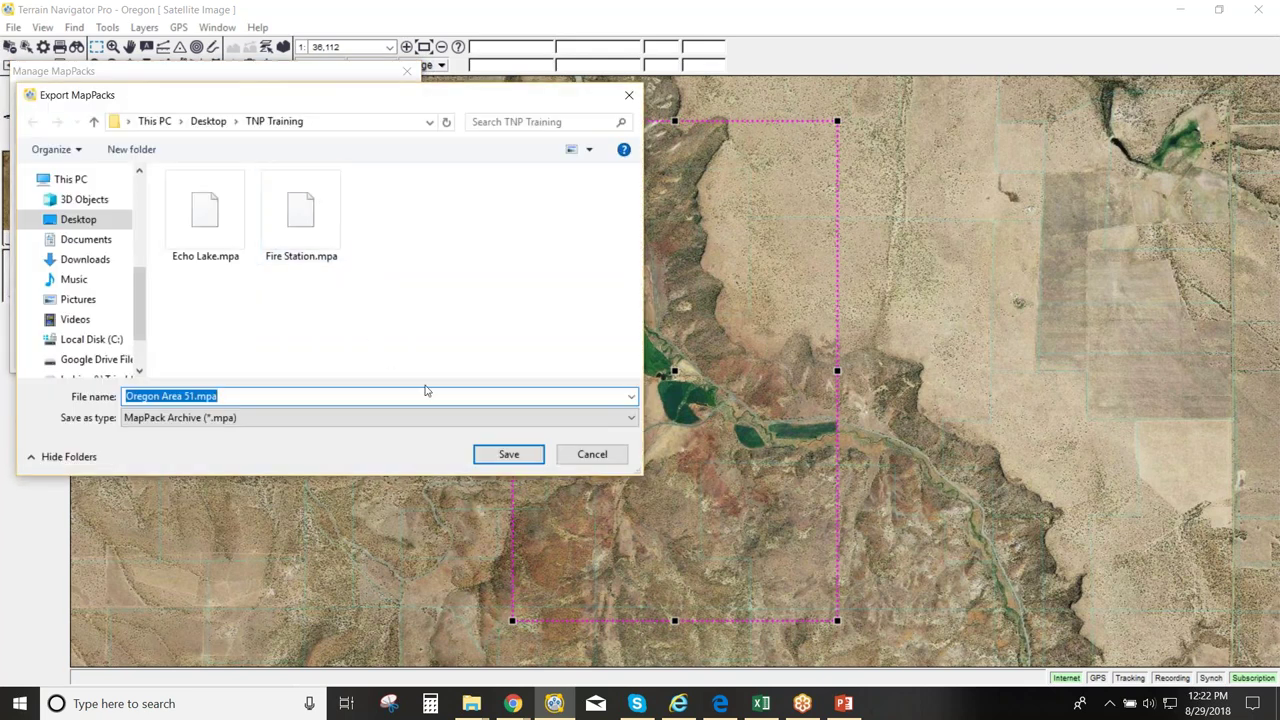
Cancel the export and open Import MapPacks on the TNP Training folder.
click(575, 458)
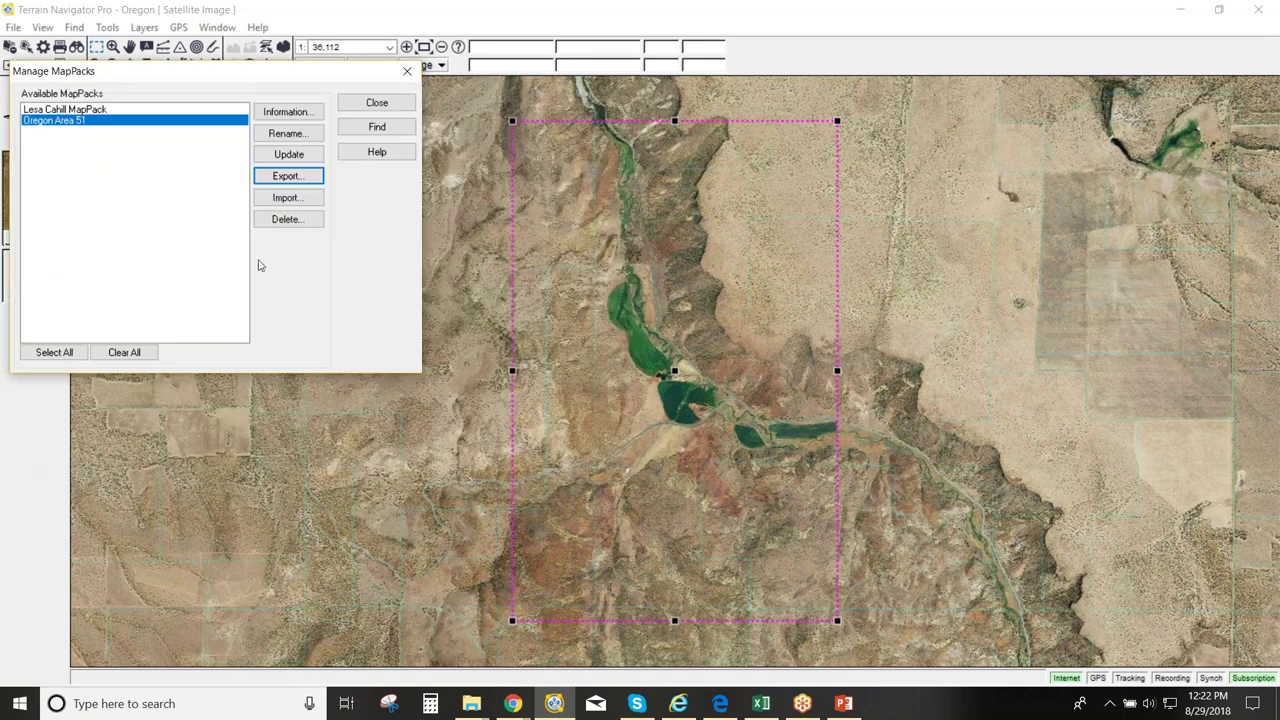
click(290, 197)
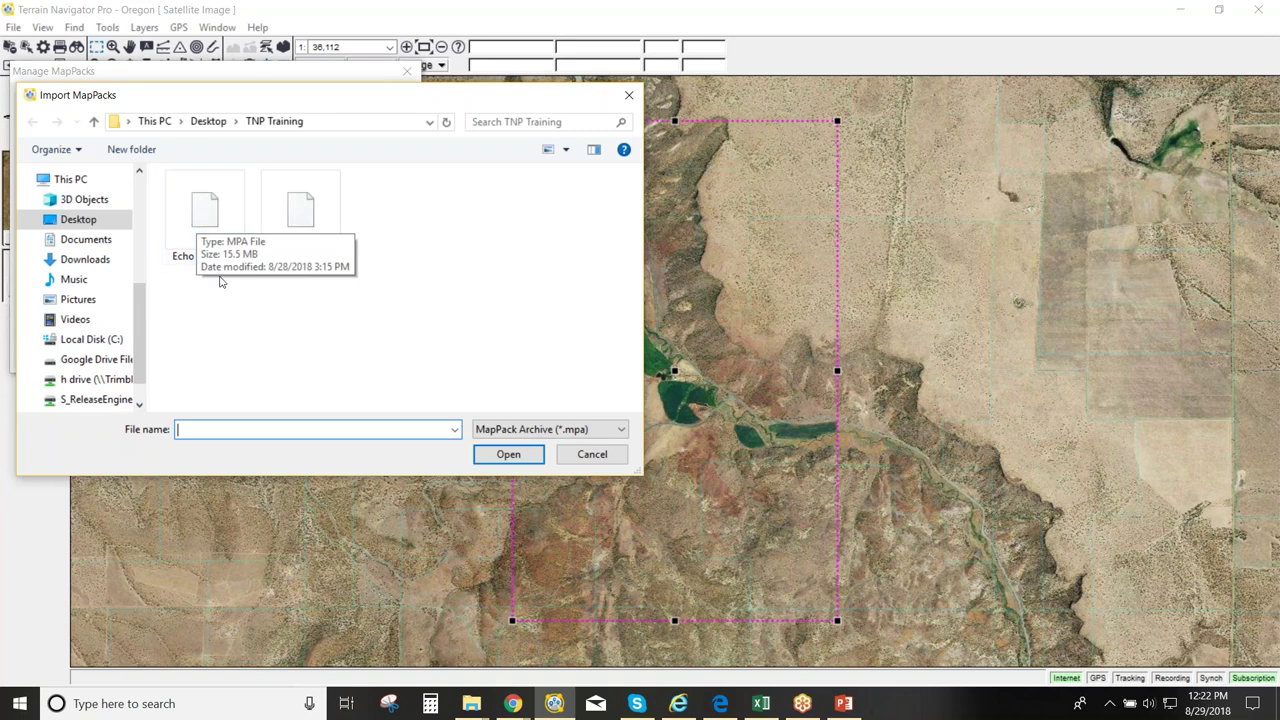
Import Echo Lake.mpa, check its information, and show its area on the map.
double_click(206, 209)
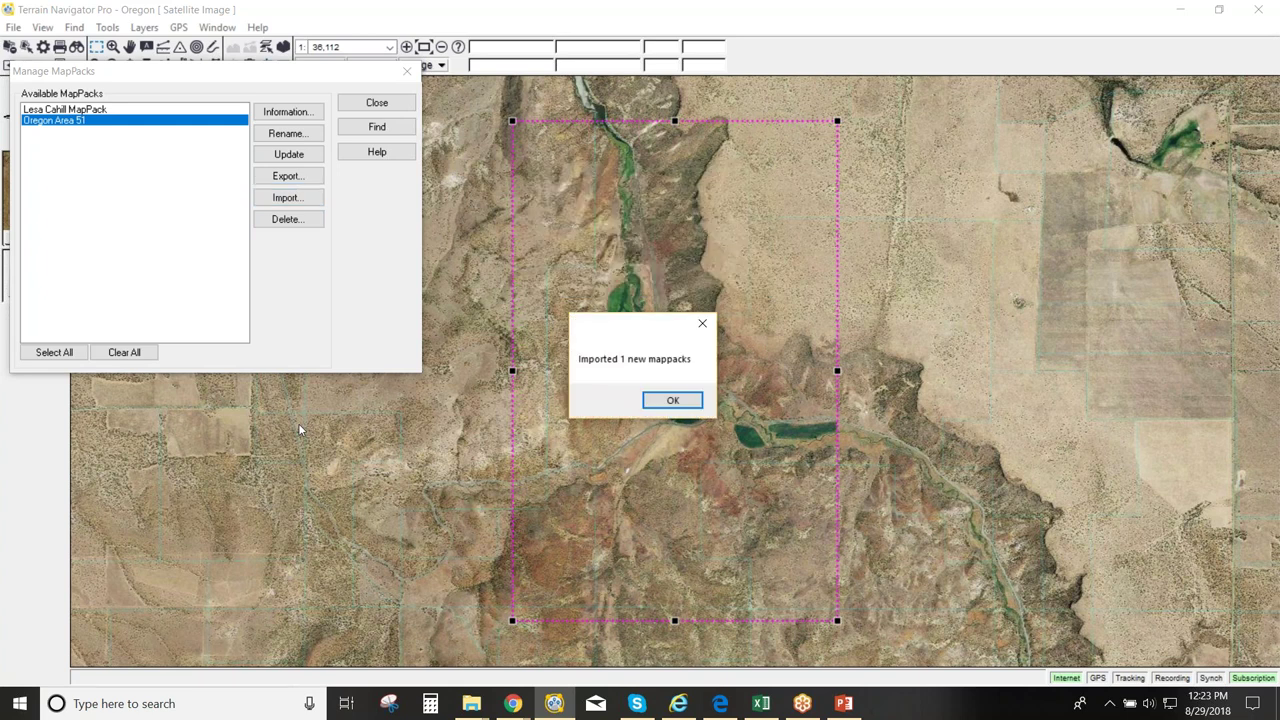
click(693, 402)
click(48, 112)
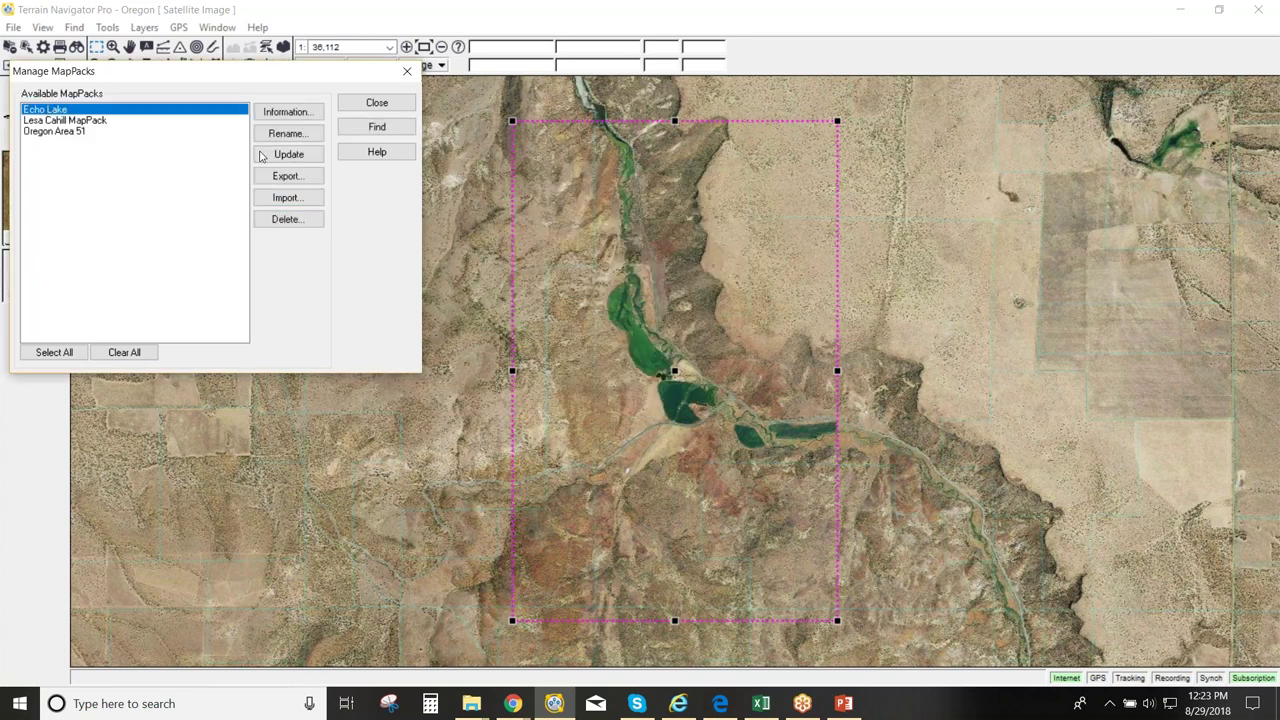
click(286, 114)
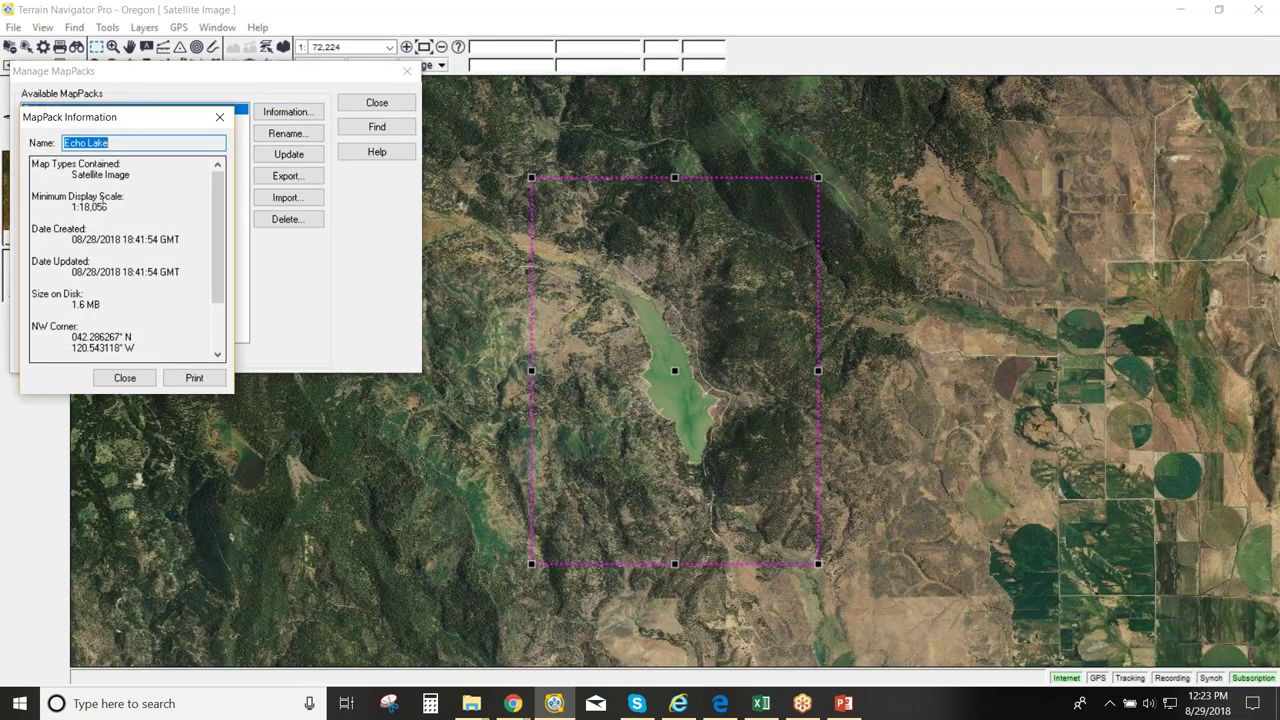
click(220, 117)
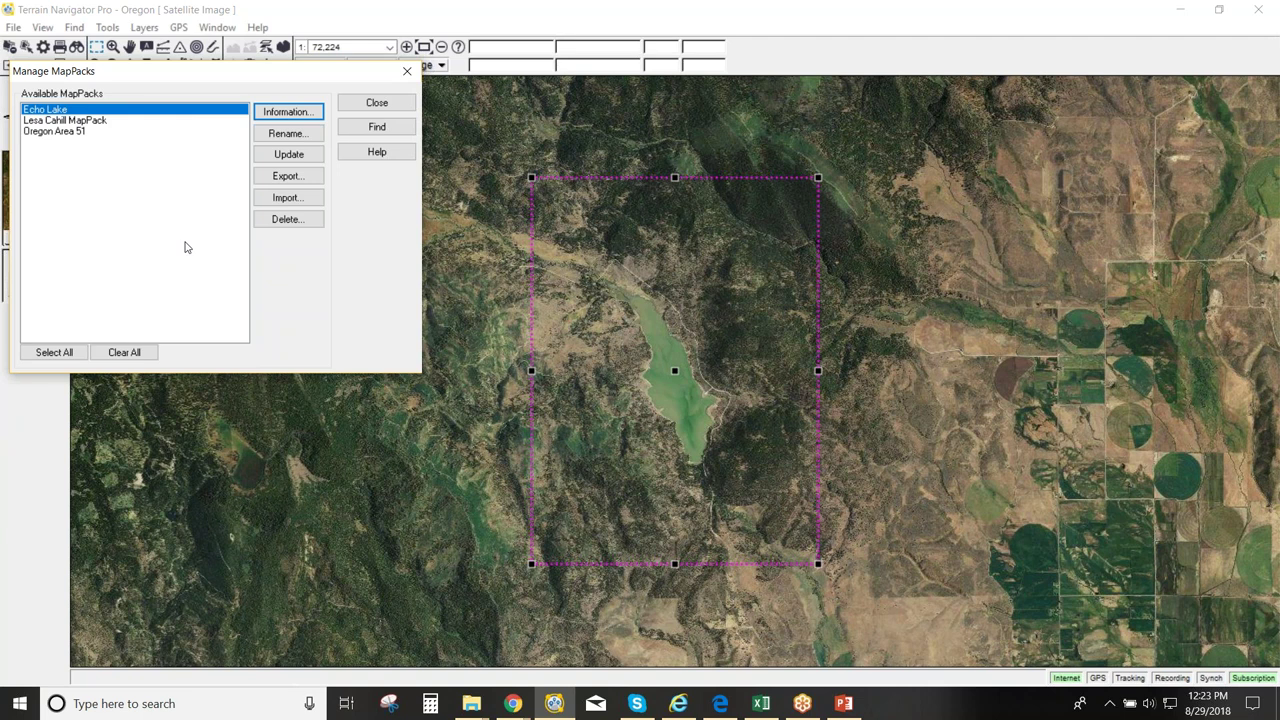
click(391, 133)
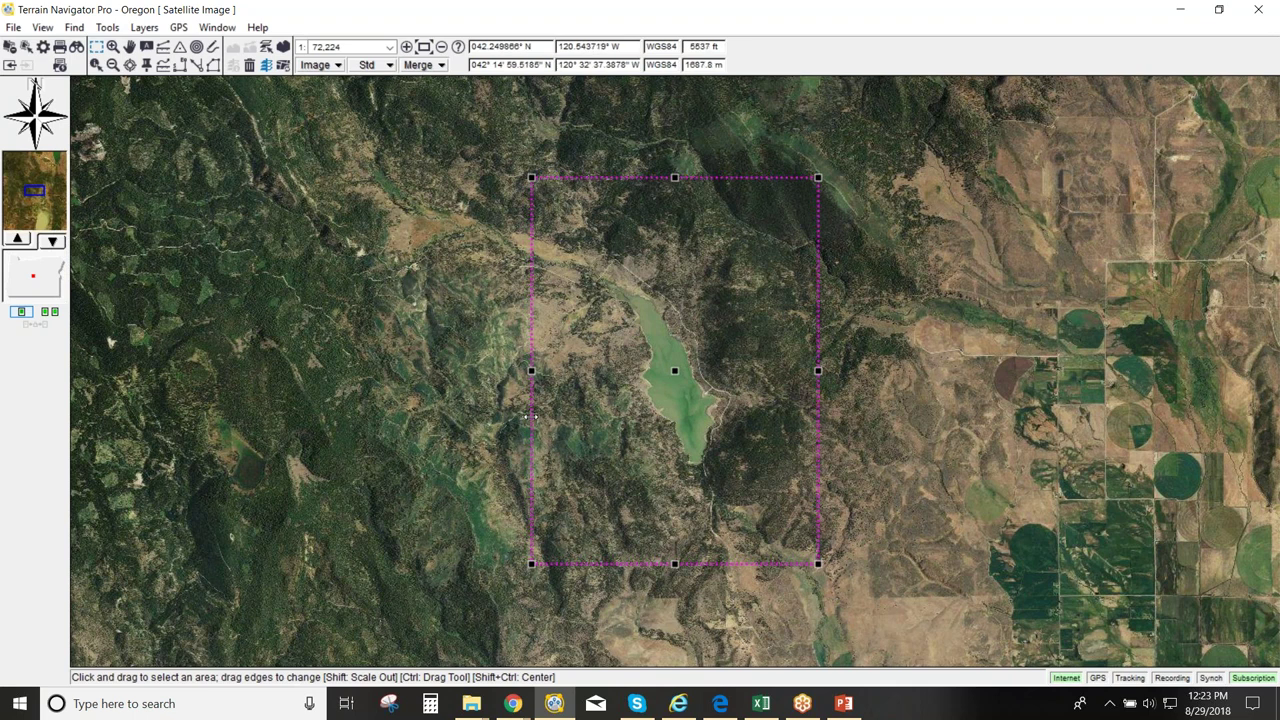
Shift the selection to the adjacent area west of Echo Lake.
right_click(531, 416)
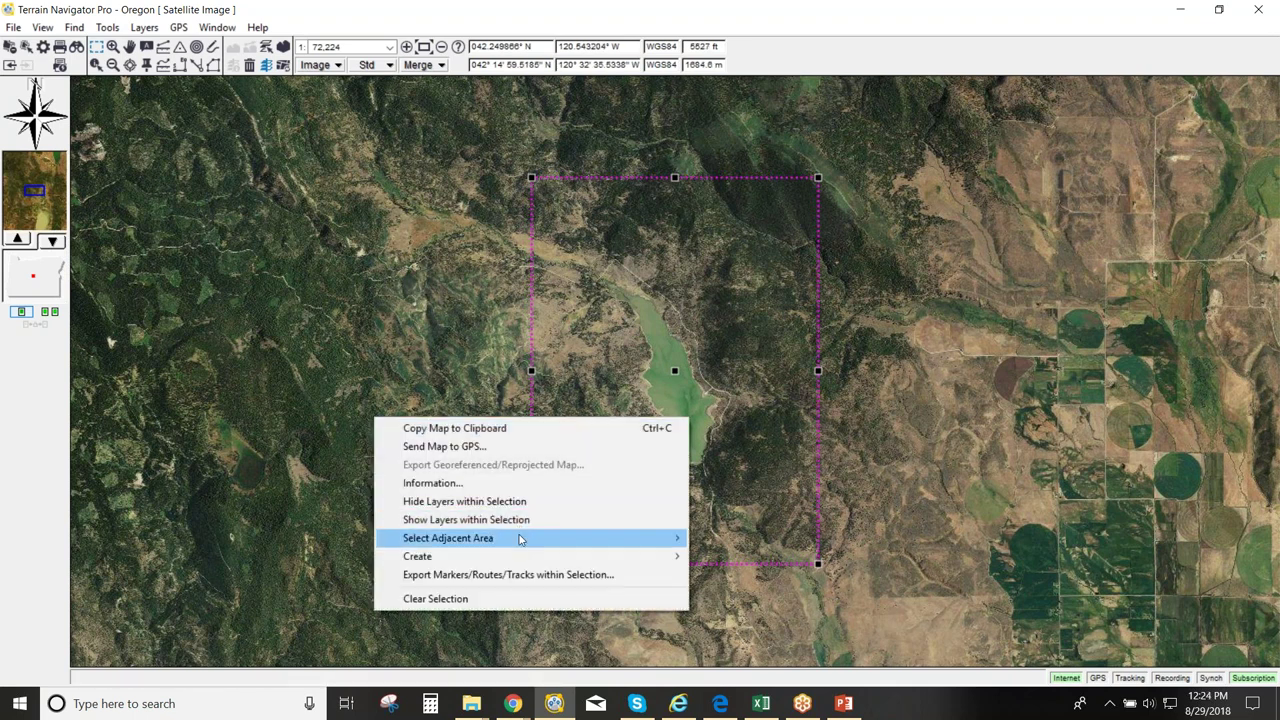
mouse_move(519, 540)
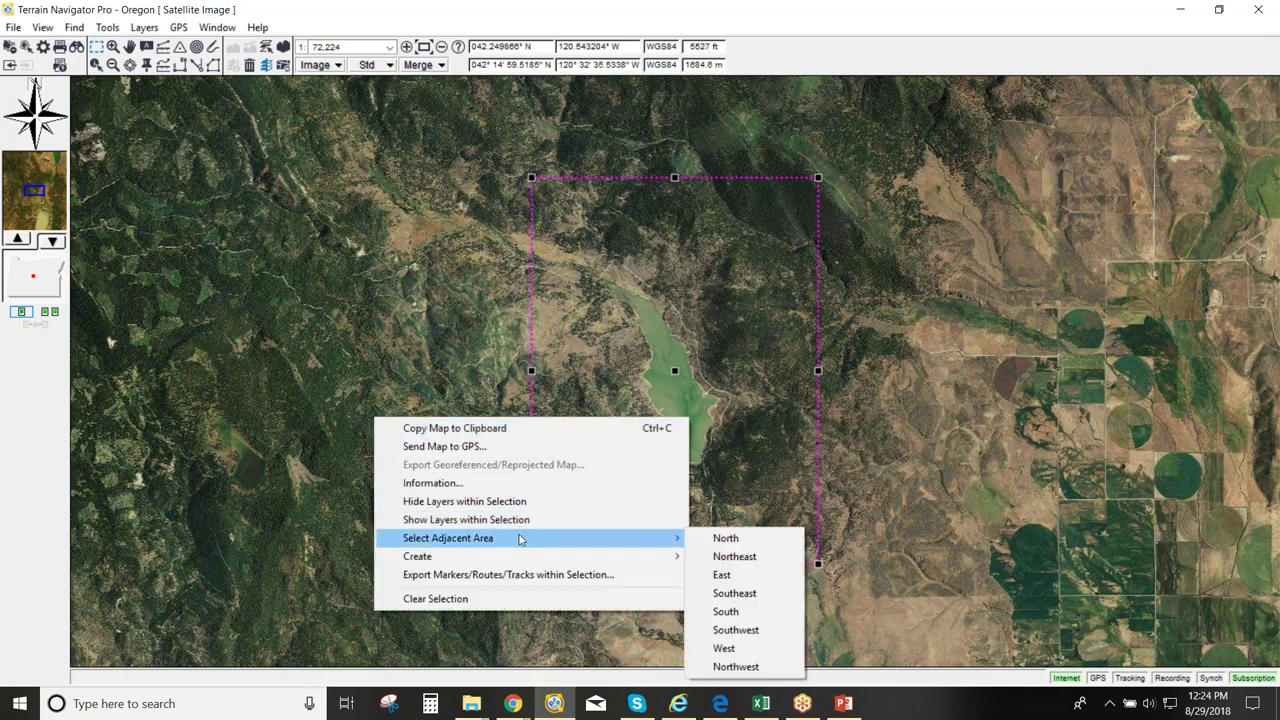
click(730, 648)
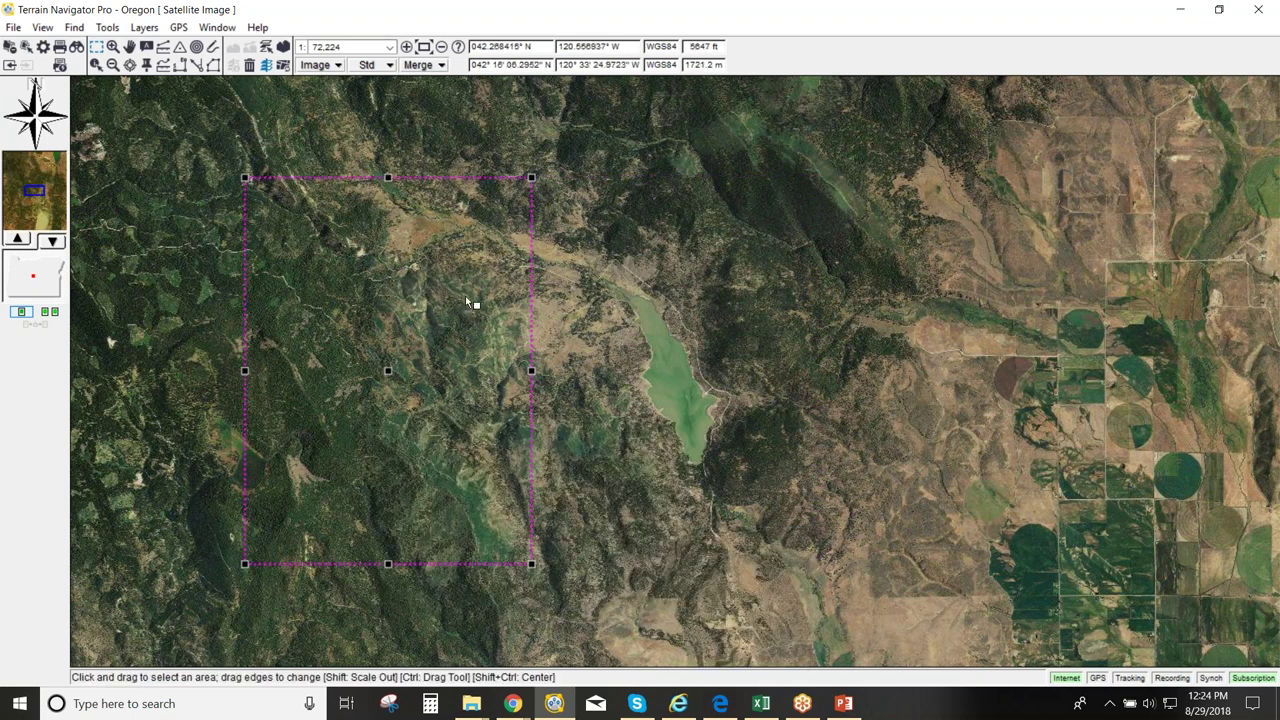
right_click(245, 300)
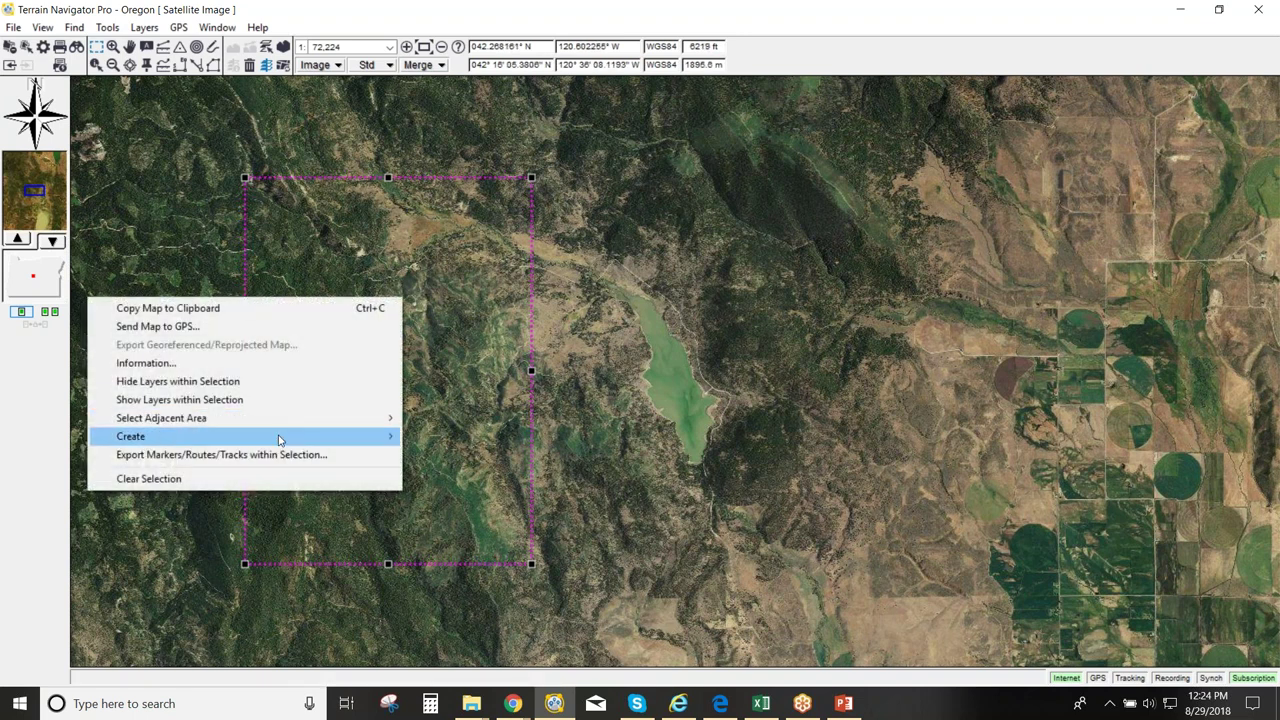
Create a MapPack named 'West of Echo Lake' from the selection with minimum scale 18,056.
mouse_move(280, 437)
click(475, 439)
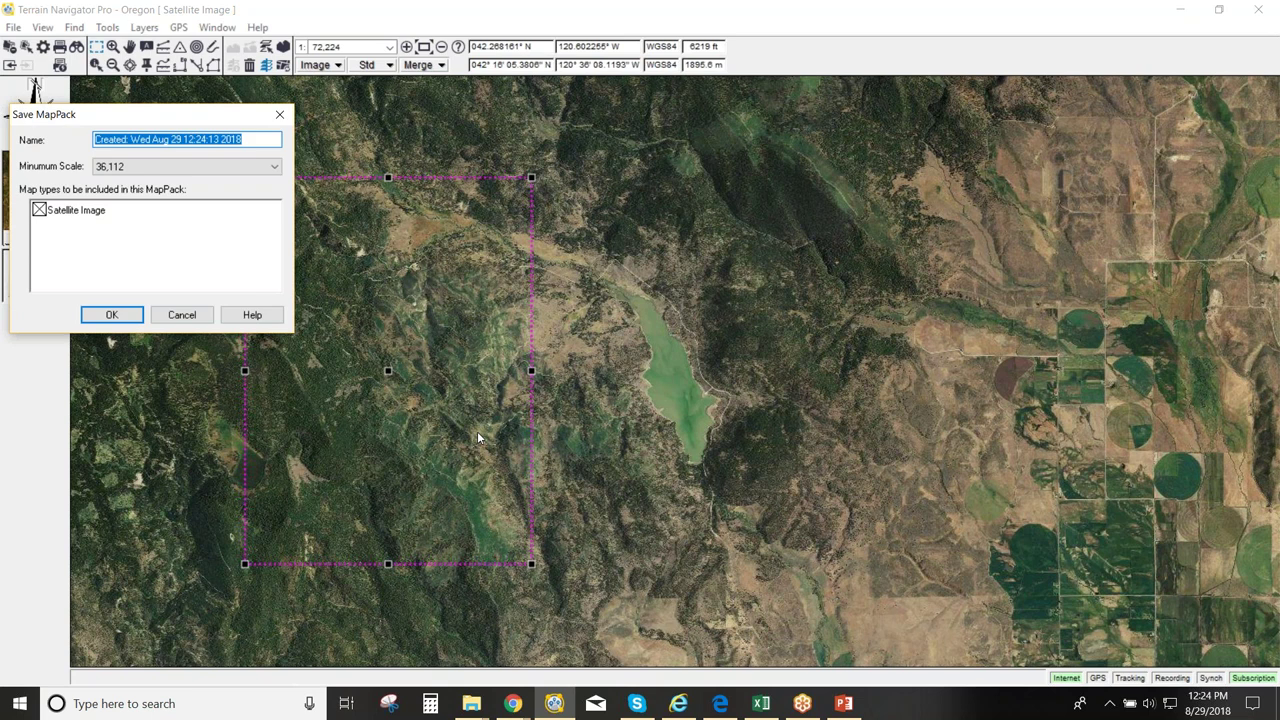
text(West lo)
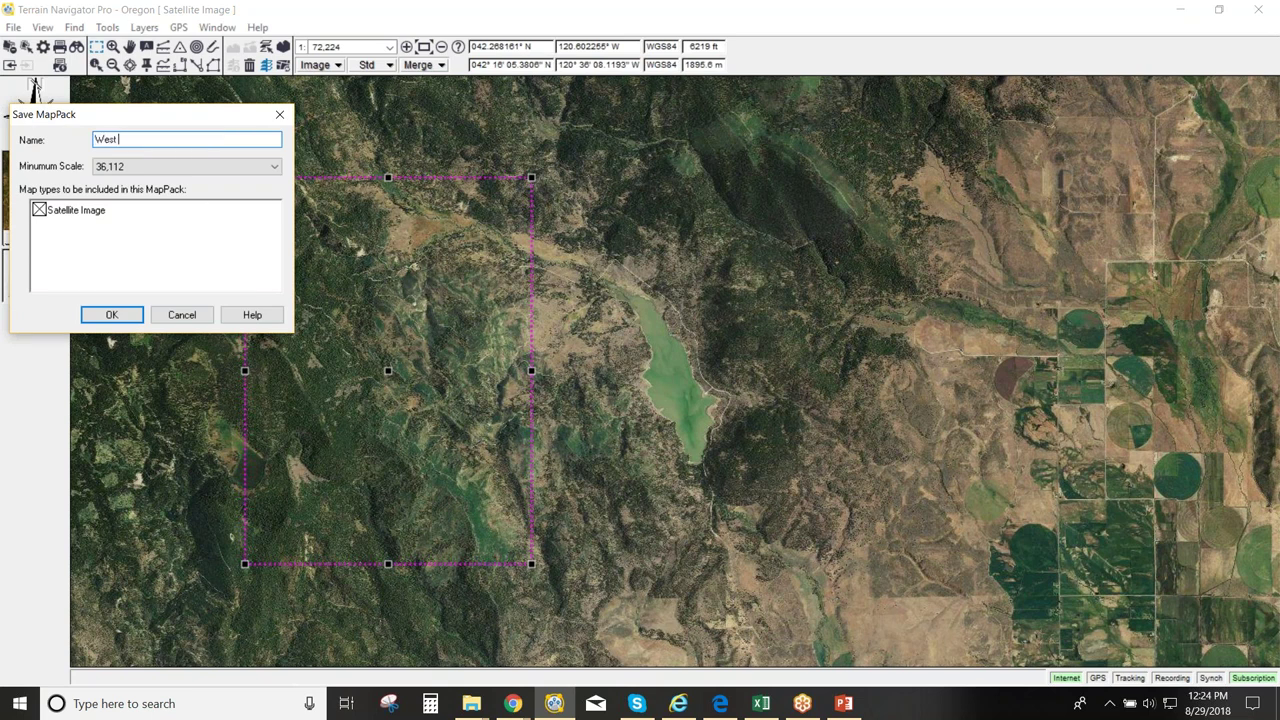
key(BackSpace)
key(BackSpace)
text(of Echo Lake)
click(270, 168)
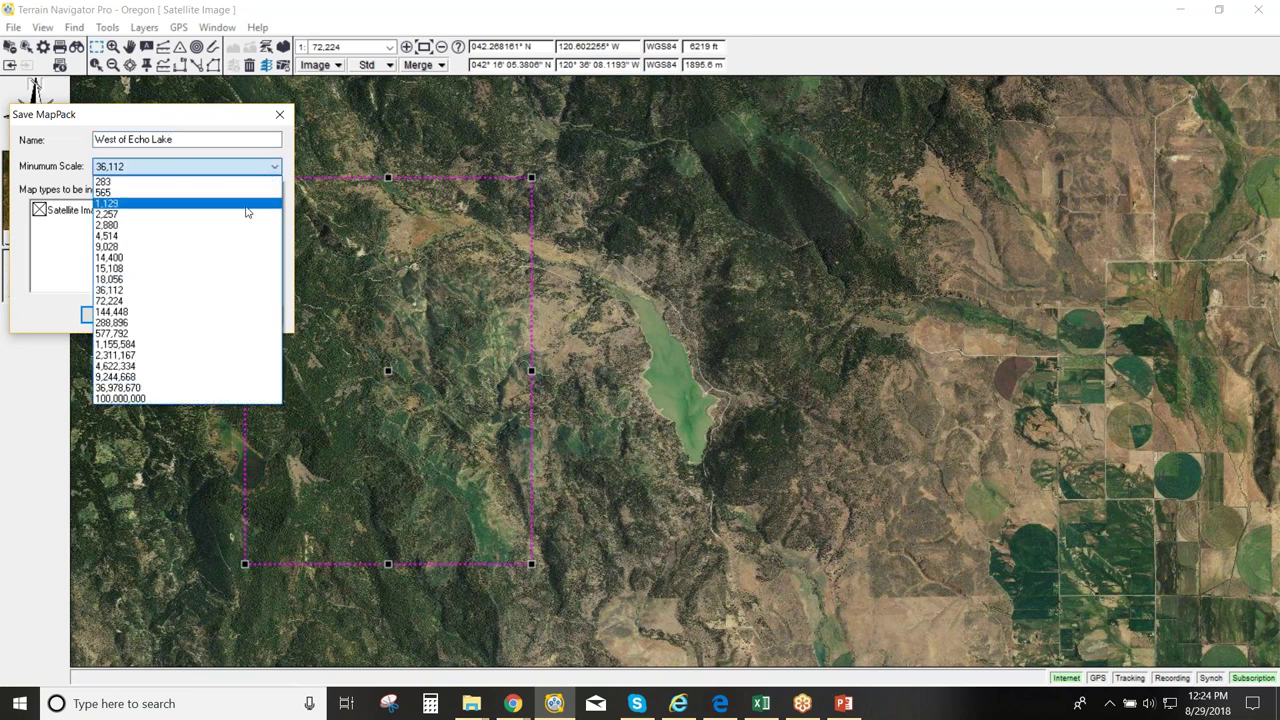
click(257, 279)
click(136, 312)
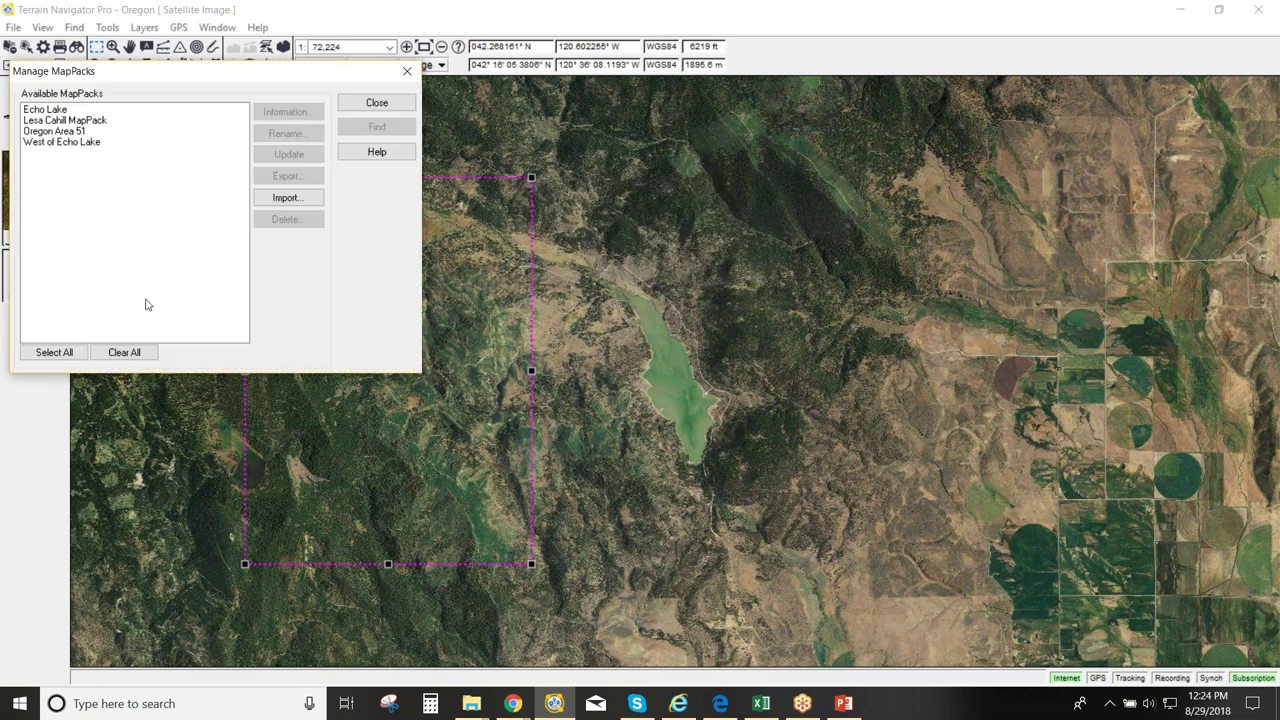
Check the Echo Lake MapPack's details and close them.
click(57, 110)
click(287, 112)
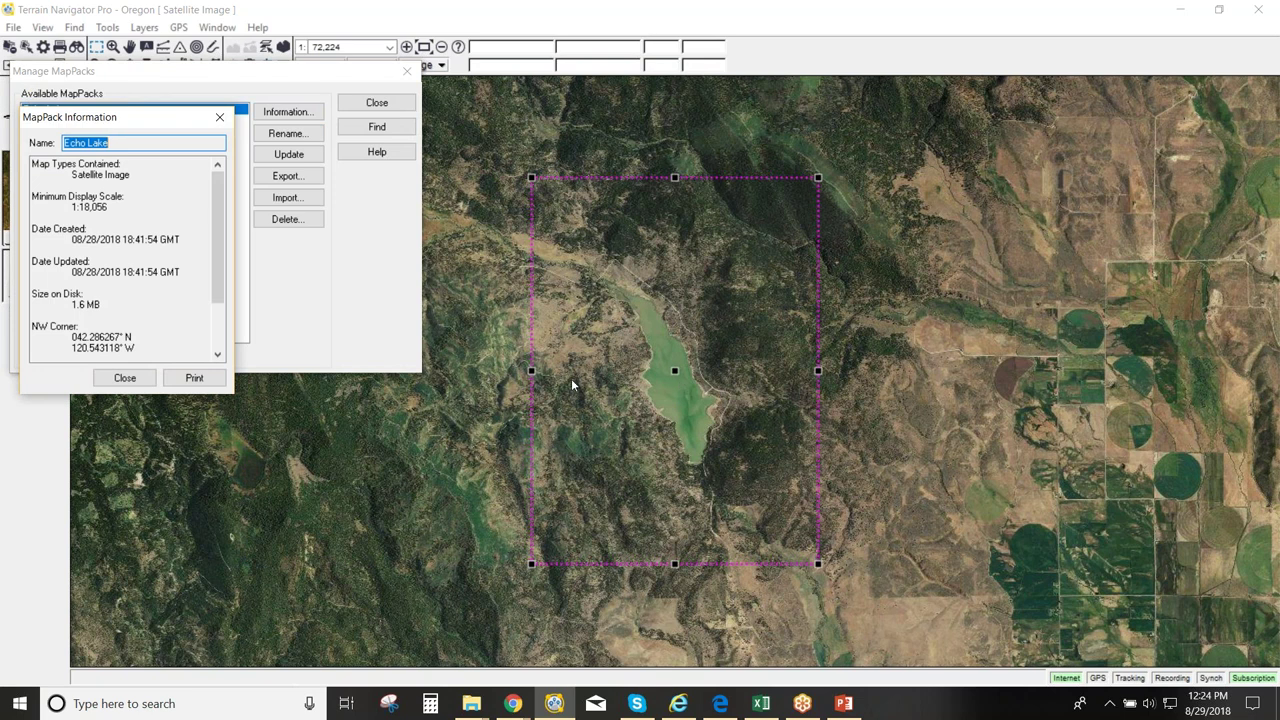
click(124, 377)
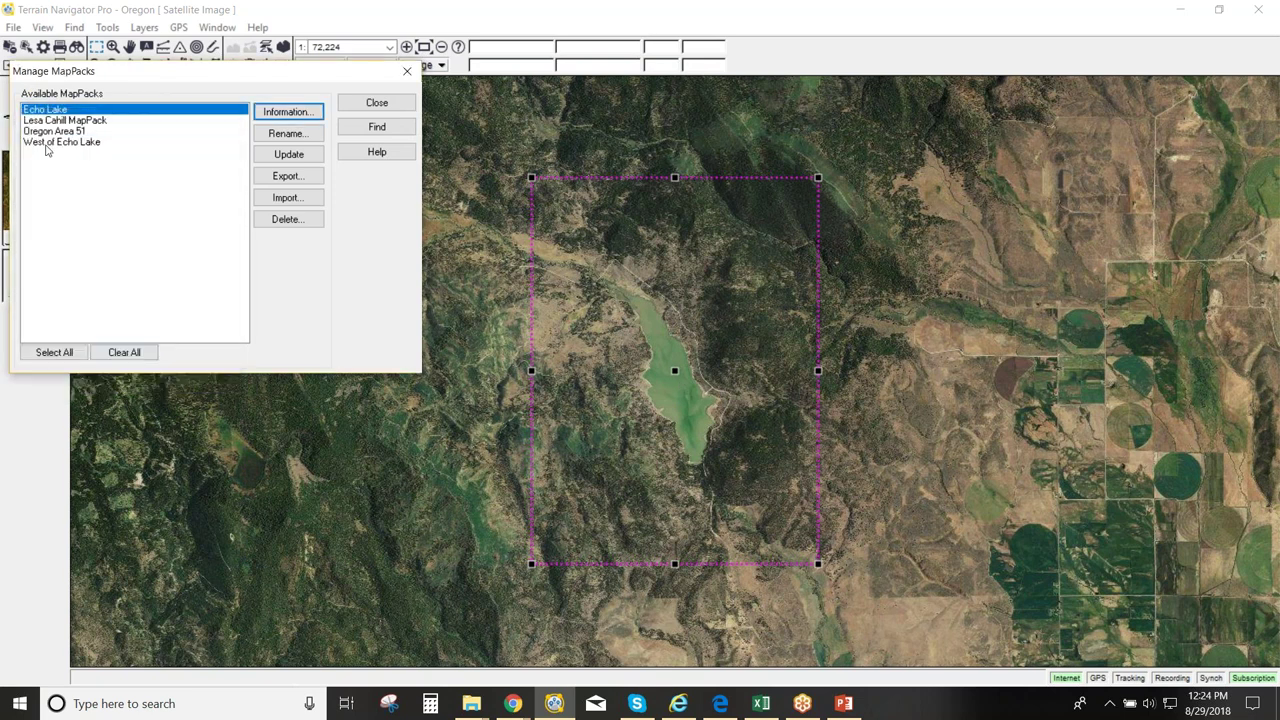
Review the West of Echo Lake MapPack details, then close the MapPack manager.
click(52, 143)
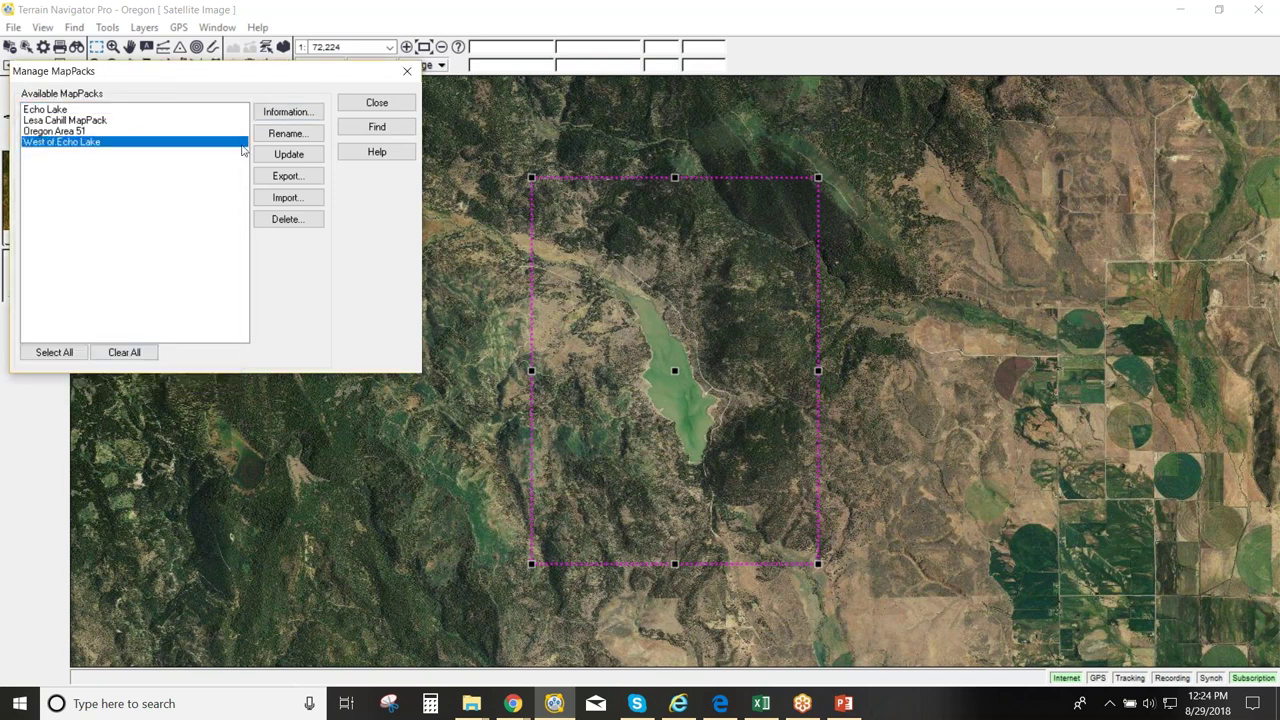
click(287, 113)
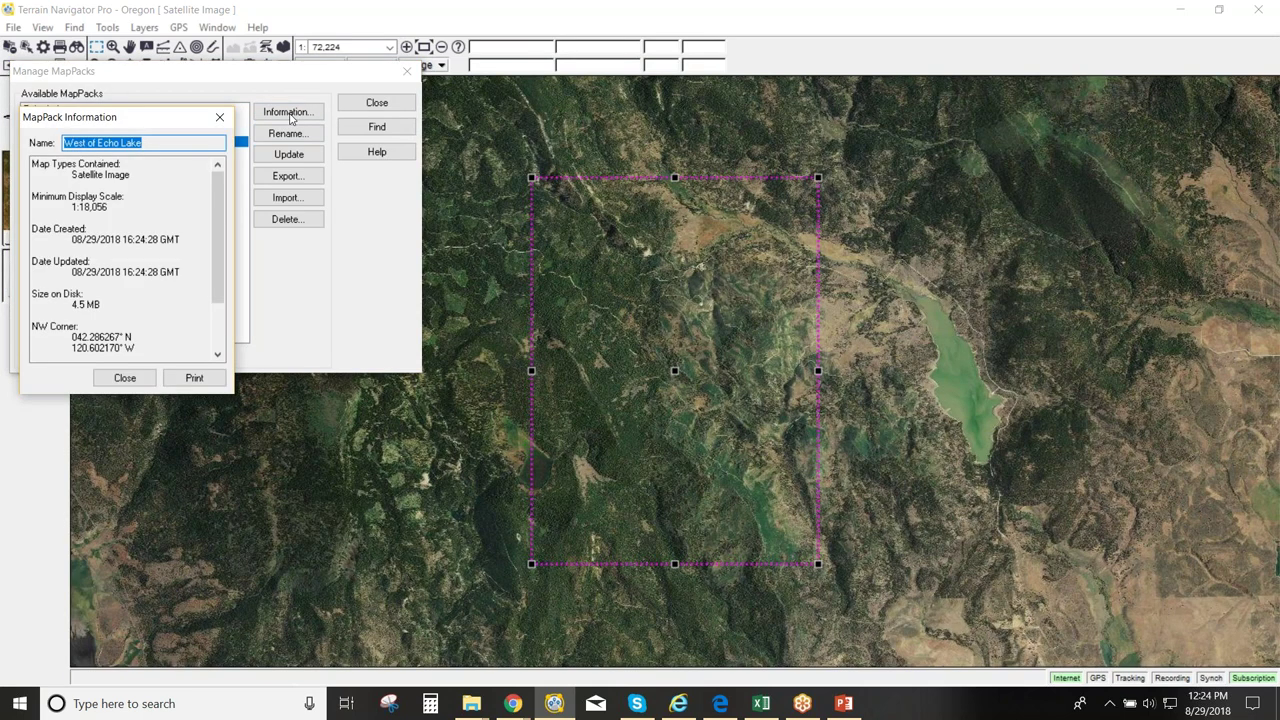
click(221, 116)
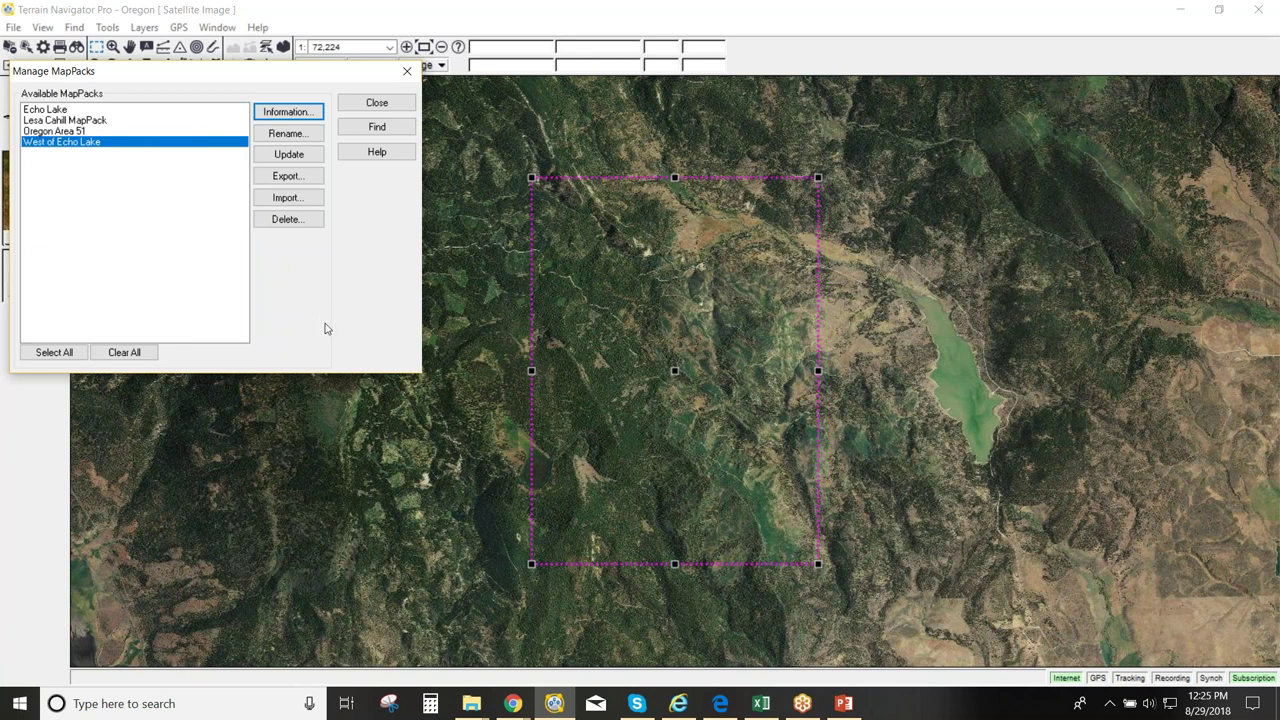
click(376, 103)
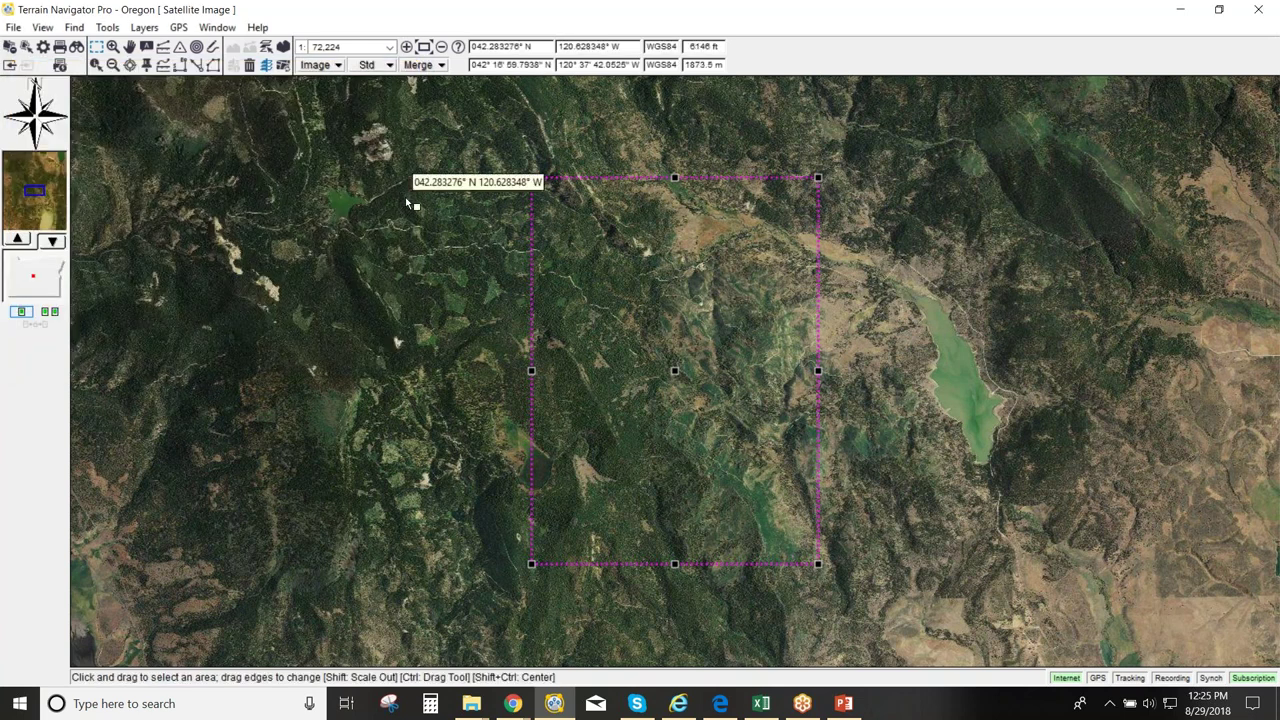
Switch the map type to USGS Topographic and the scale to 1:18,056.
click(320, 65)
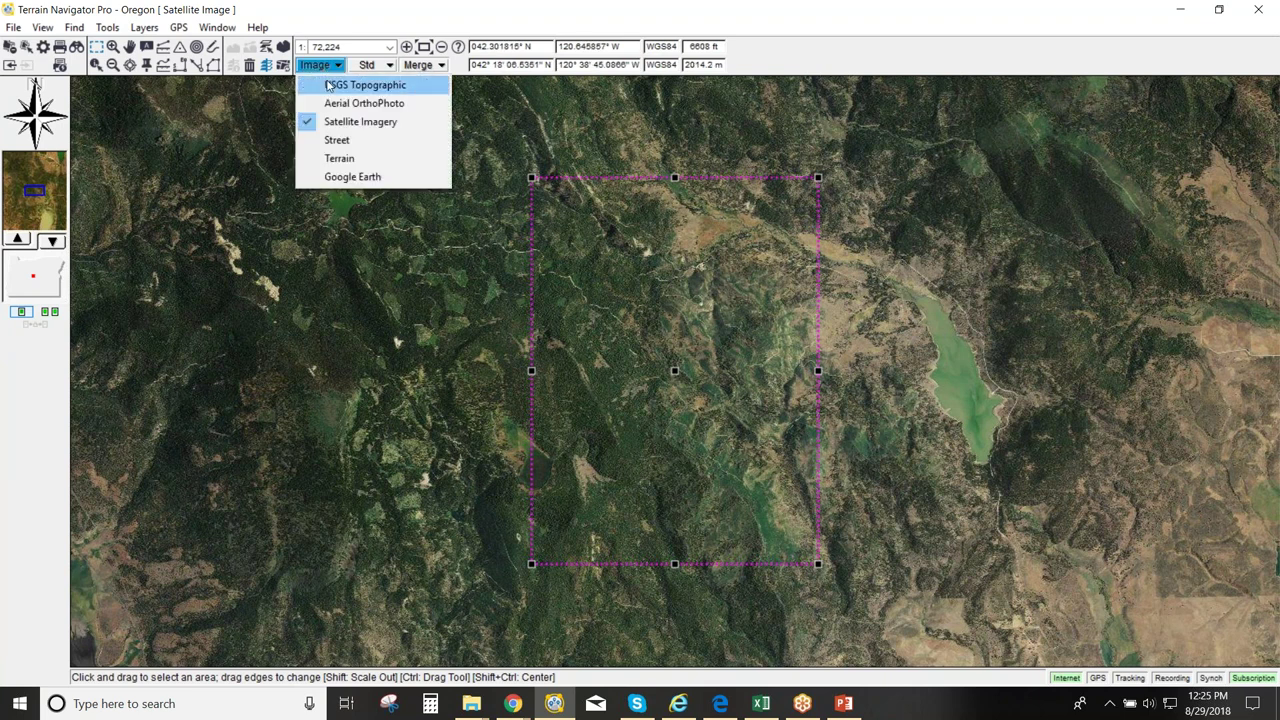
click(330, 86)
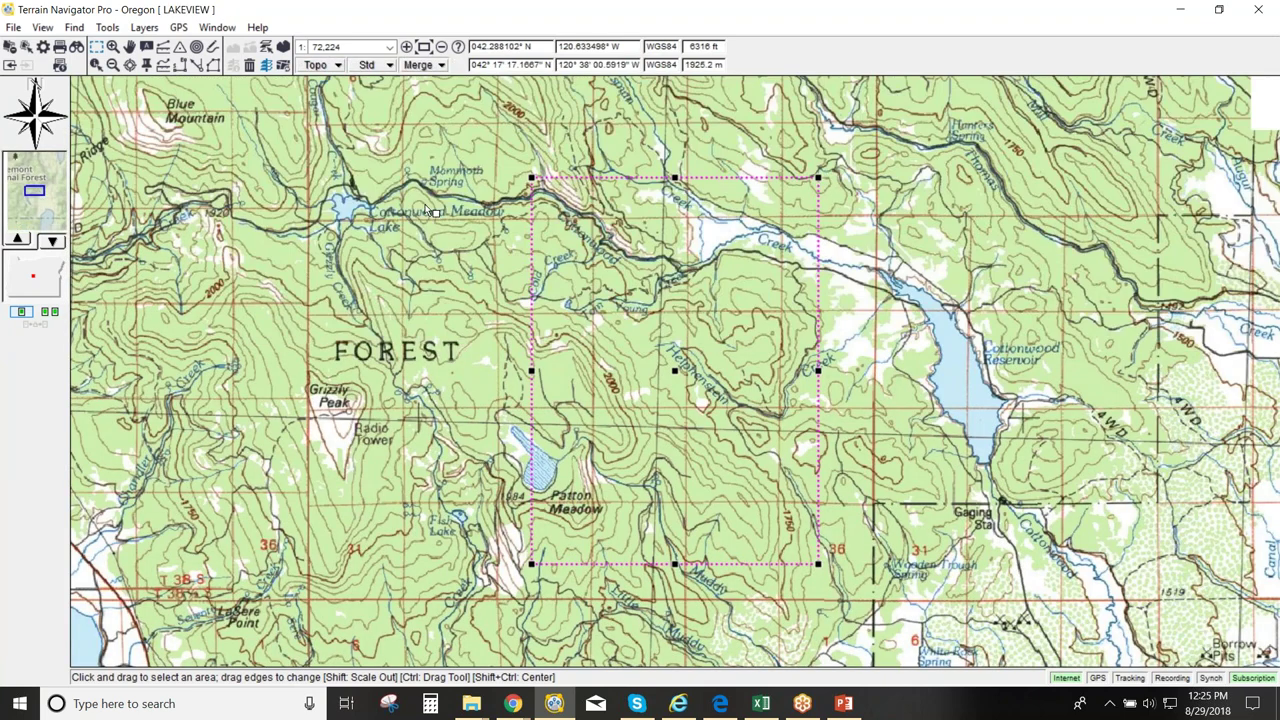
click(388, 50)
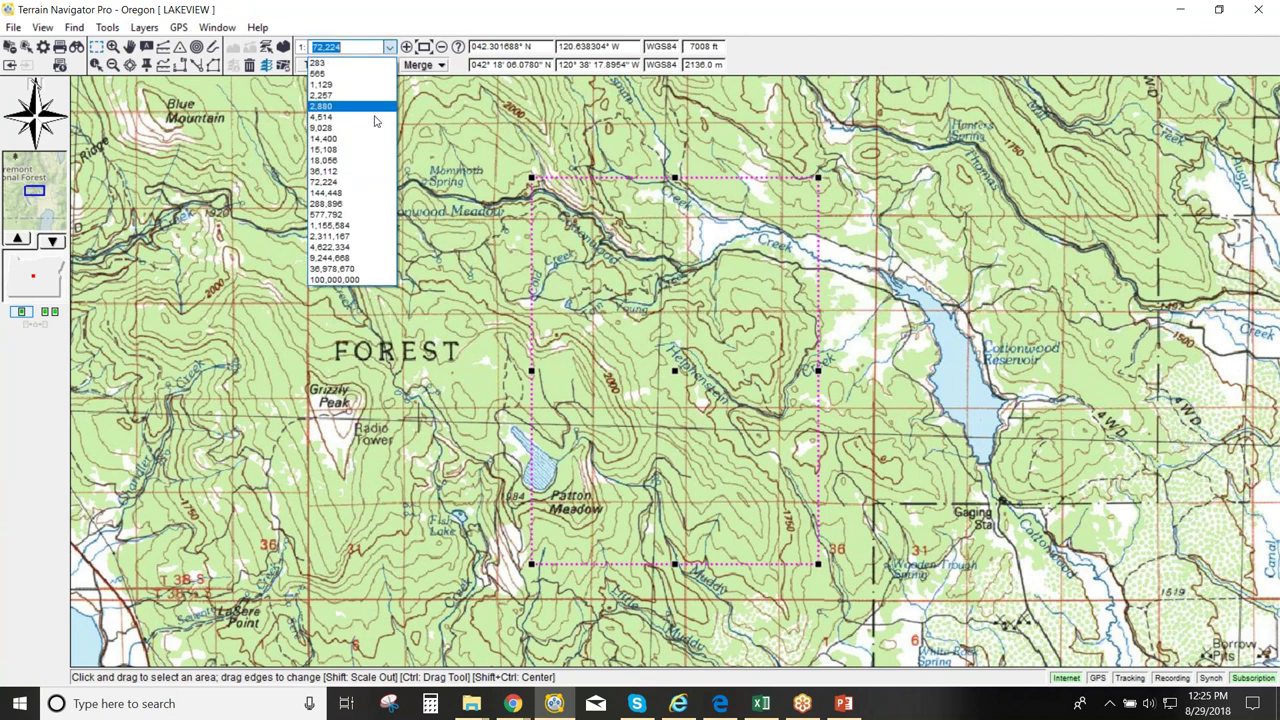
click(374, 168)
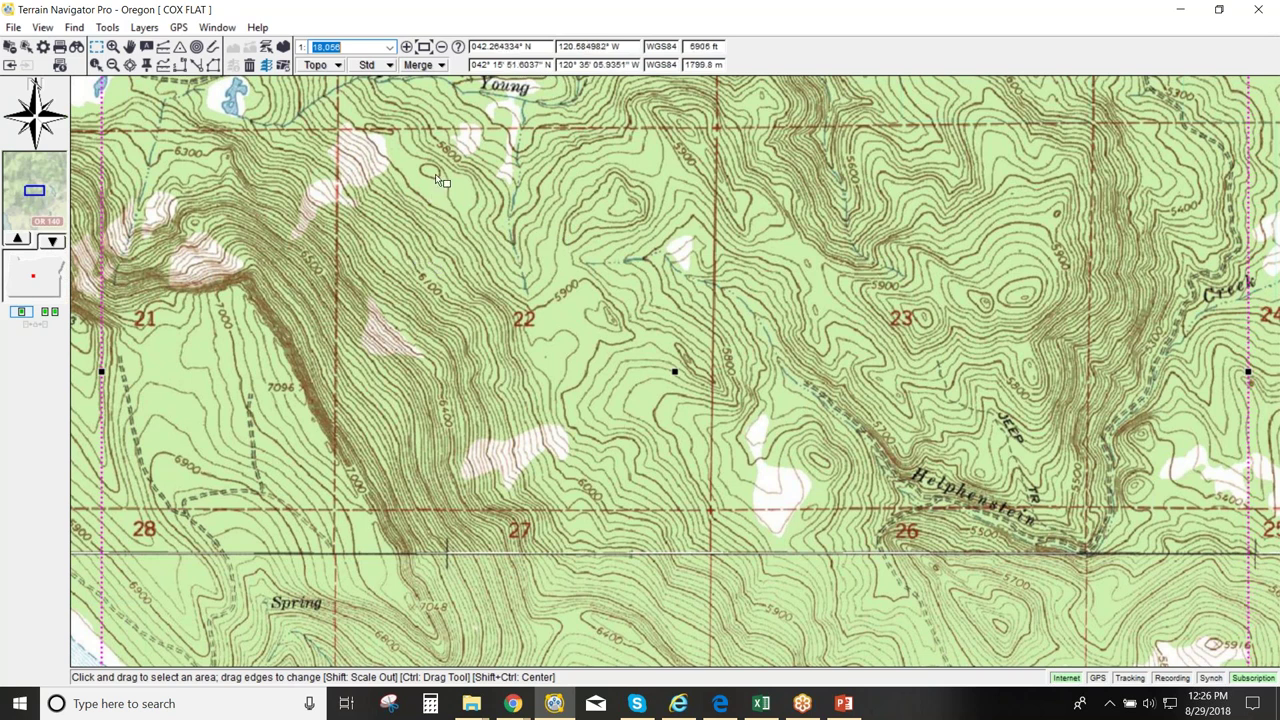
Select the current quad sheet, scale out to 1:72,224, pan north, then zoom back to 1:18,056.
right_click(459, 205)
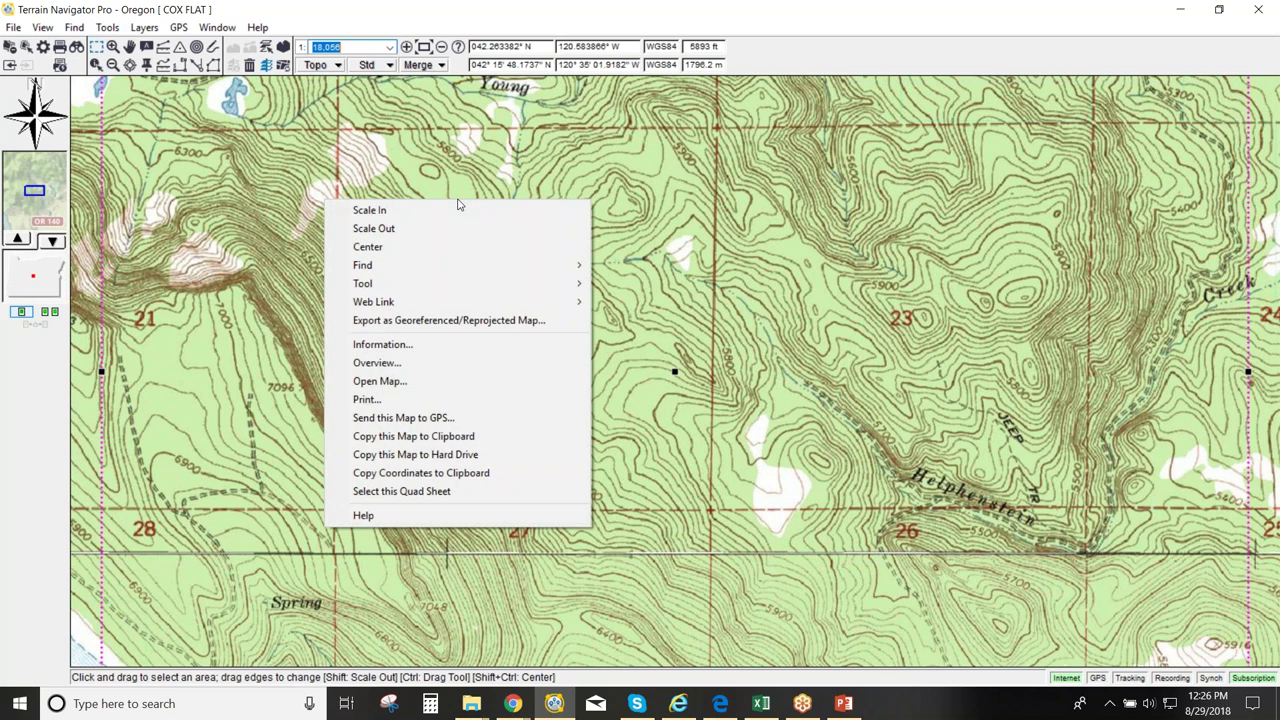
click(512, 494)
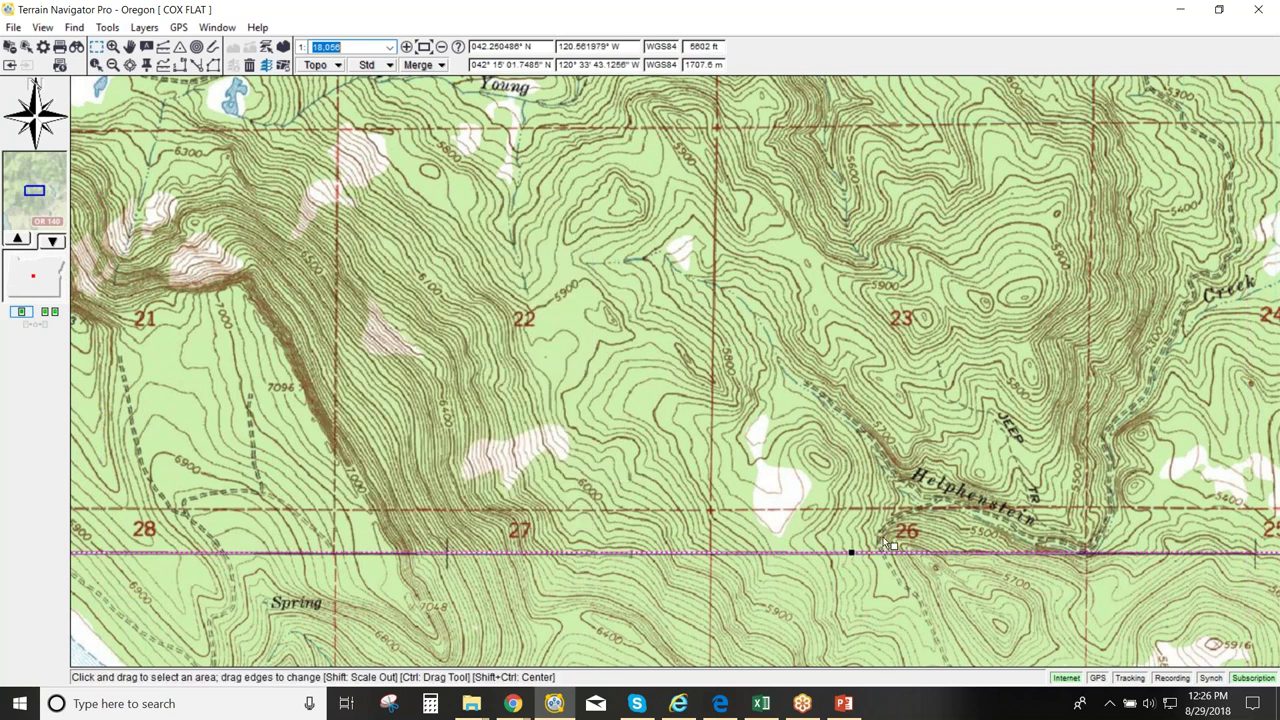
click(441, 48)
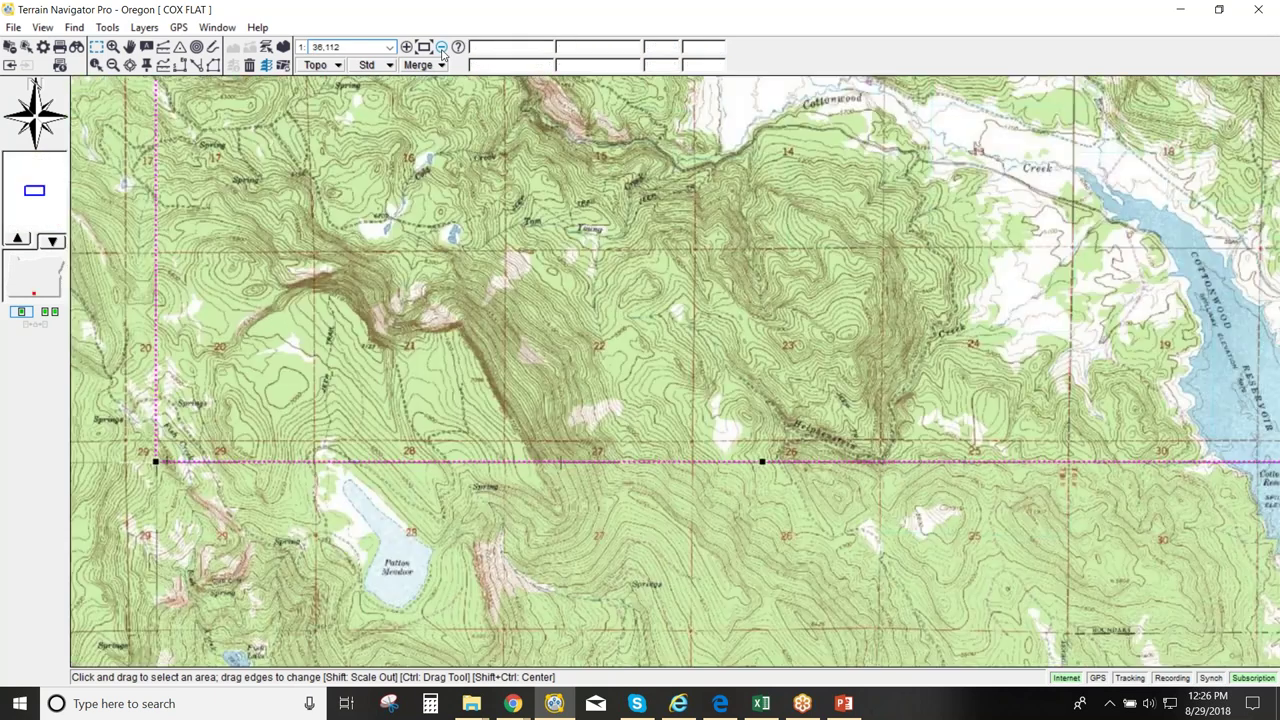
click(441, 48)
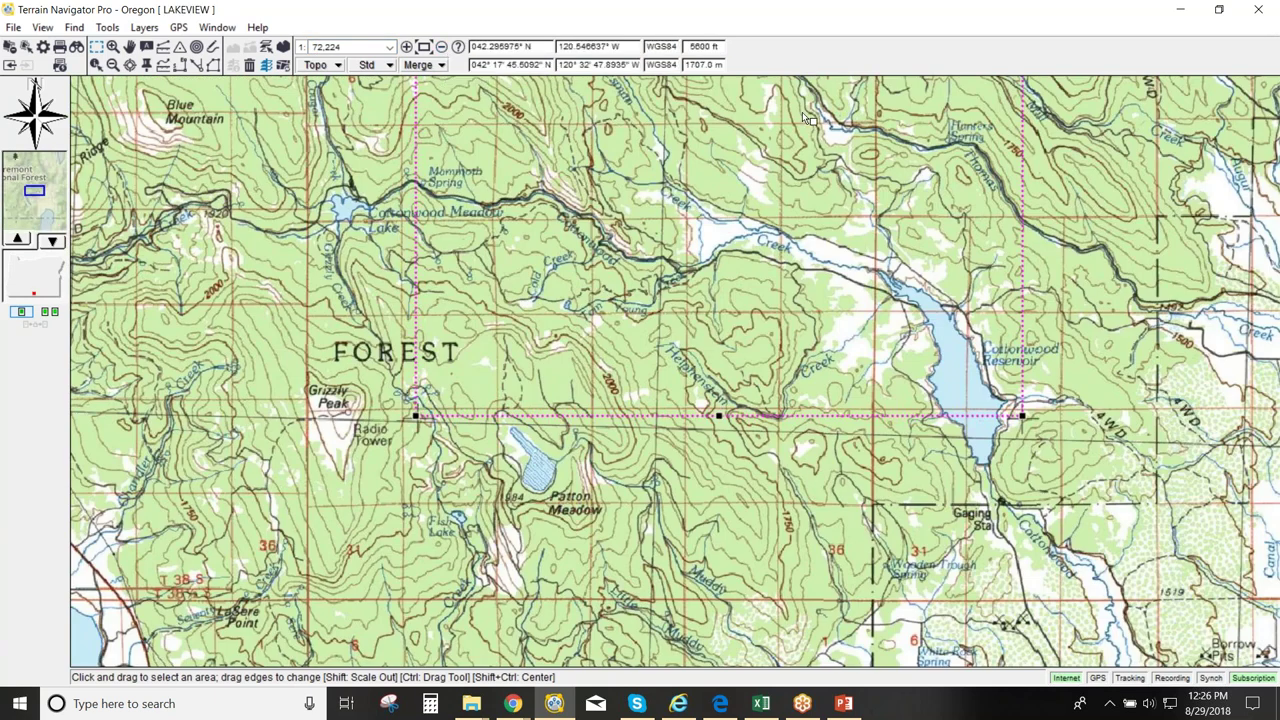
mouse_move(805, 131)
mouse_down()
mouse_move(832, 537)
mouse_move(775, 322)
mouse_up()
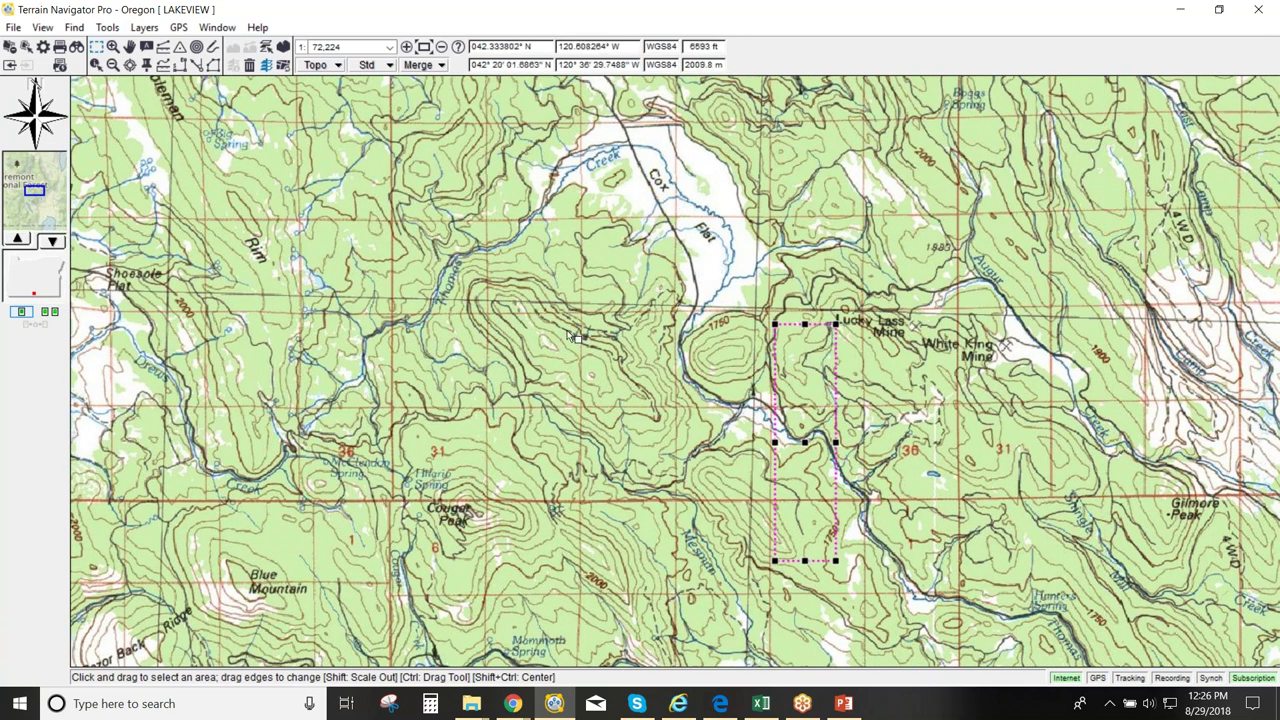
click(407, 48)
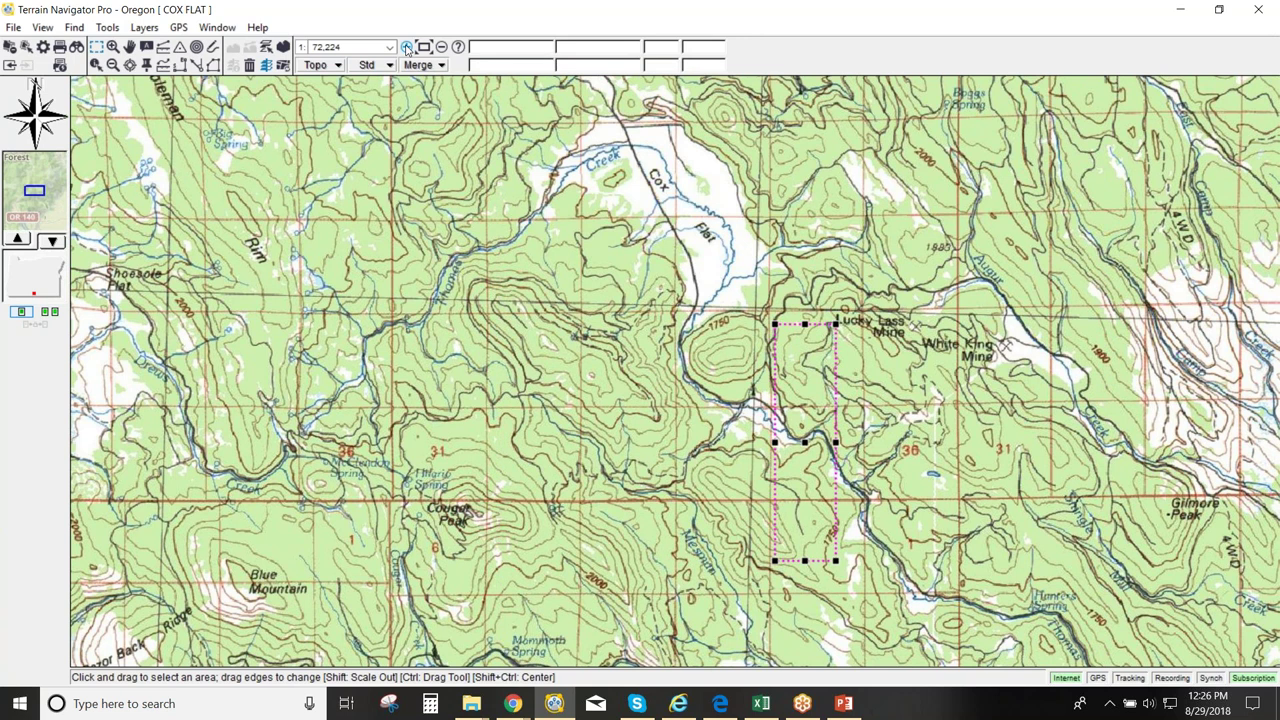
click(407, 48)
click(407, 48)
Clear the quad sheet selection and show the Street Map at 1:72,224 around the rectangle.
right_click(810, 366)
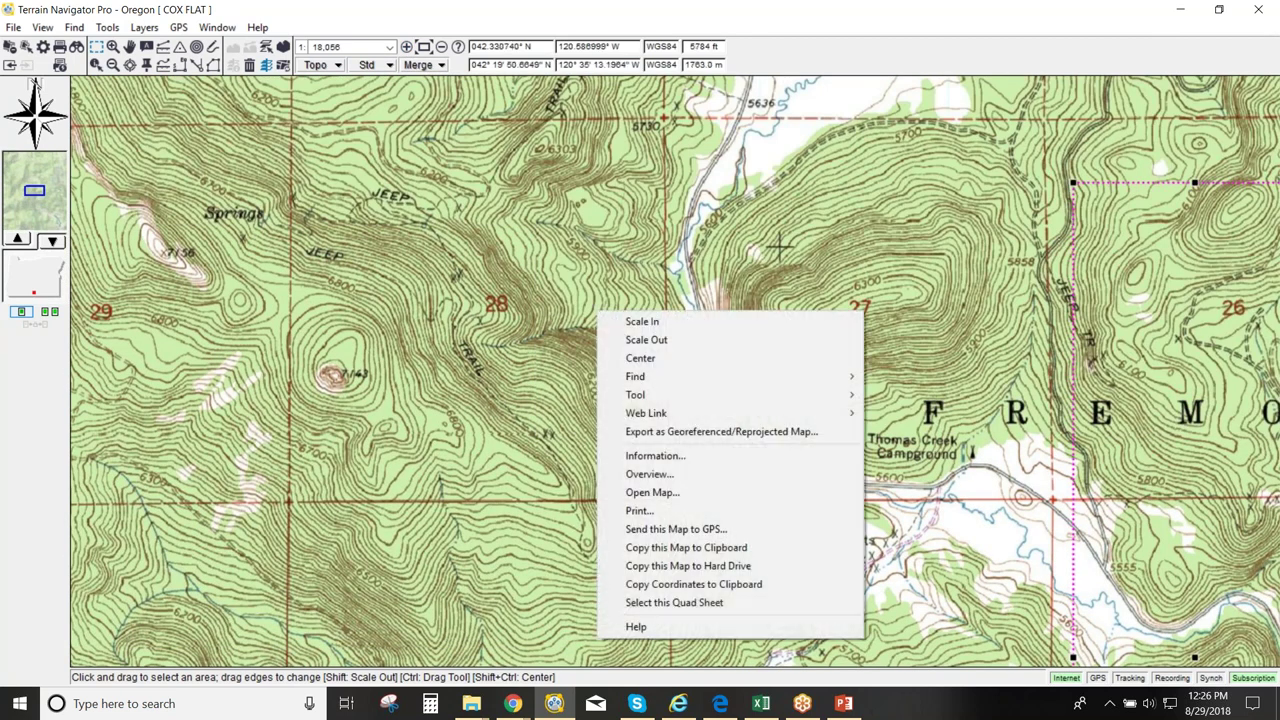
click(772, 598)
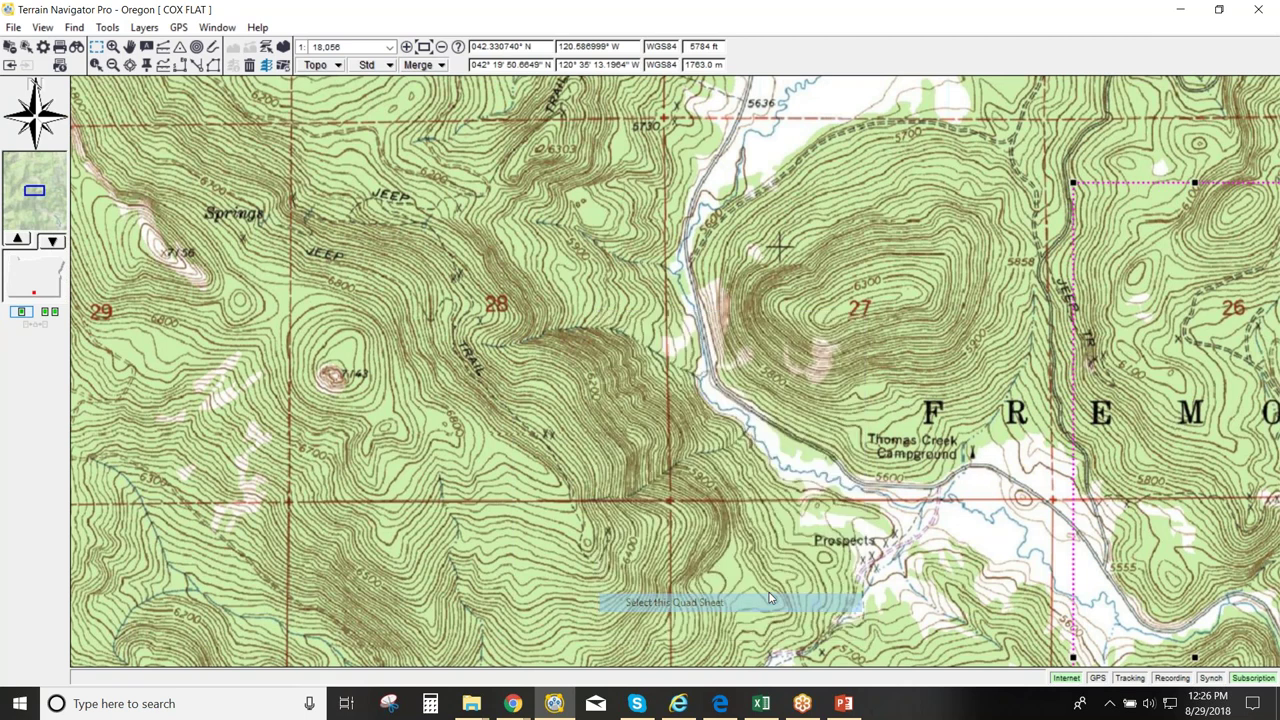
click(441, 47)
click(441, 47)
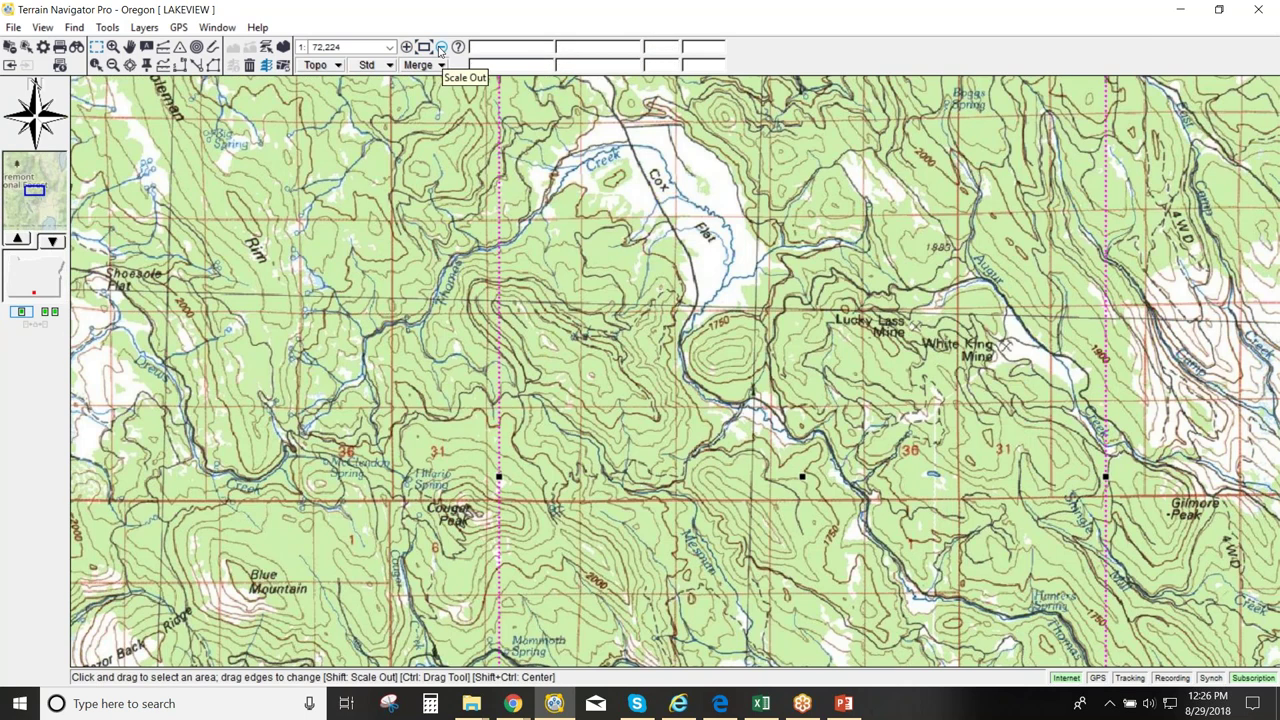
drag(460, 114, 481, 238)
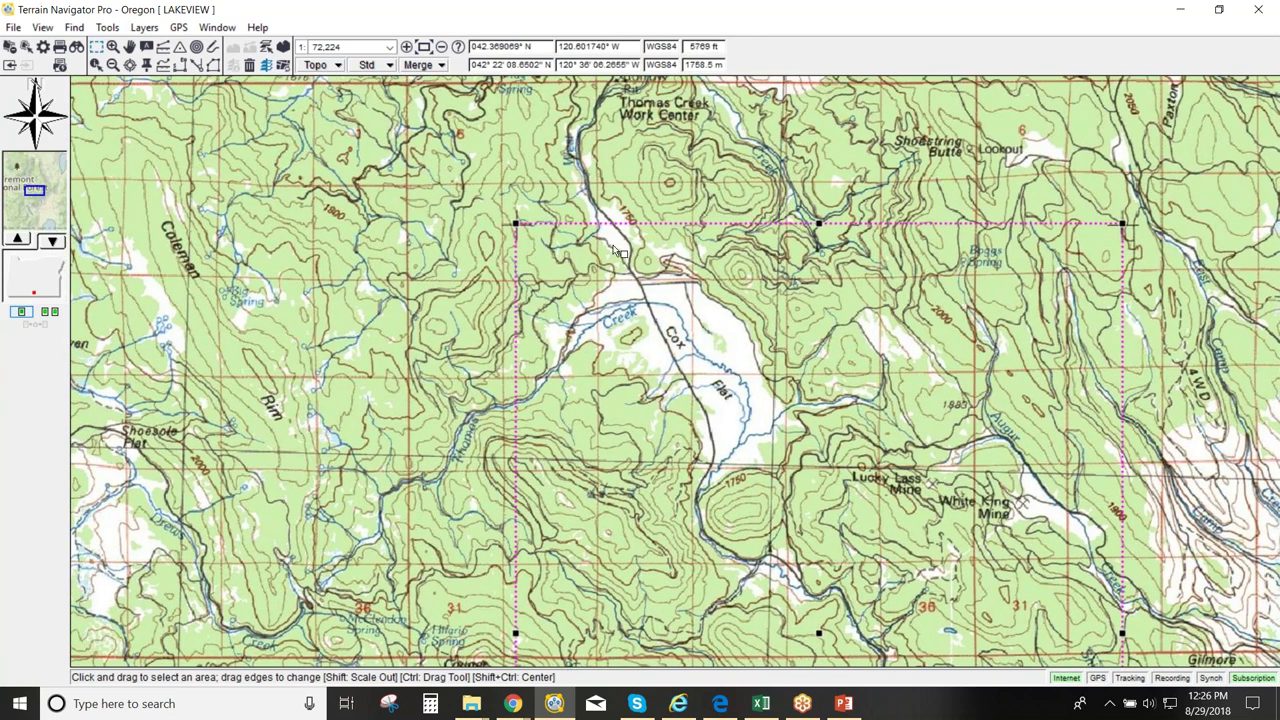
click(337, 67)
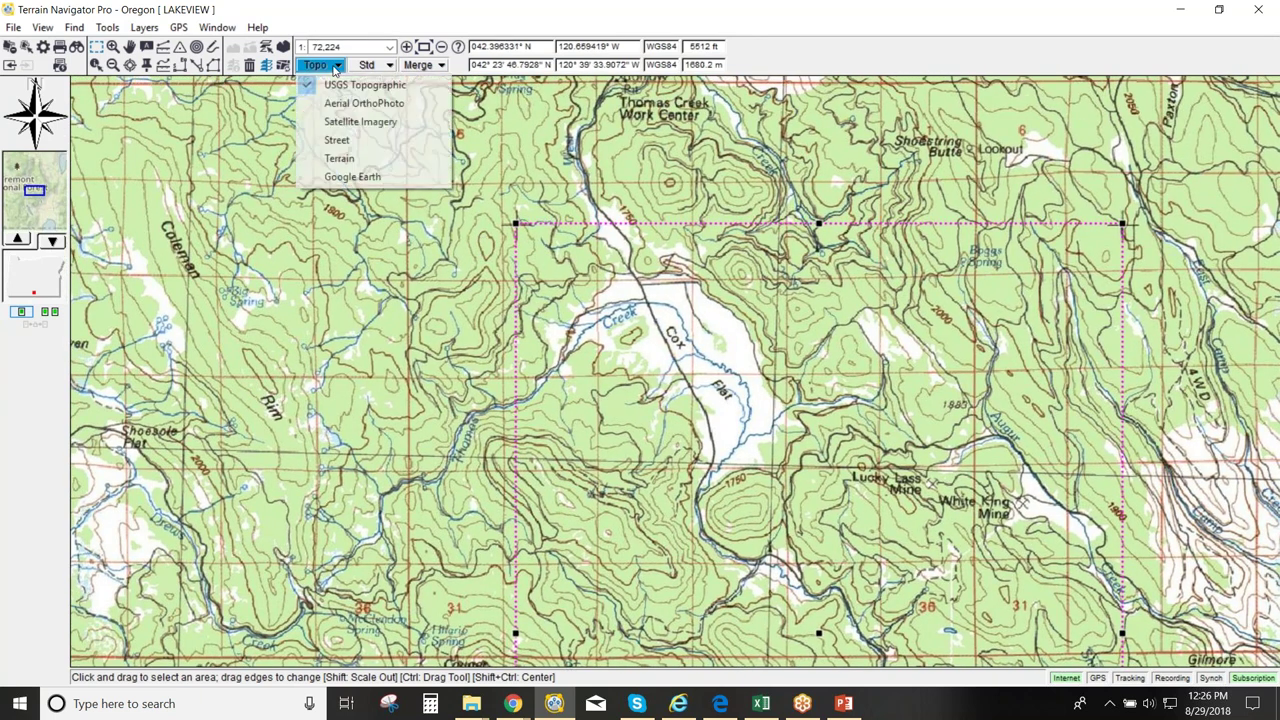
click(373, 145)
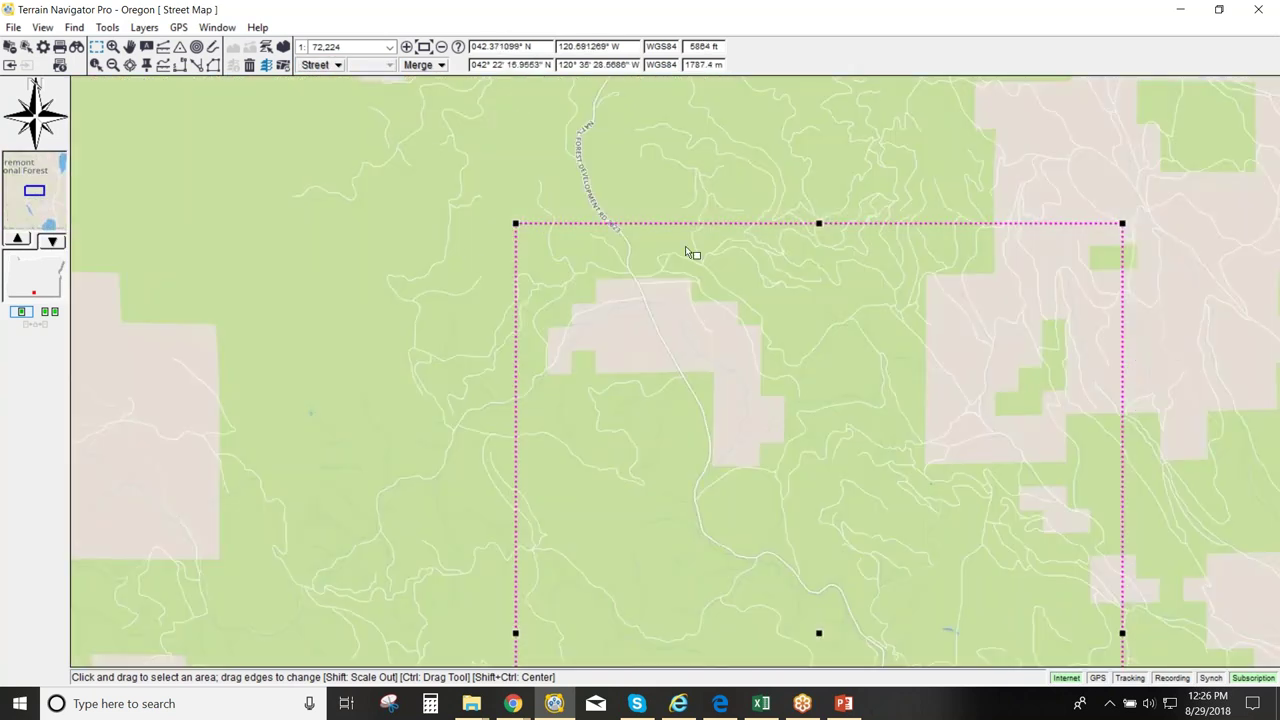
Save the selected area as a MapPack named 'Street Map' and close the MapPack manager.
right_click(527, 228)
mouse_move(700, 365)
click(890, 366)
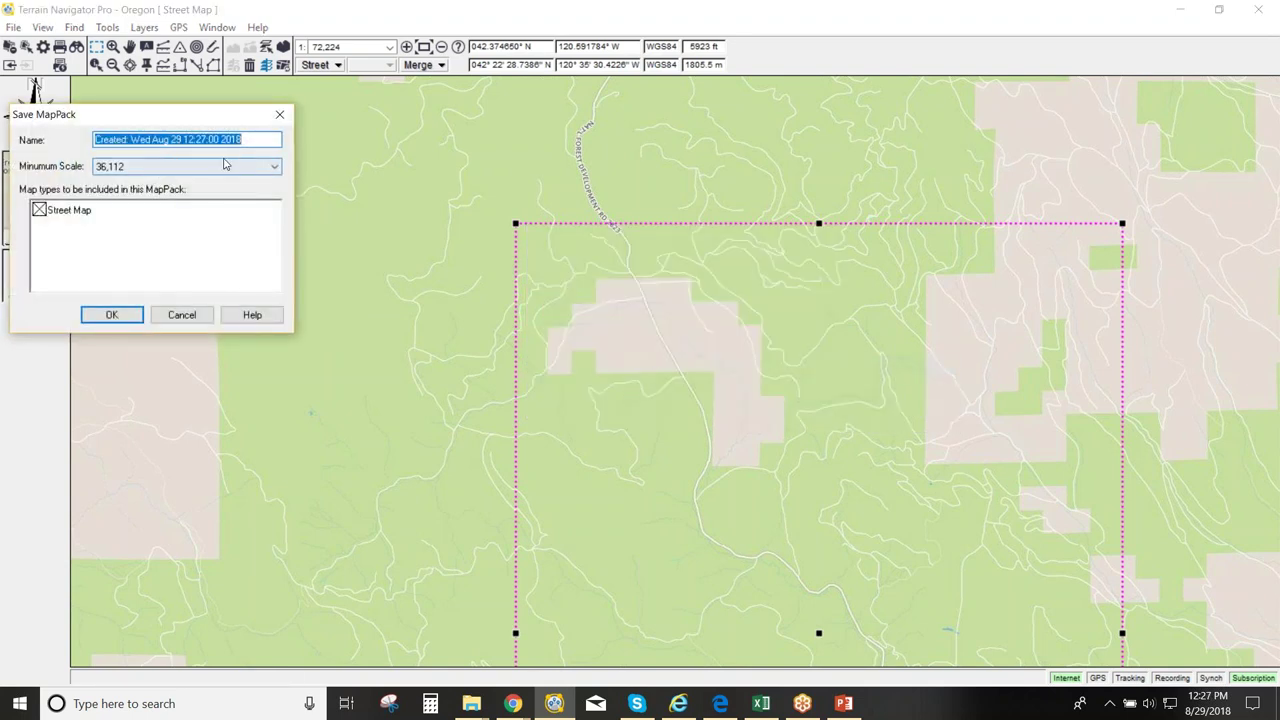
text(Street Map)
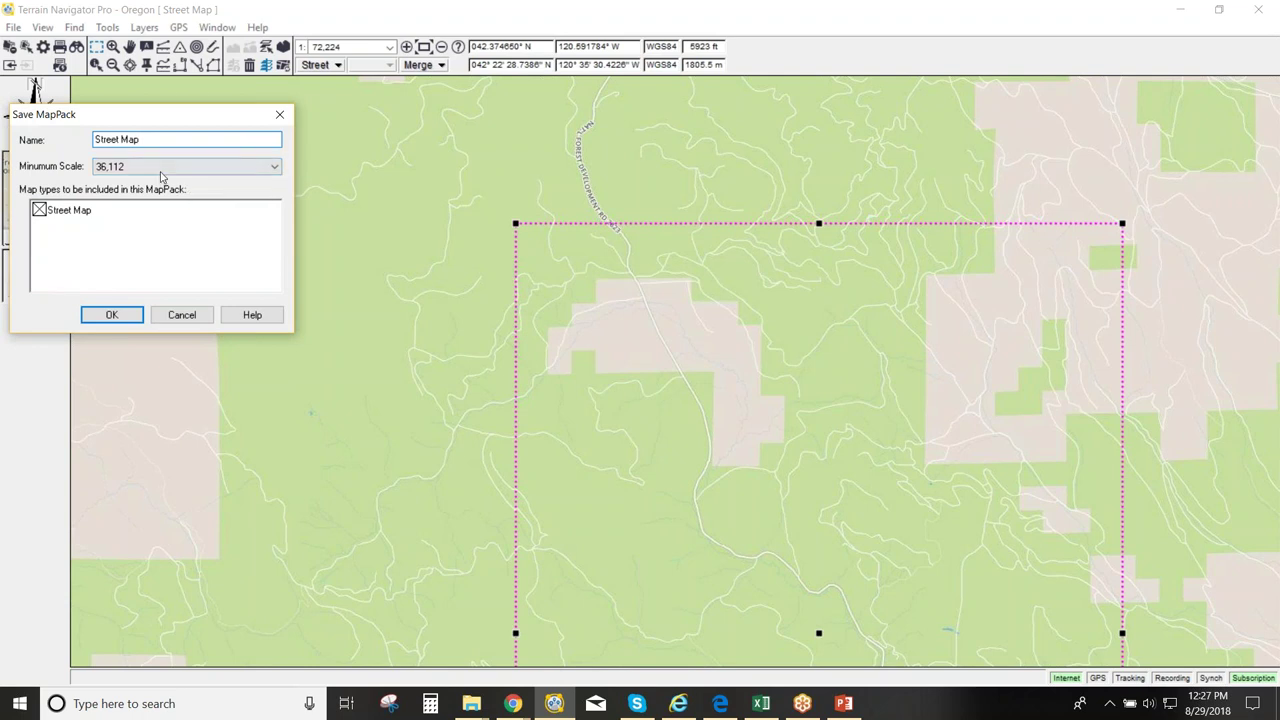
click(104, 314)
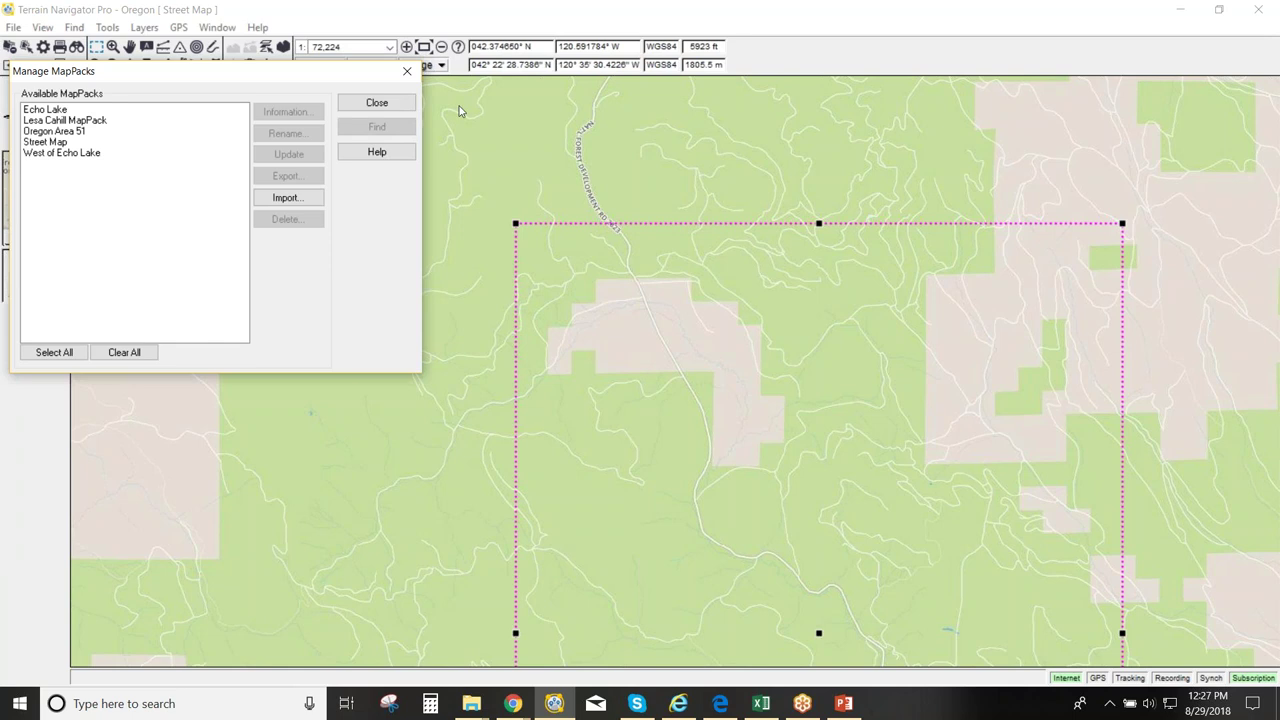
click(390, 105)
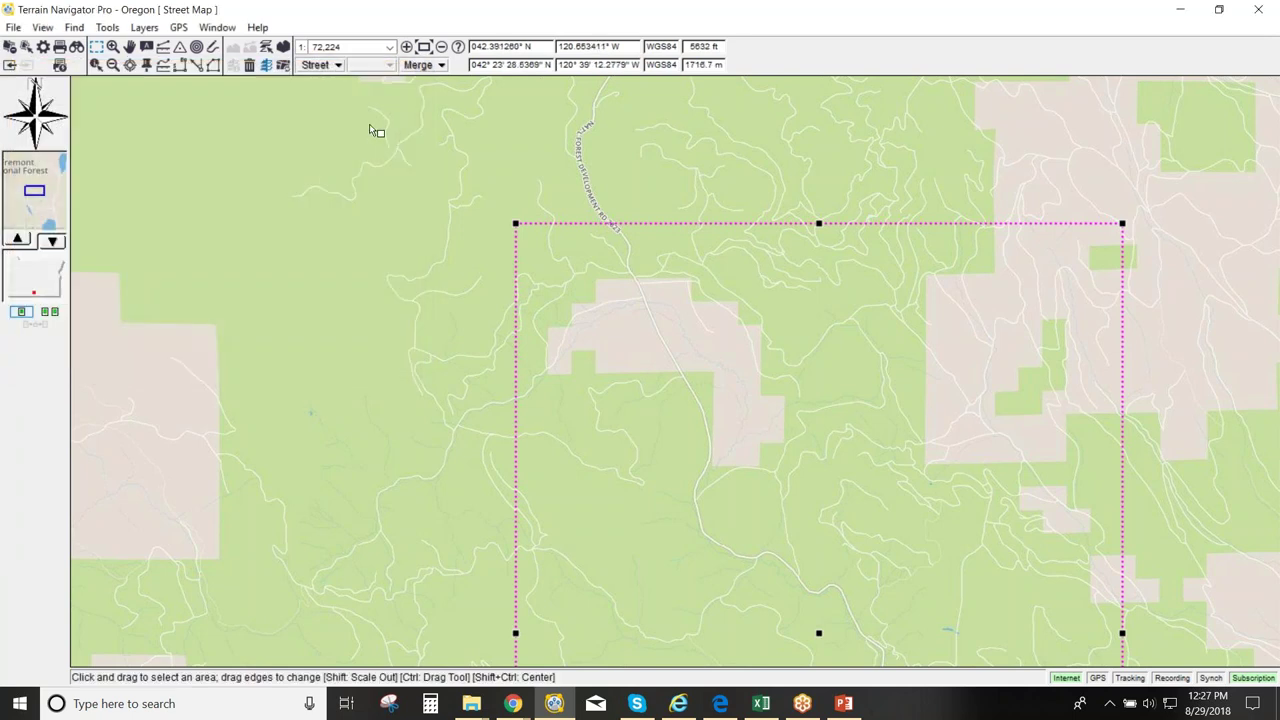
click(43, 47)
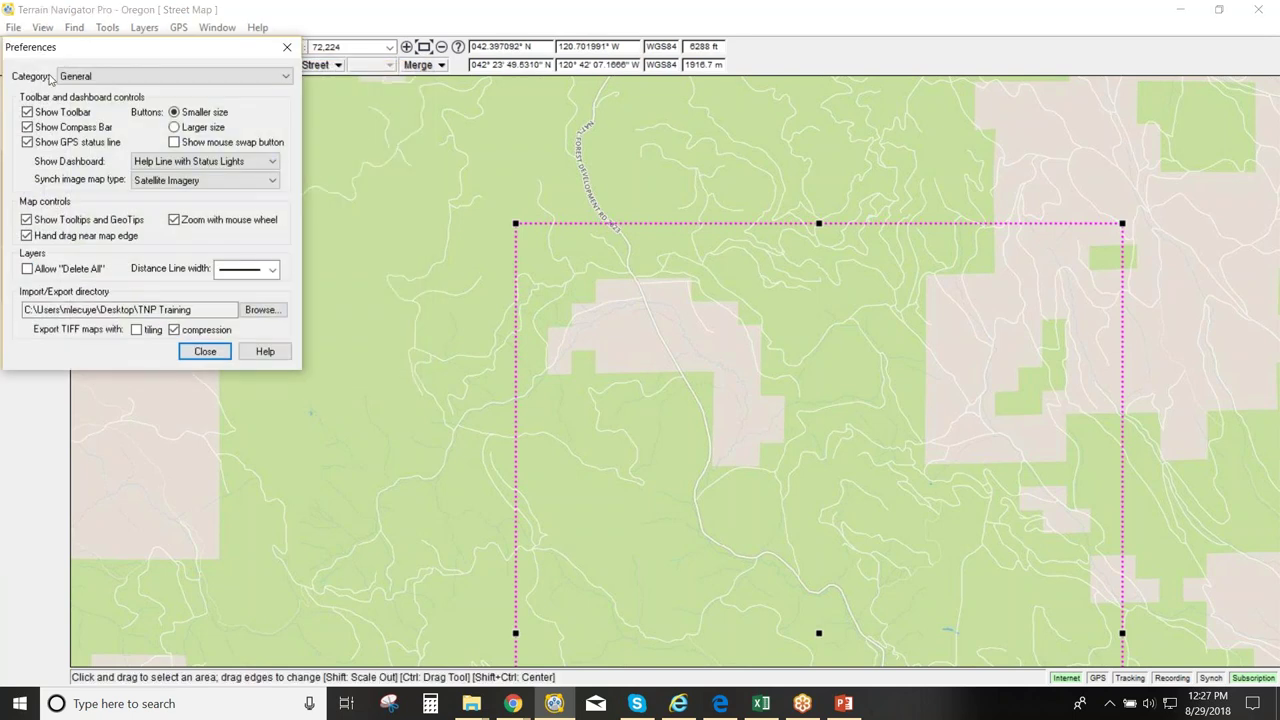
click(72, 78)
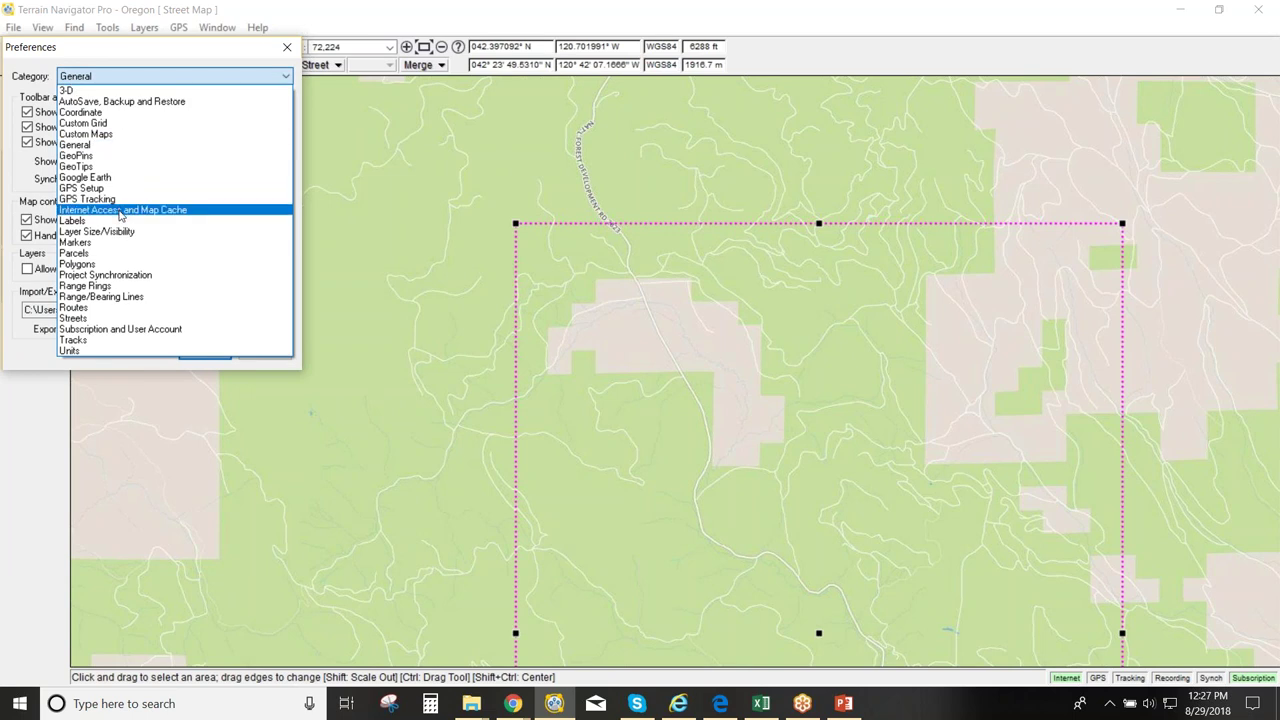
click(280, 76)
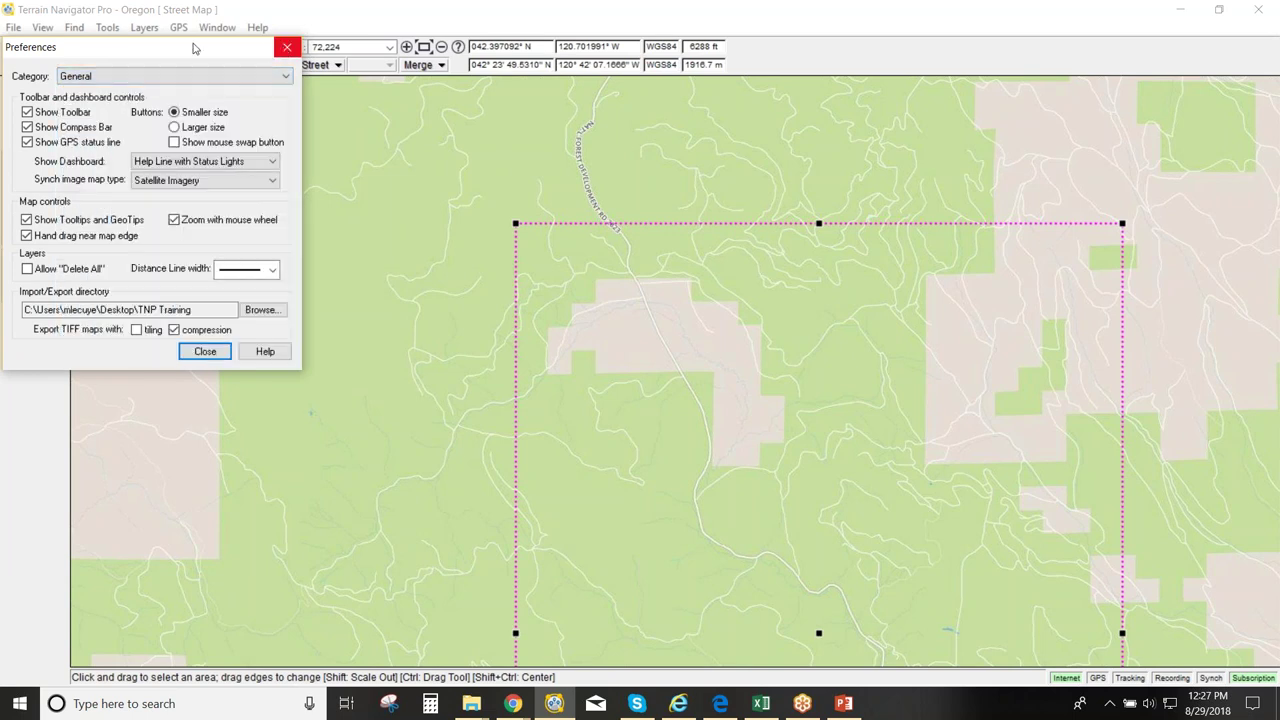
click(286, 48)
click(13, 28)
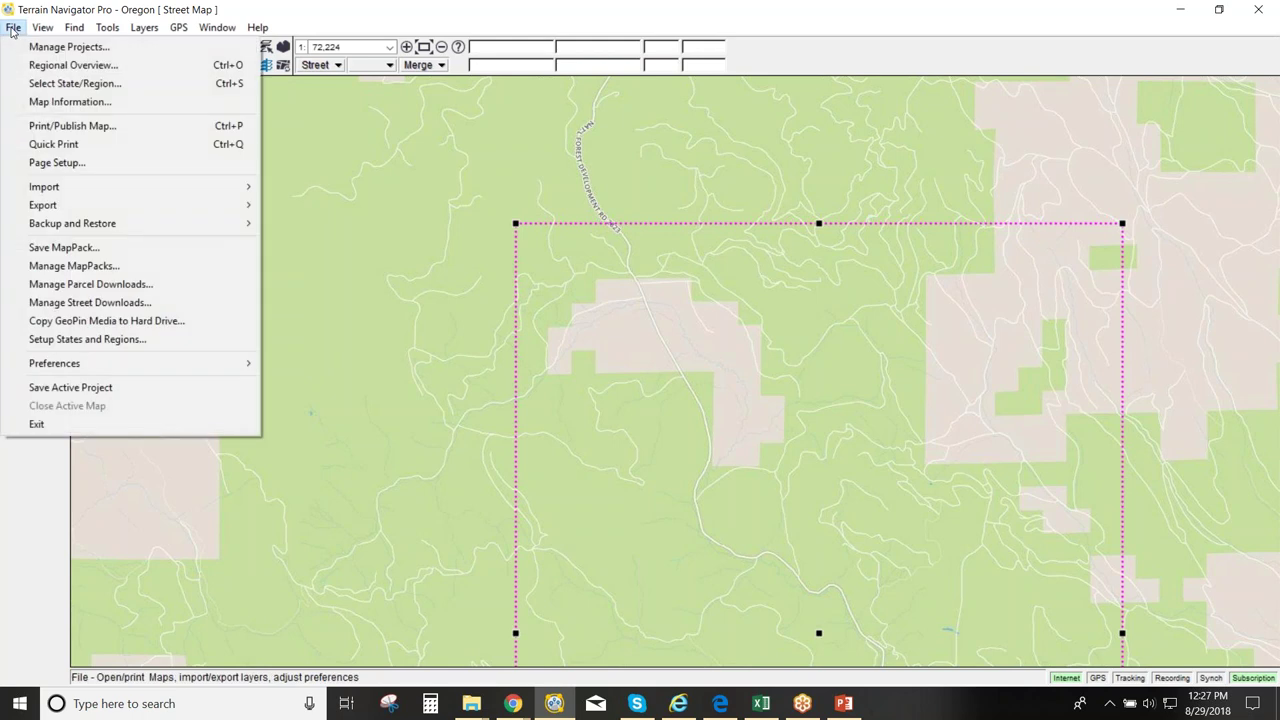
mouse_move(95, 366)
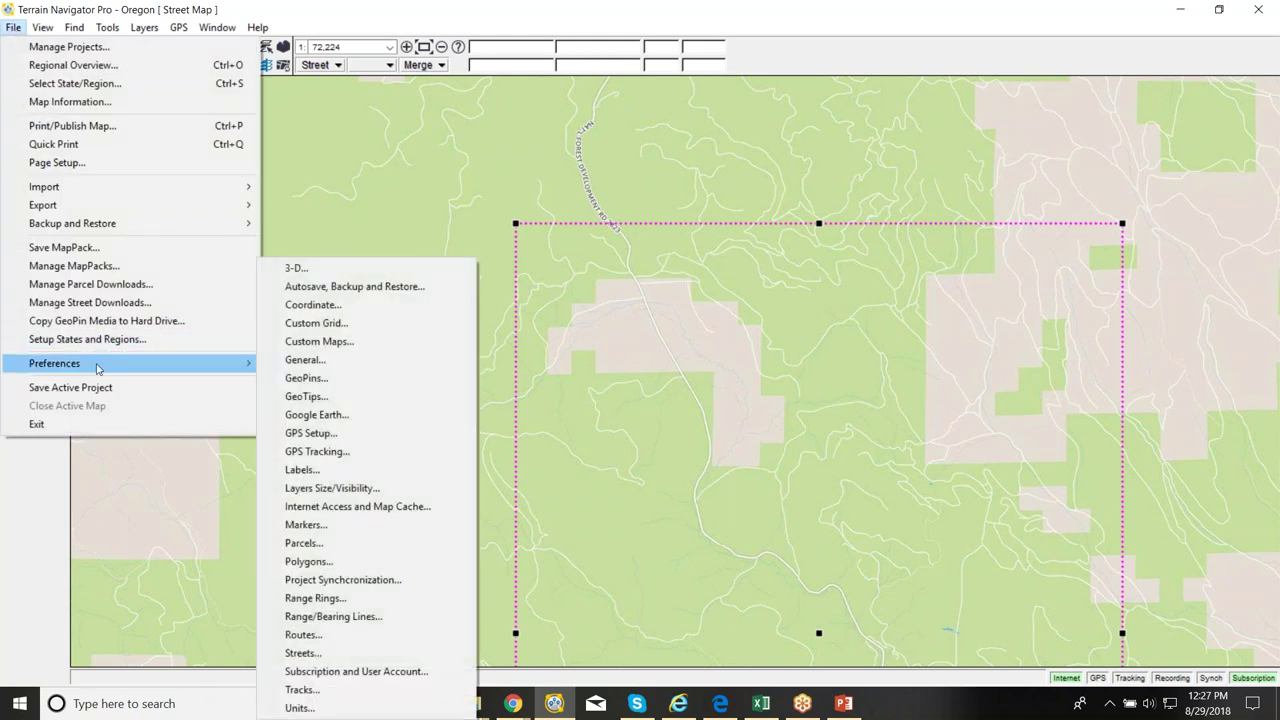
click(426, 507)
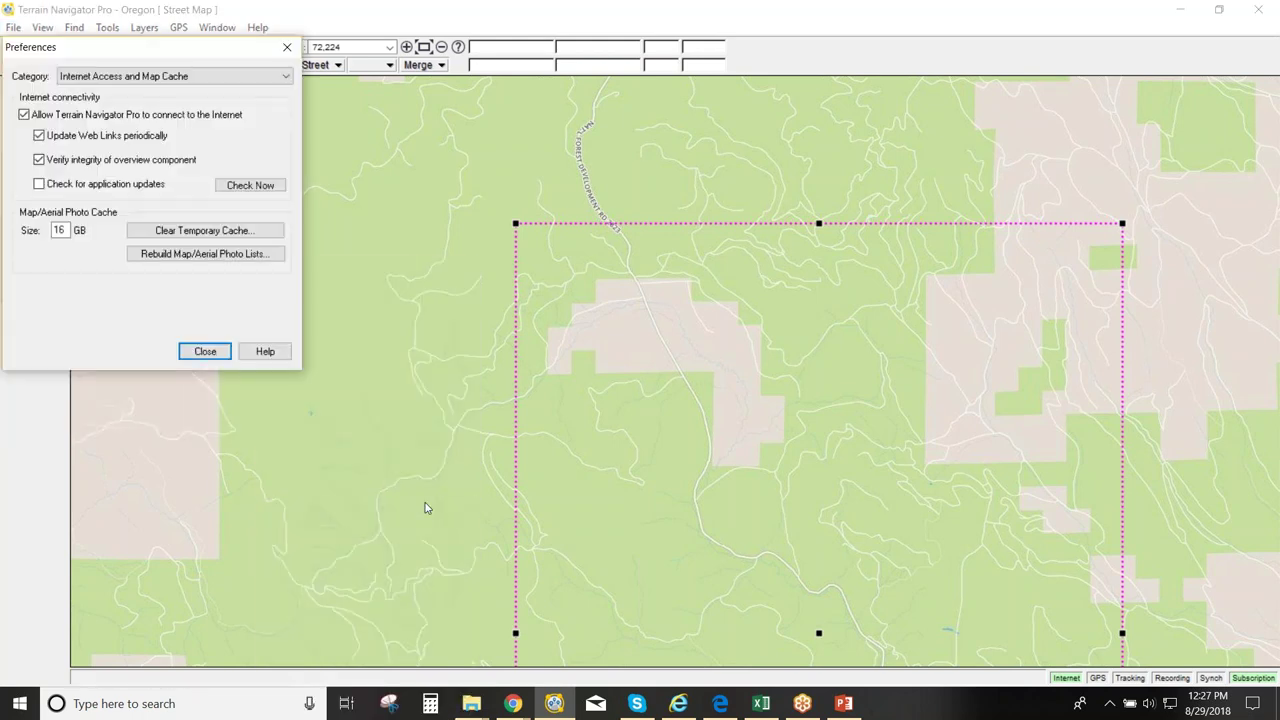
click(90, 118)
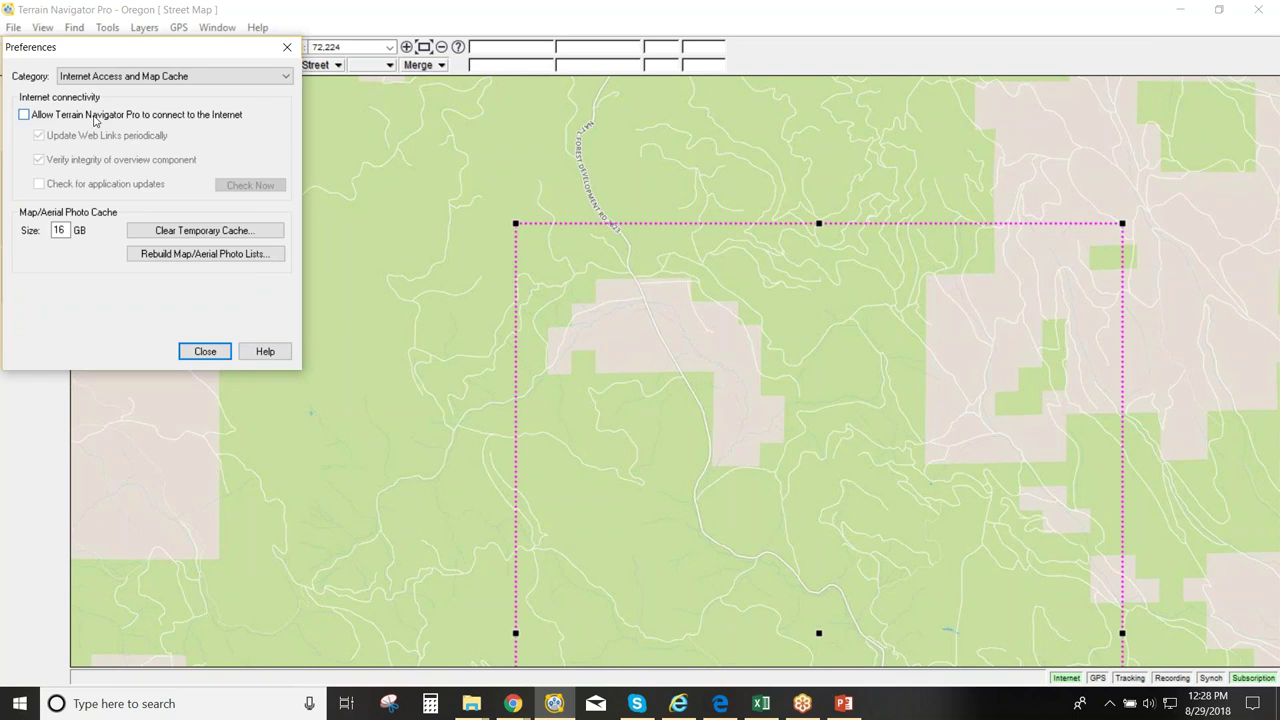
click(95, 118)
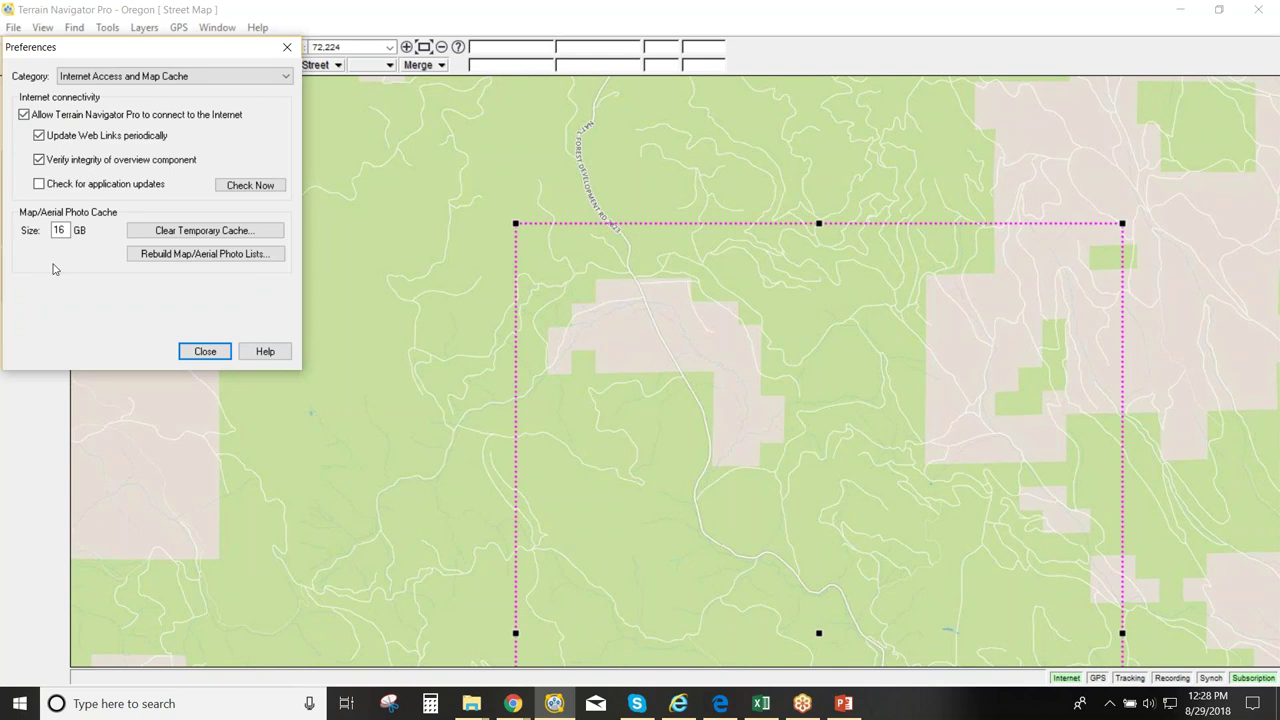
click(205, 352)
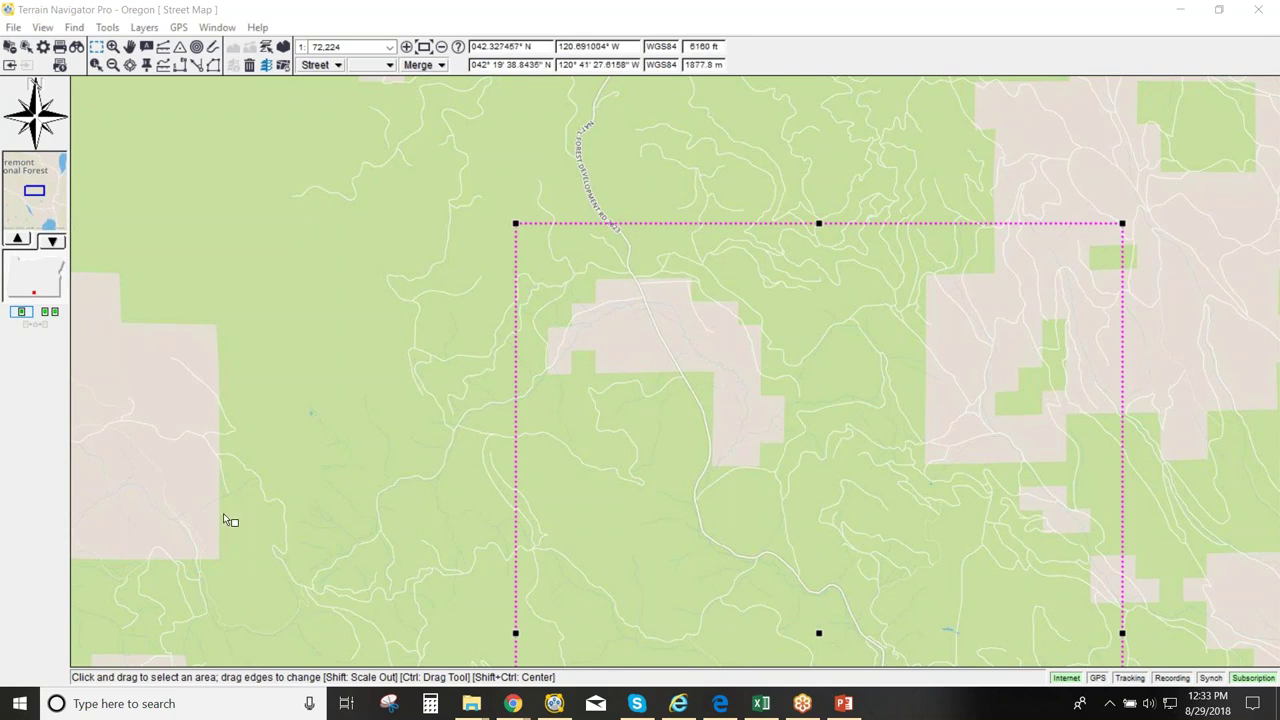
Set the map scale to 1:24,000, then settle on 1:18,056 from the preset list.
click(390, 47)
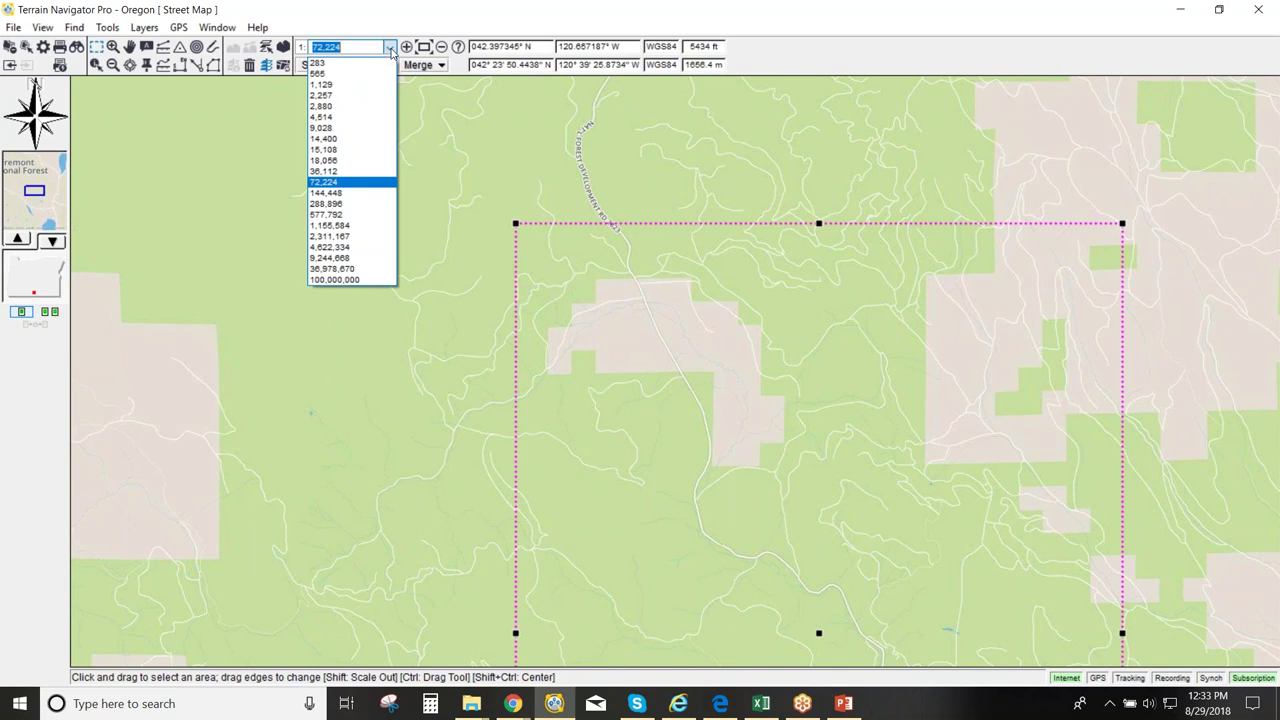
text(24000)
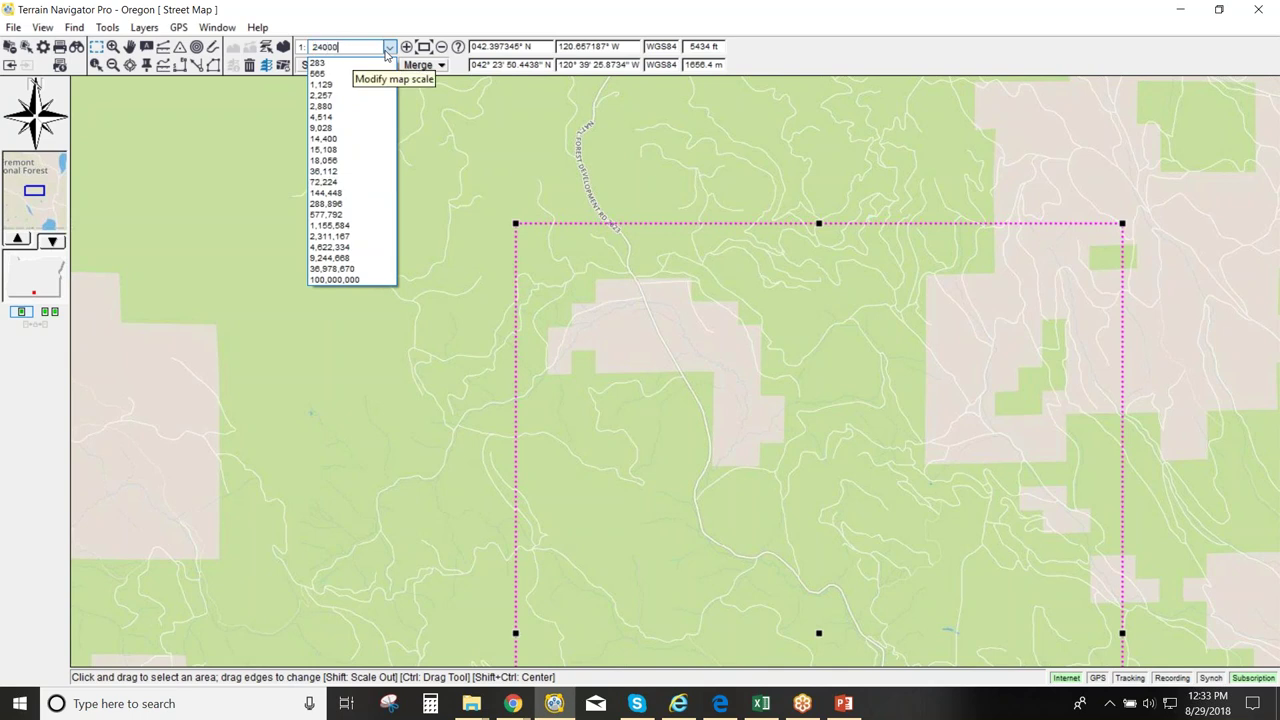
key(Return)
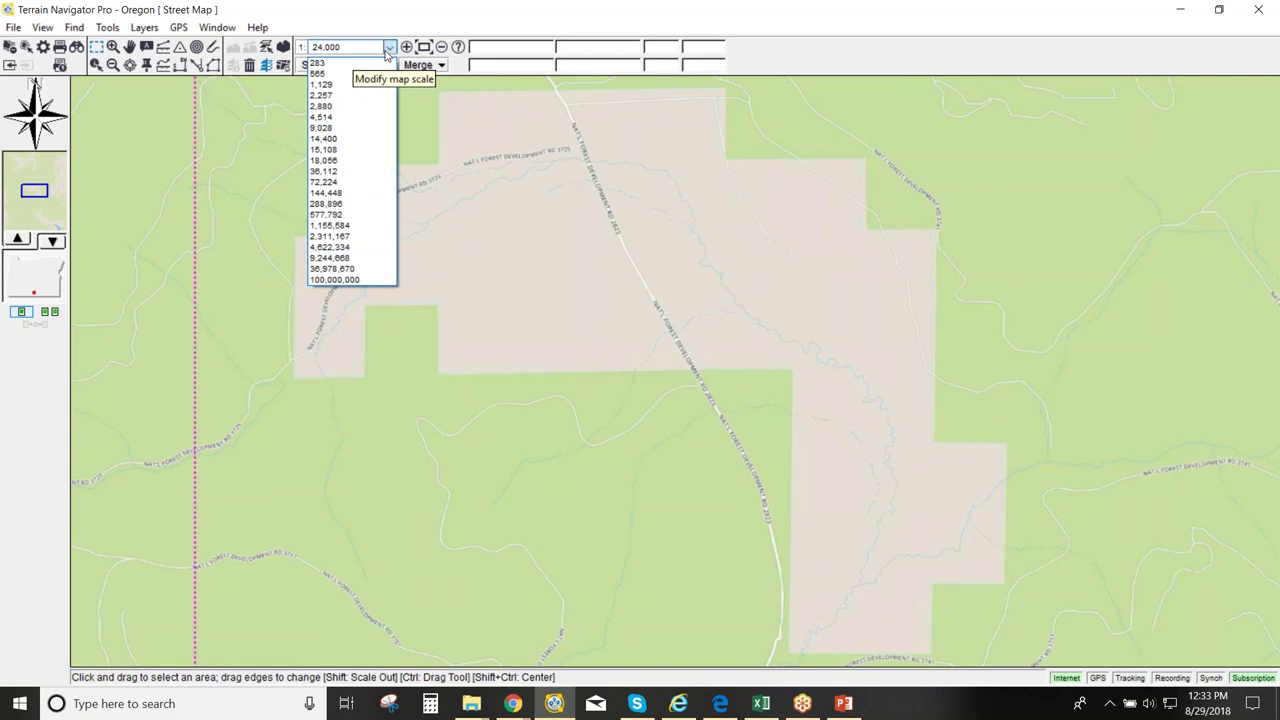
click(365, 51)
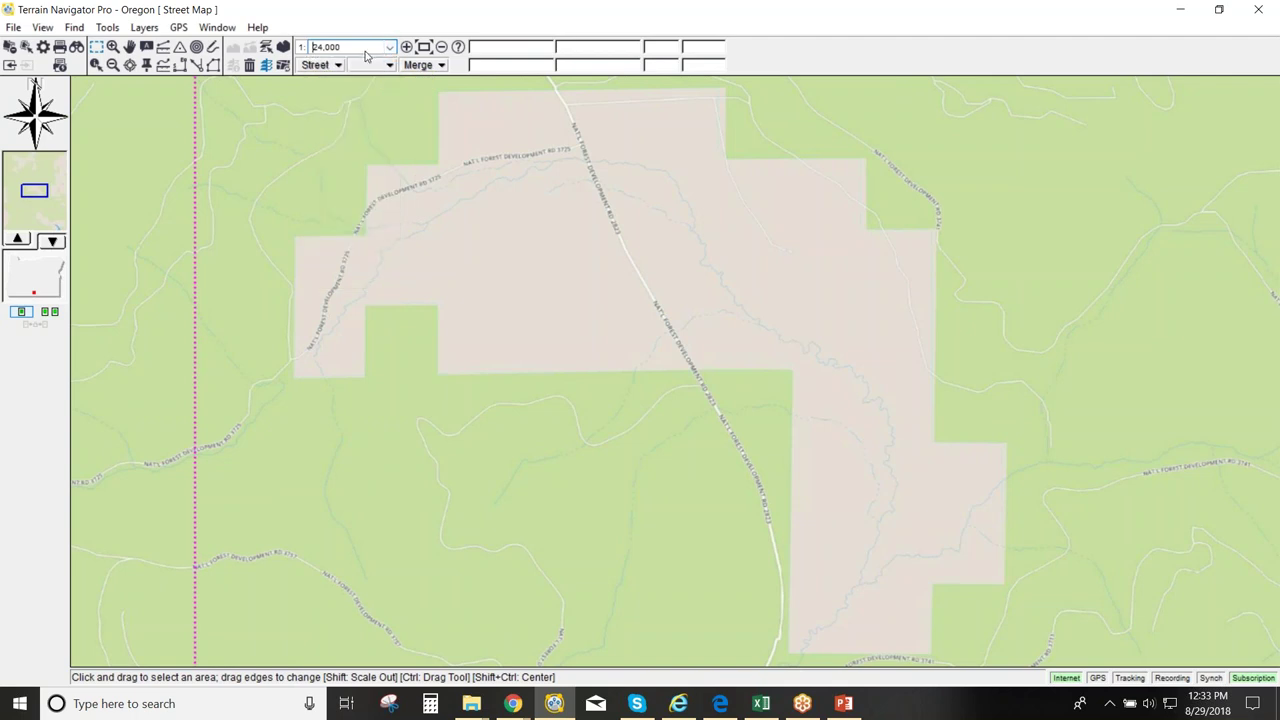
key(BackSpace)
key(BackSpace)
text(20)
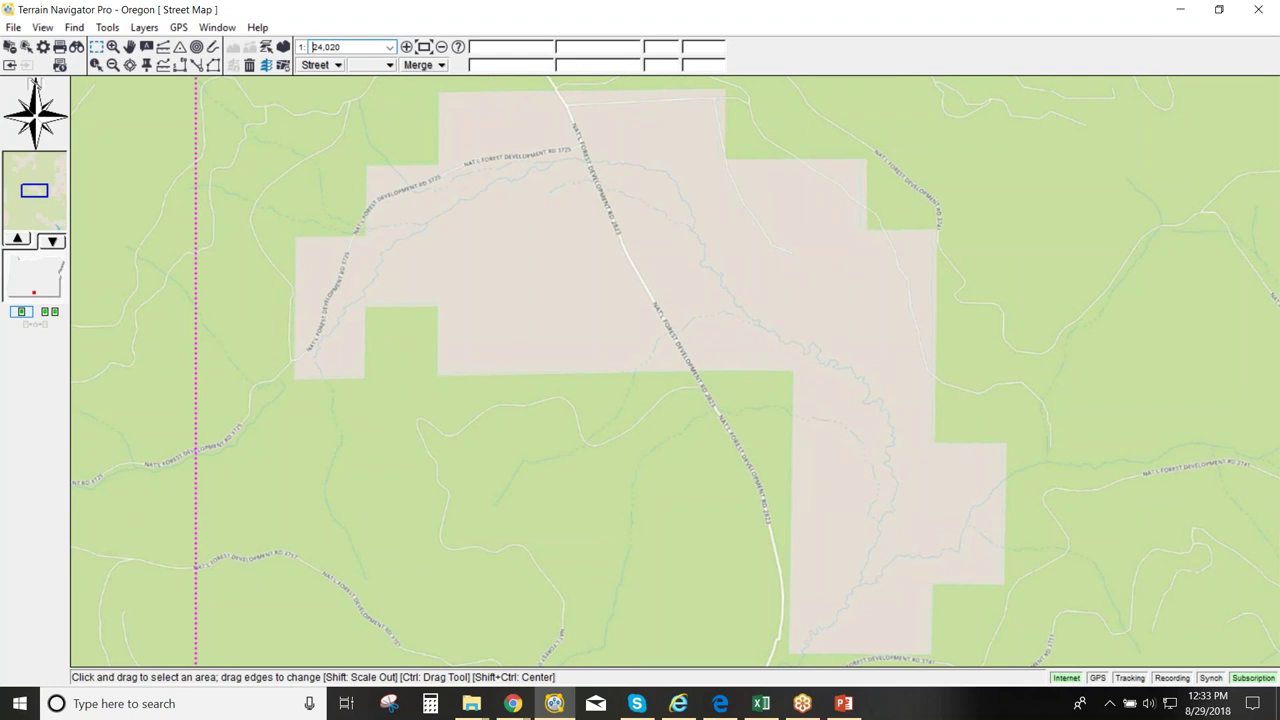
click(390, 47)
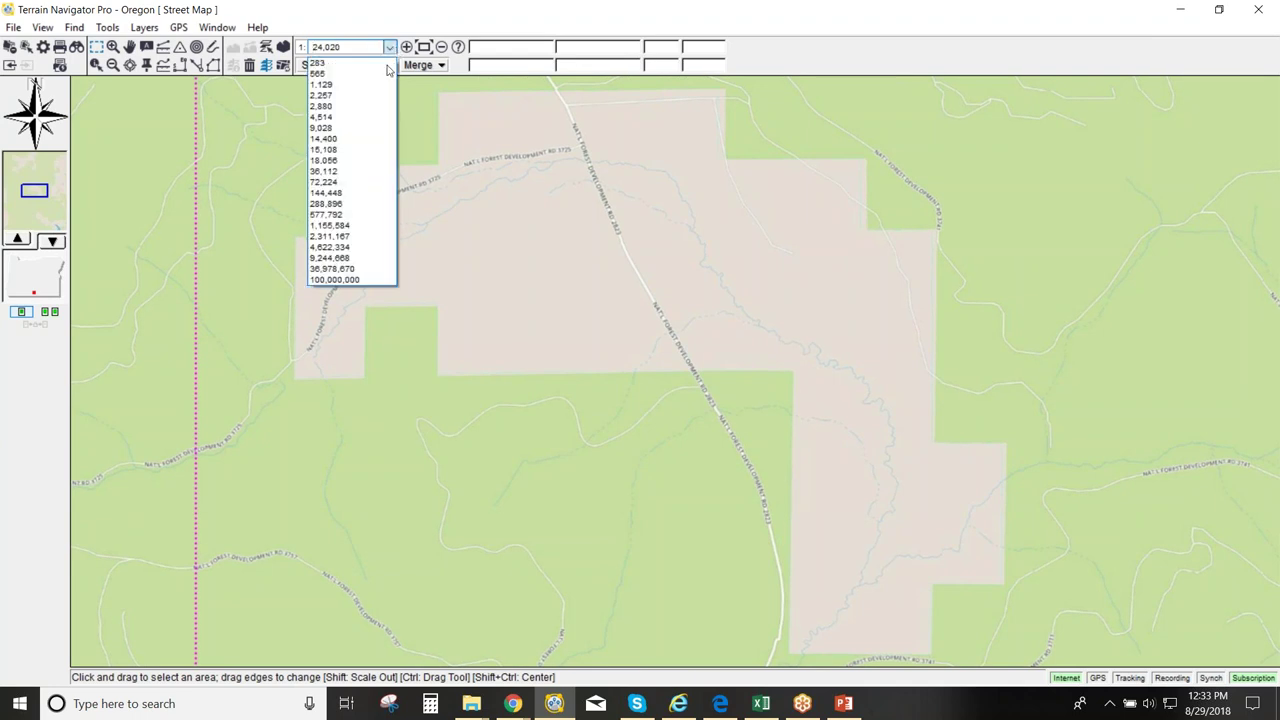
click(376, 160)
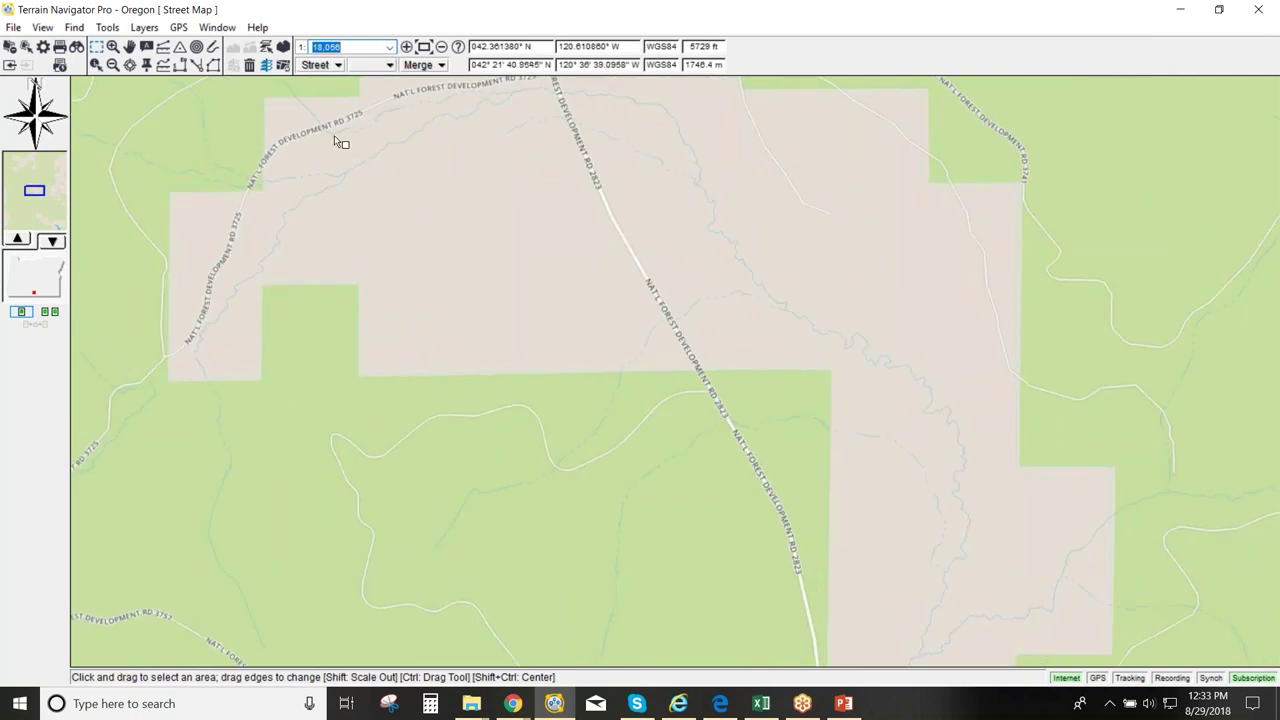
mouse_move(335, 138)
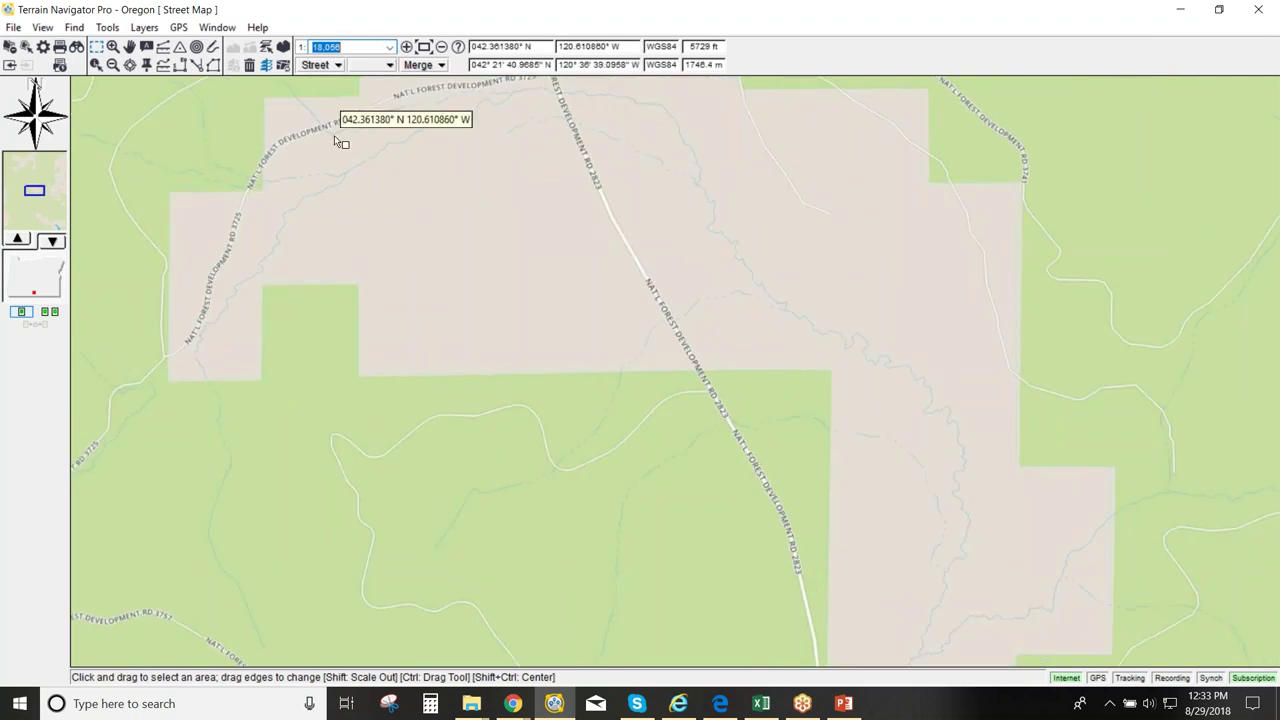
Pan the street map down and right, and change the scale to 18,050.
click(129, 47)
drag(381, 157, 404, 233)
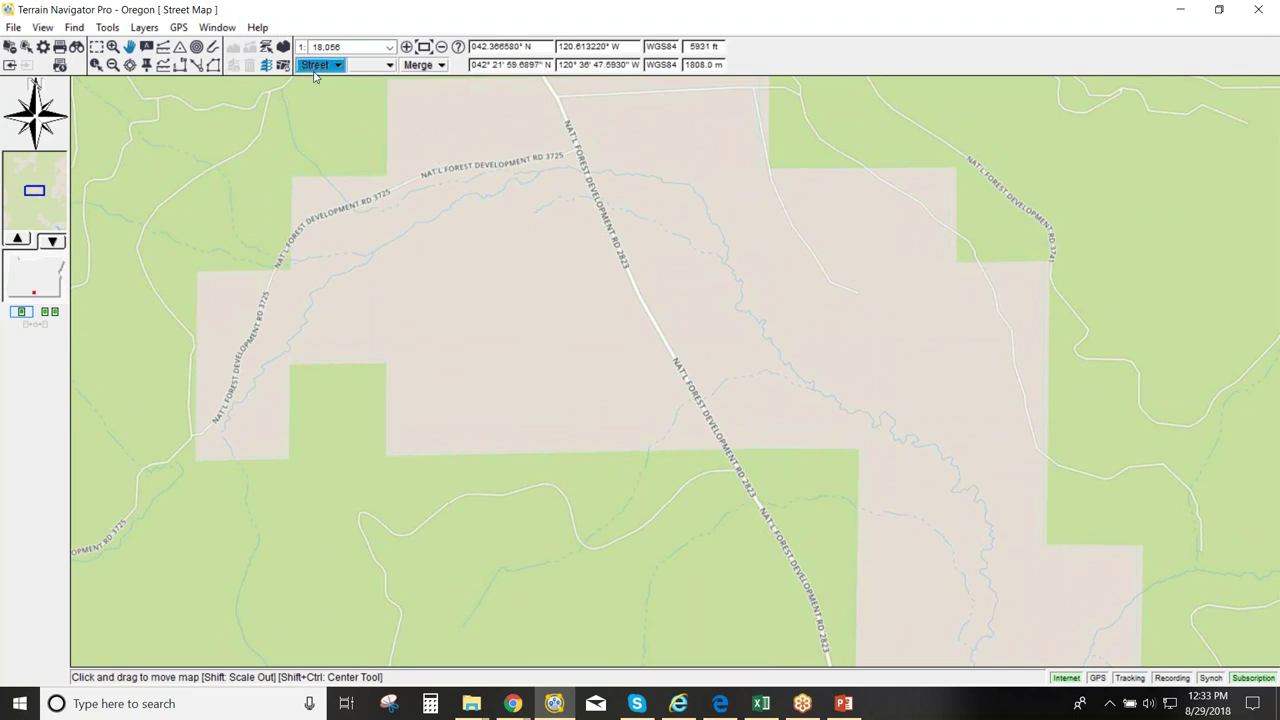
click(338, 55)
drag(338, 54, 346, 56)
text(0)
key(Return)
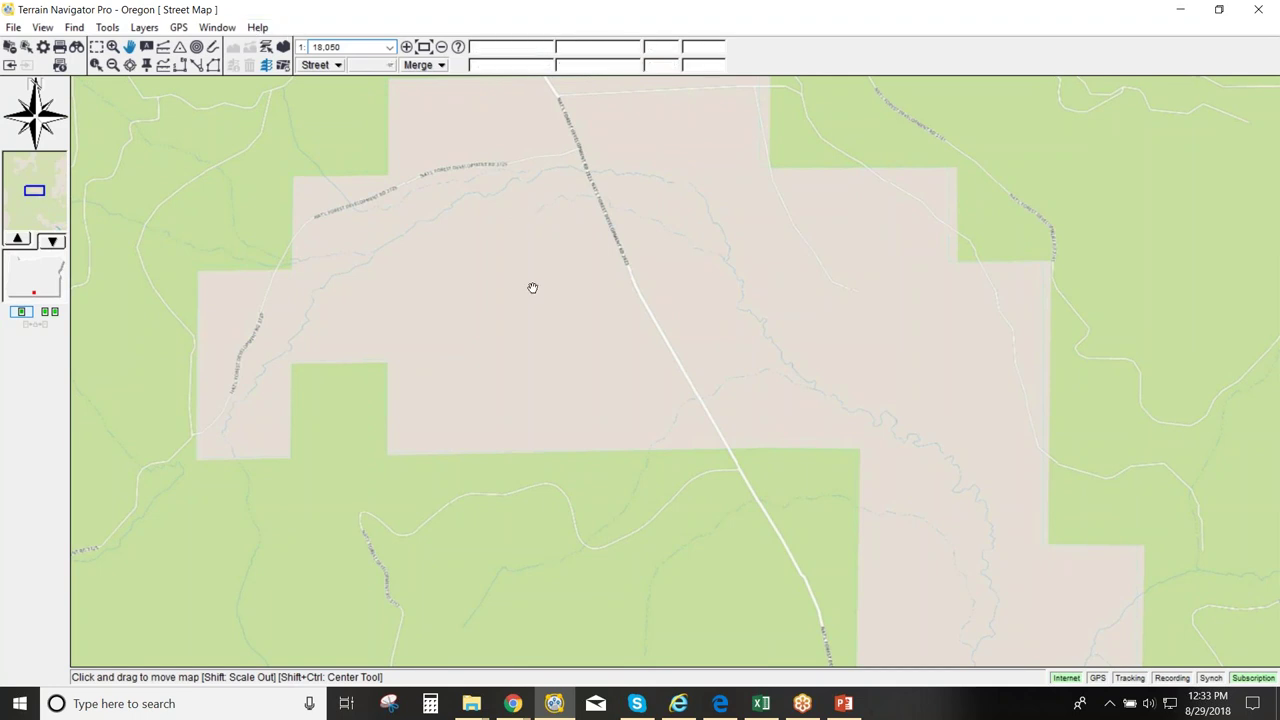
Restore the 1:18,056 scale and pan the view over the forest along Road 2823.
drag(531, 260, 537, 325)
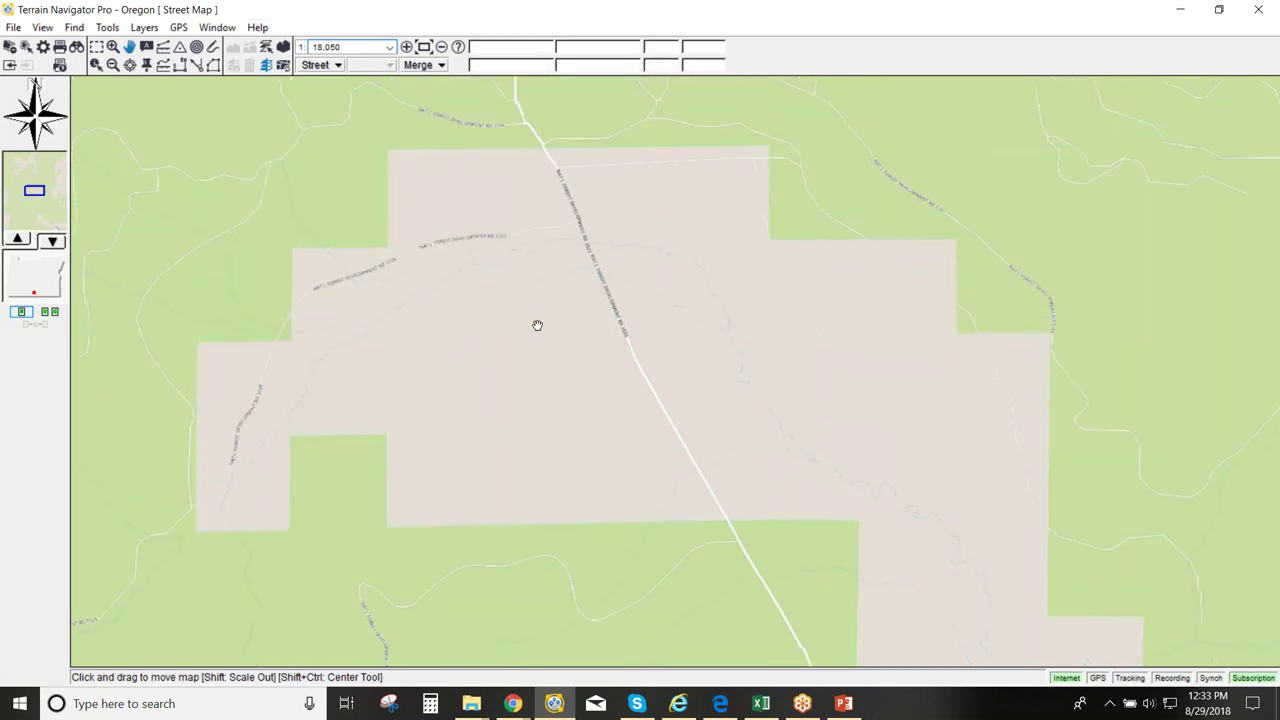
click(390, 48)
click(364, 160)
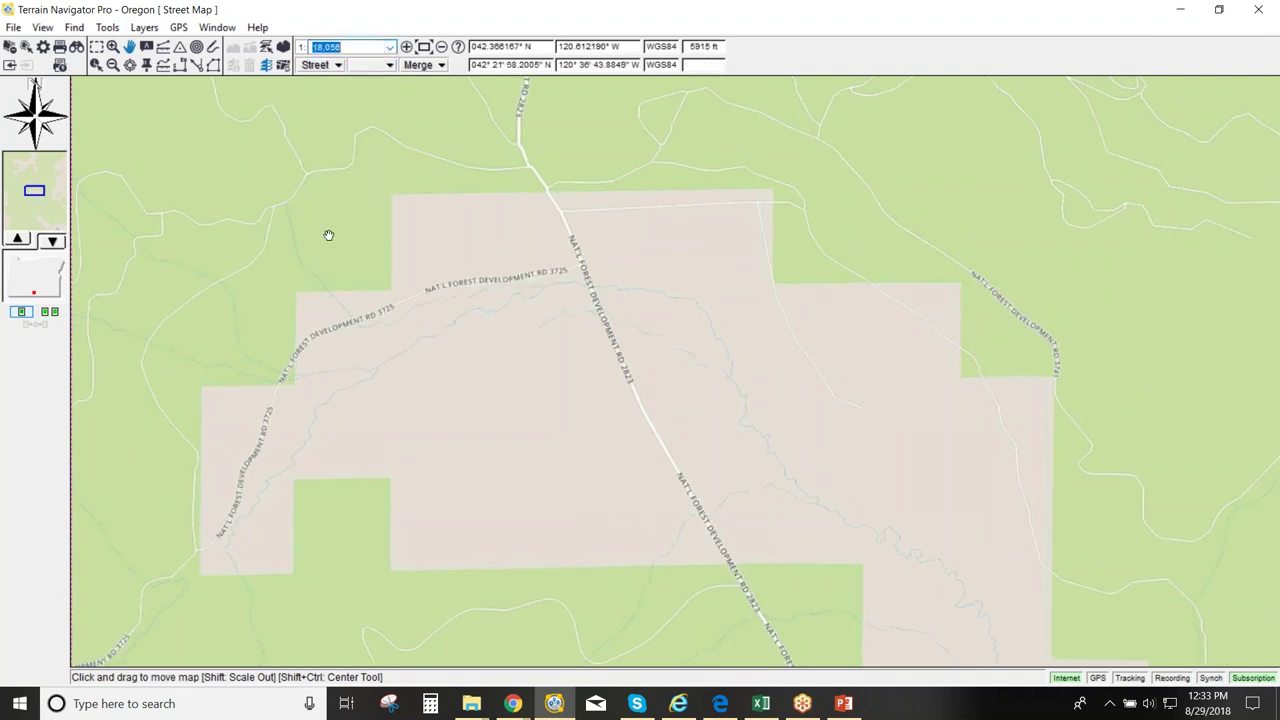
drag(391, 334, 410, 204)
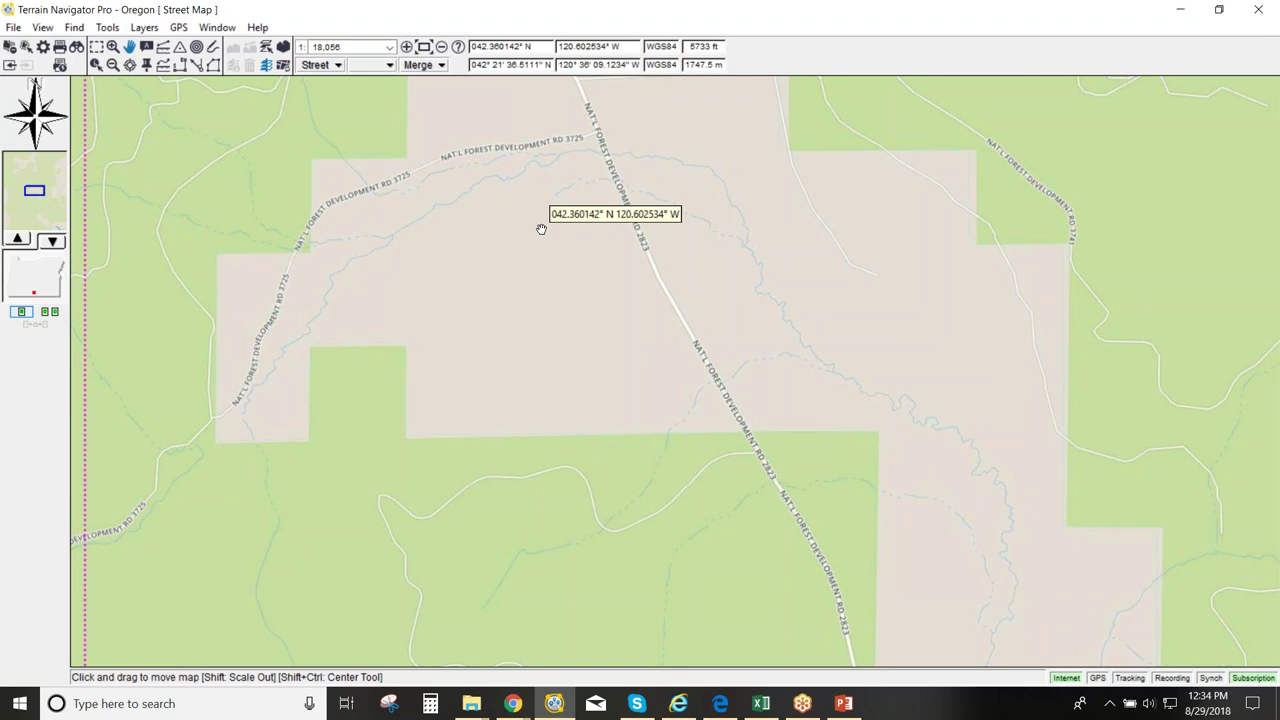
click(258, 27)
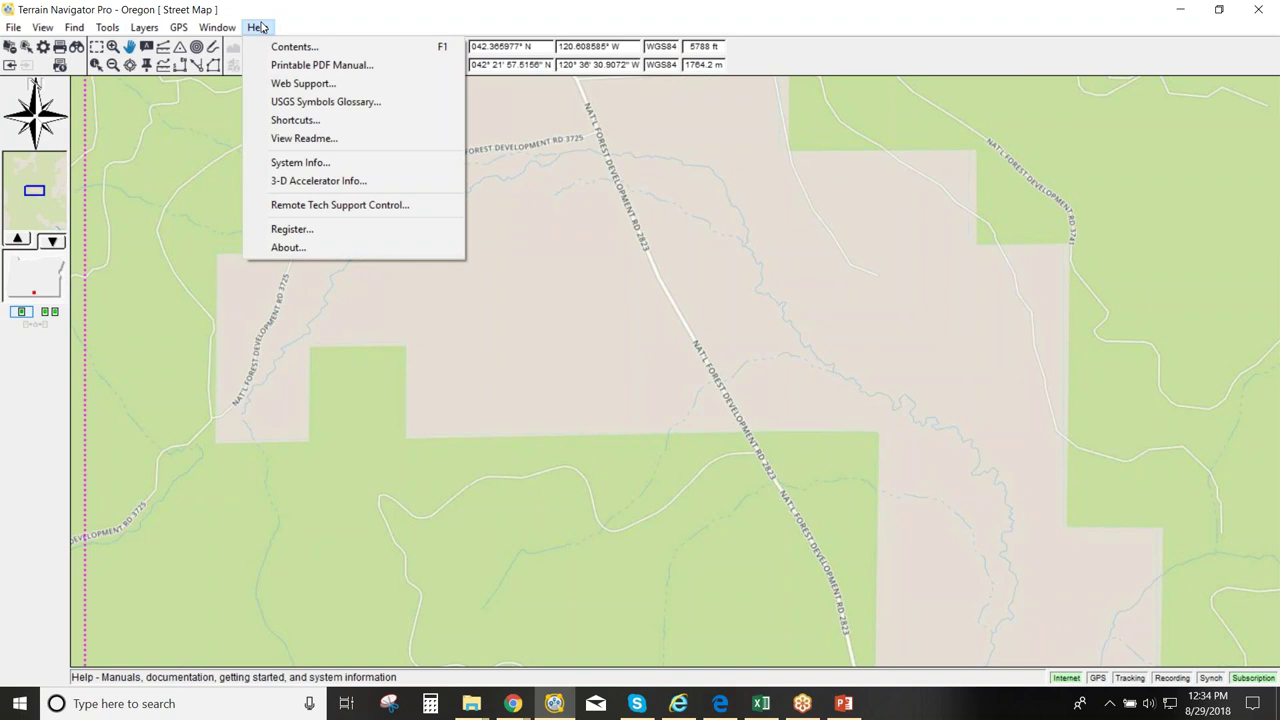
click(262, 27)
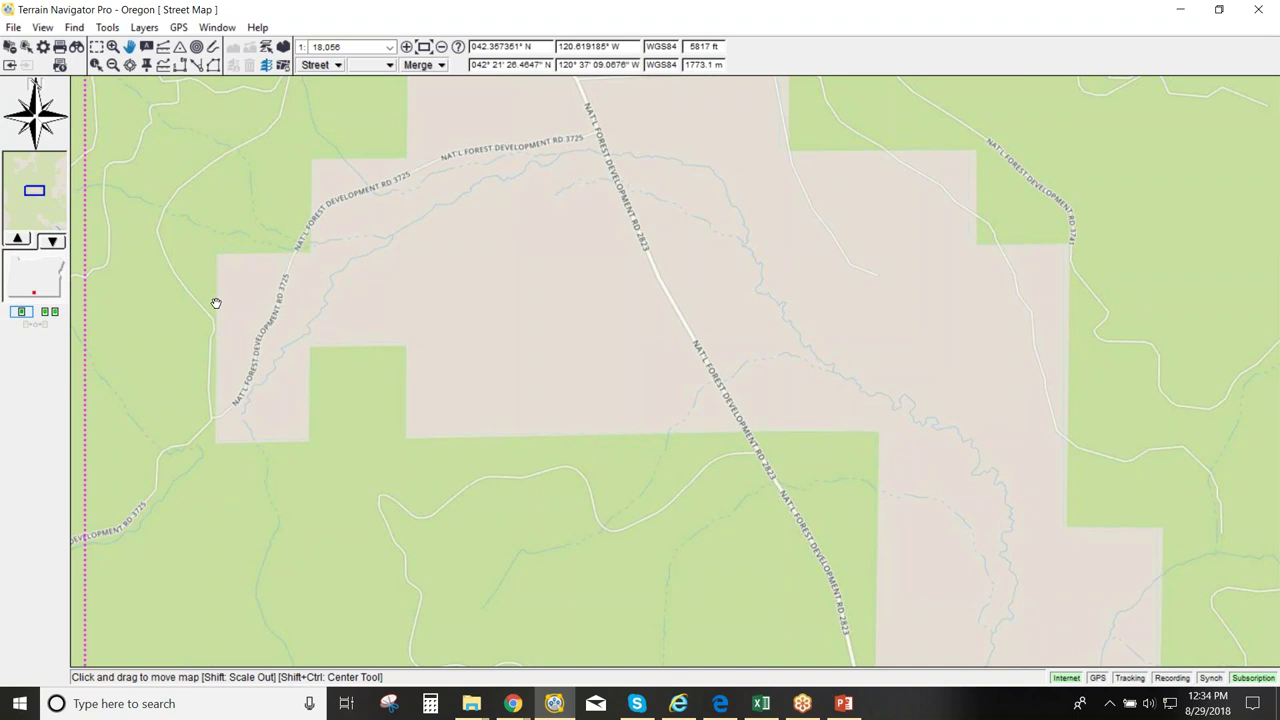
Start a new MapPack from the selected area with a minimum scale of 18,056.
right_click(82, 263)
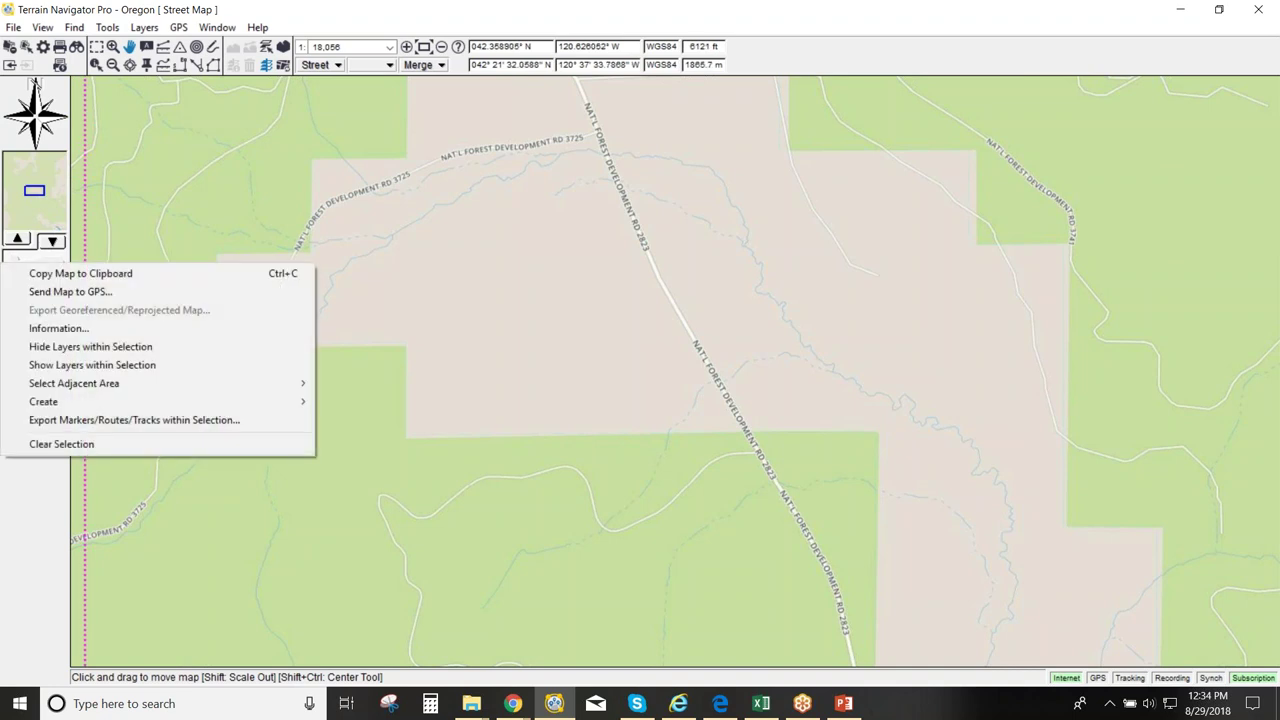
mouse_move(290, 401)
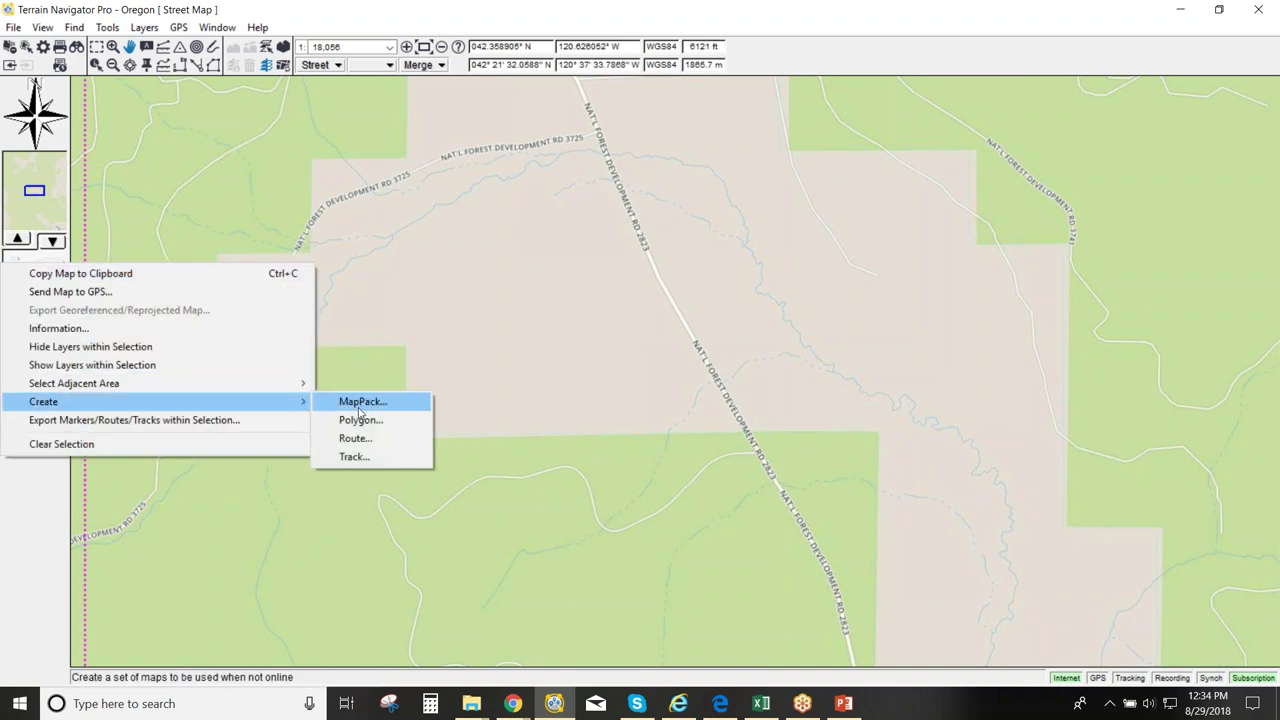
click(362, 403)
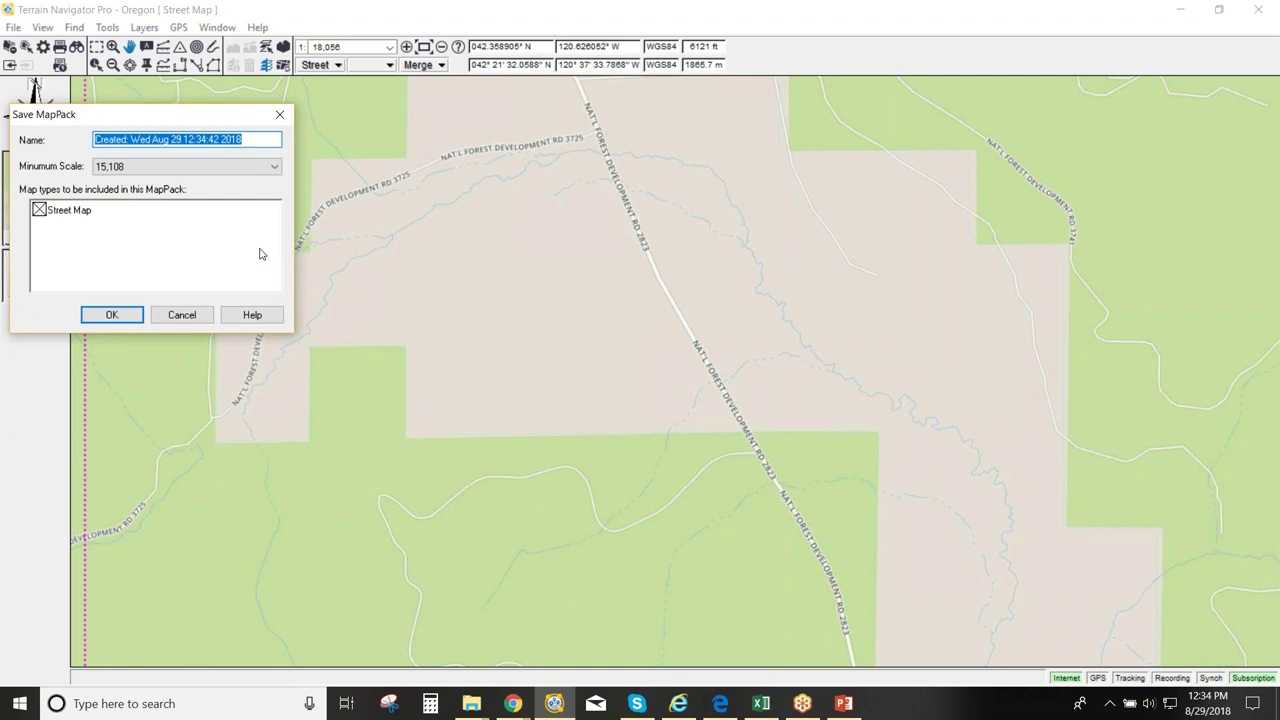
click(170, 169)
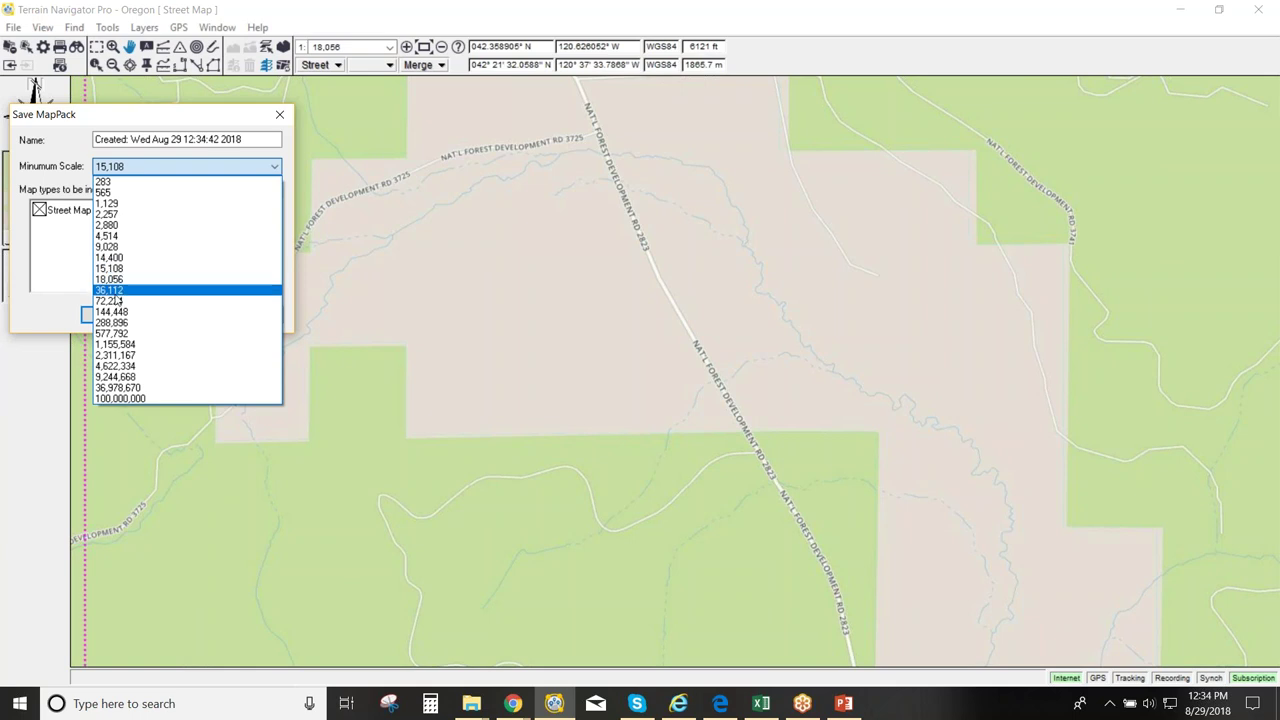
click(110, 279)
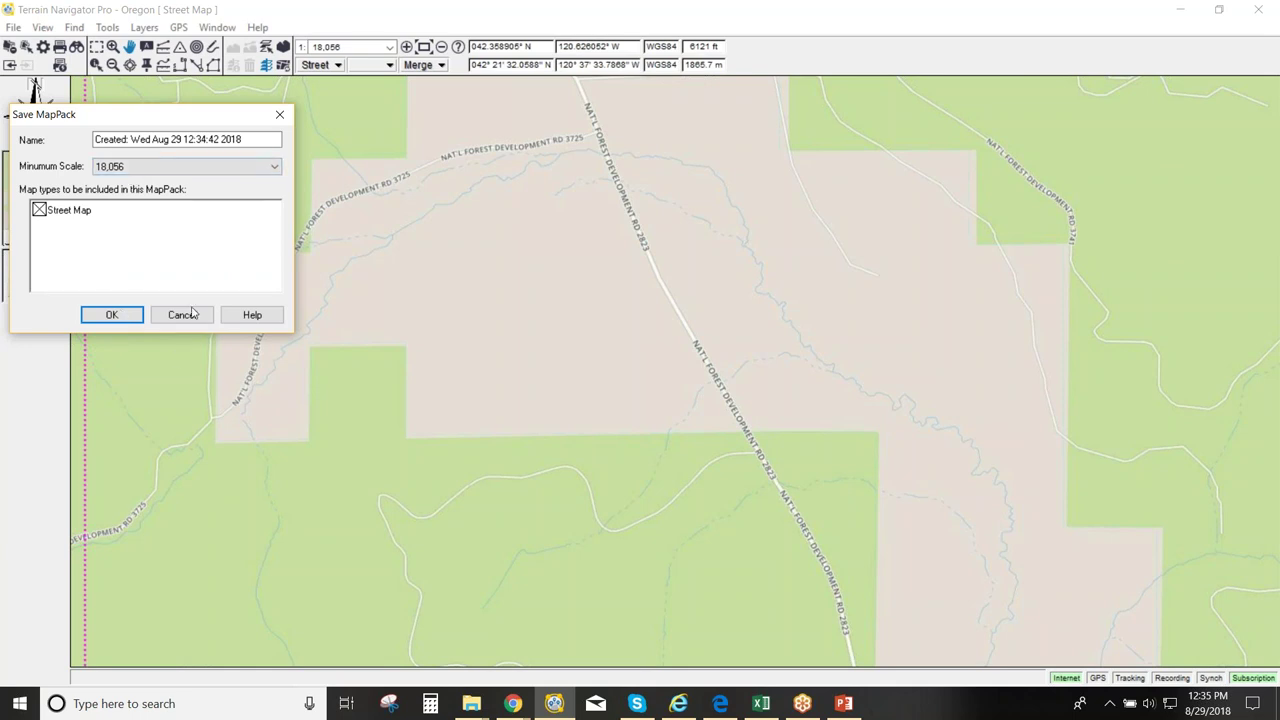
click(200, 172)
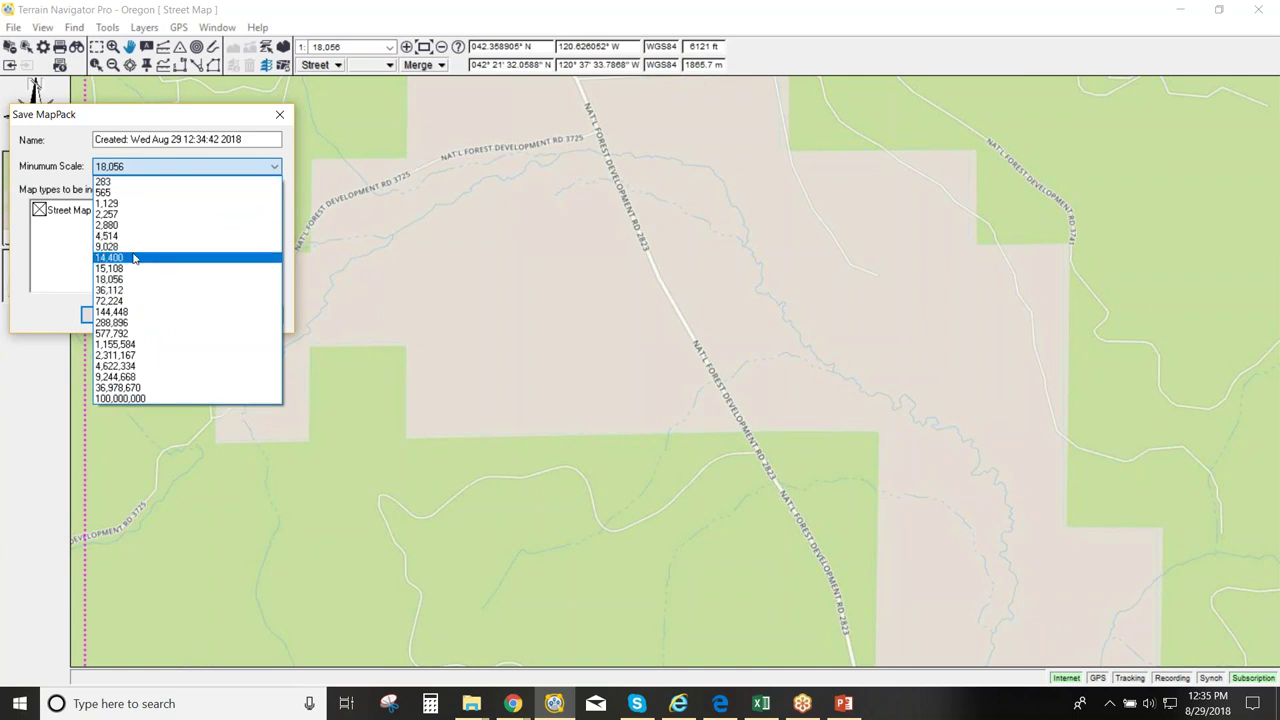
Close the Minimum Scale list, keeping 18,056 selected.
click(59, 146)
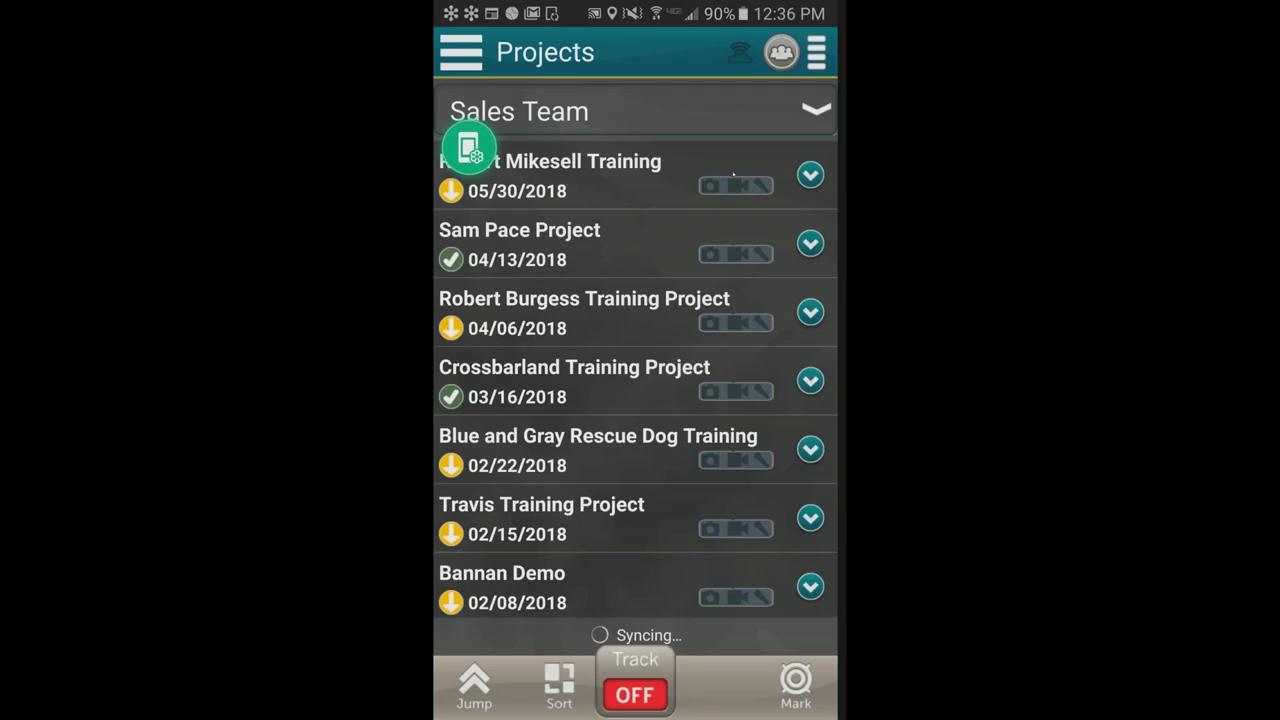
Switch the mobile app to the Map view and pan the topo map to another area.
click(461, 52)
click(505, 189)
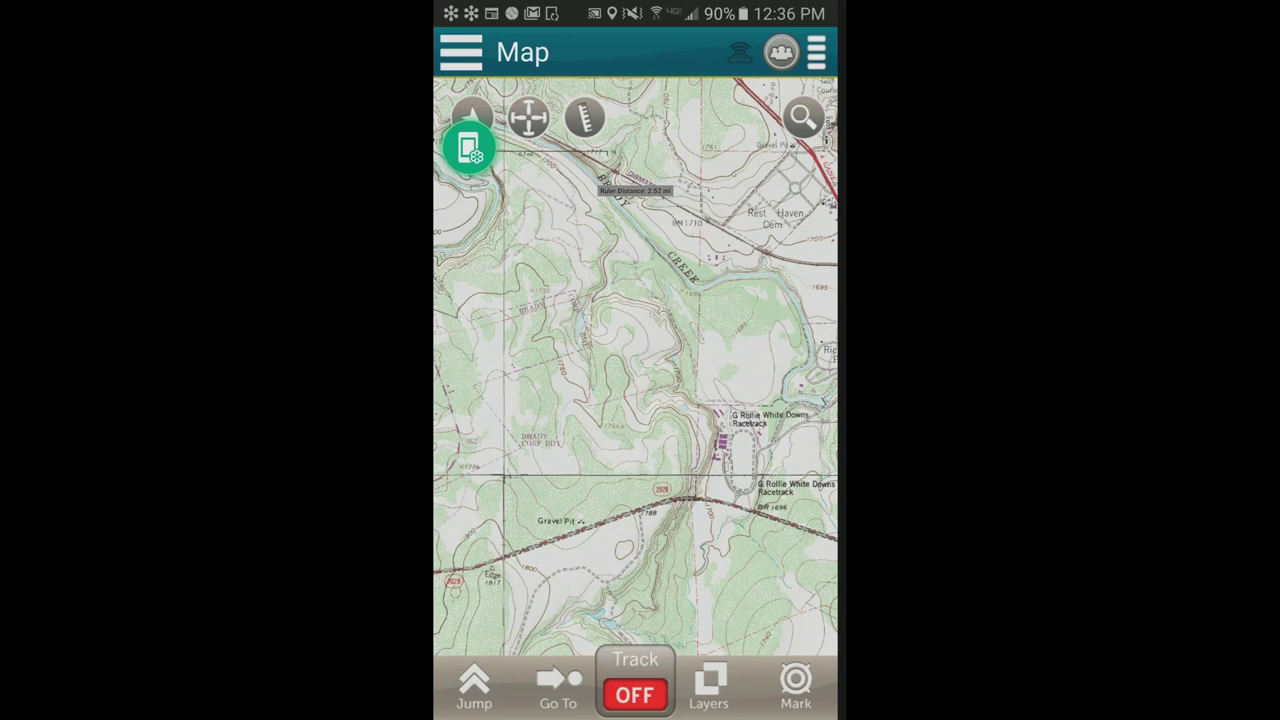
drag(635, 330, 623, 409)
drag(620, 350, 515, 445)
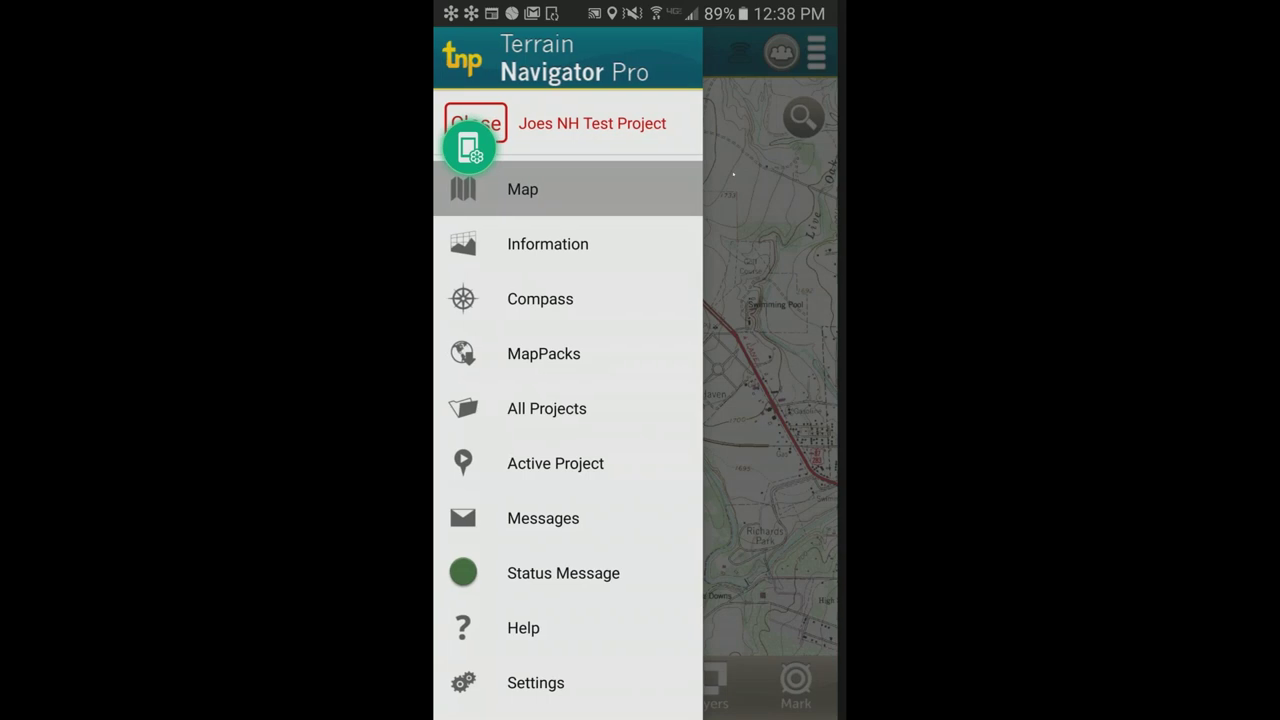
Start a new custom map pack from the On Device MapPacks list.
click(543, 353)
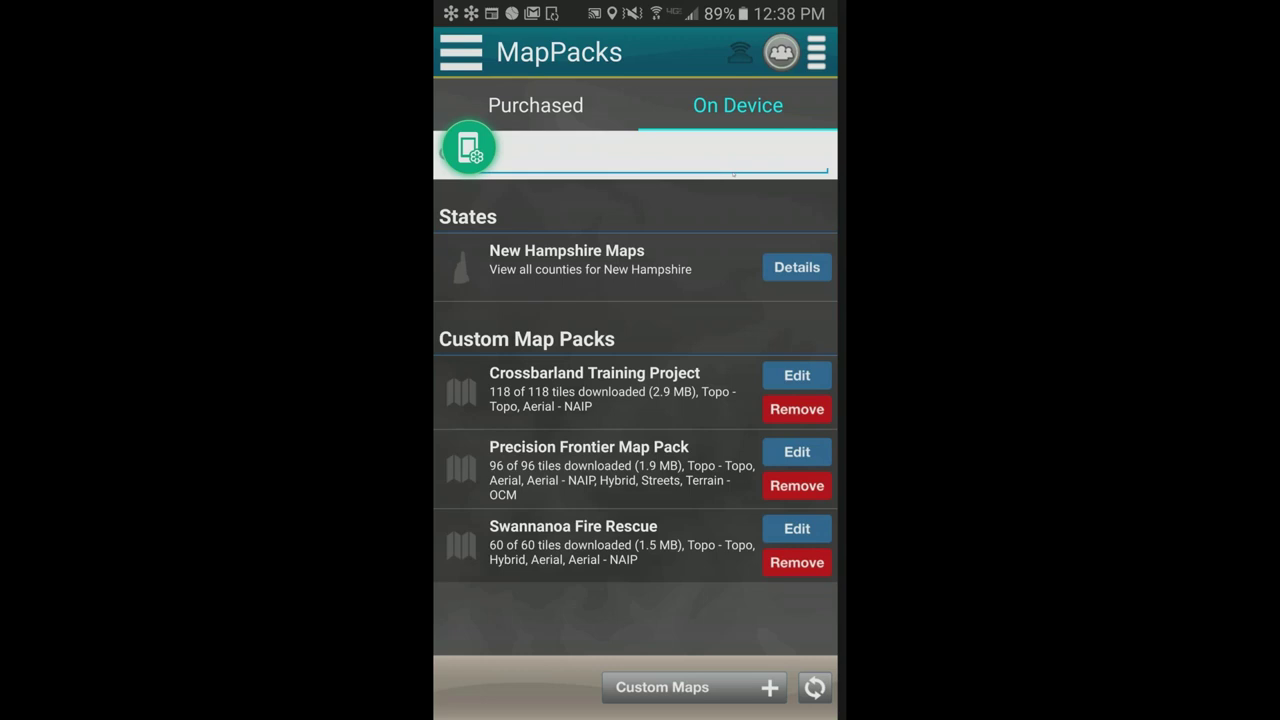
click(690, 687)
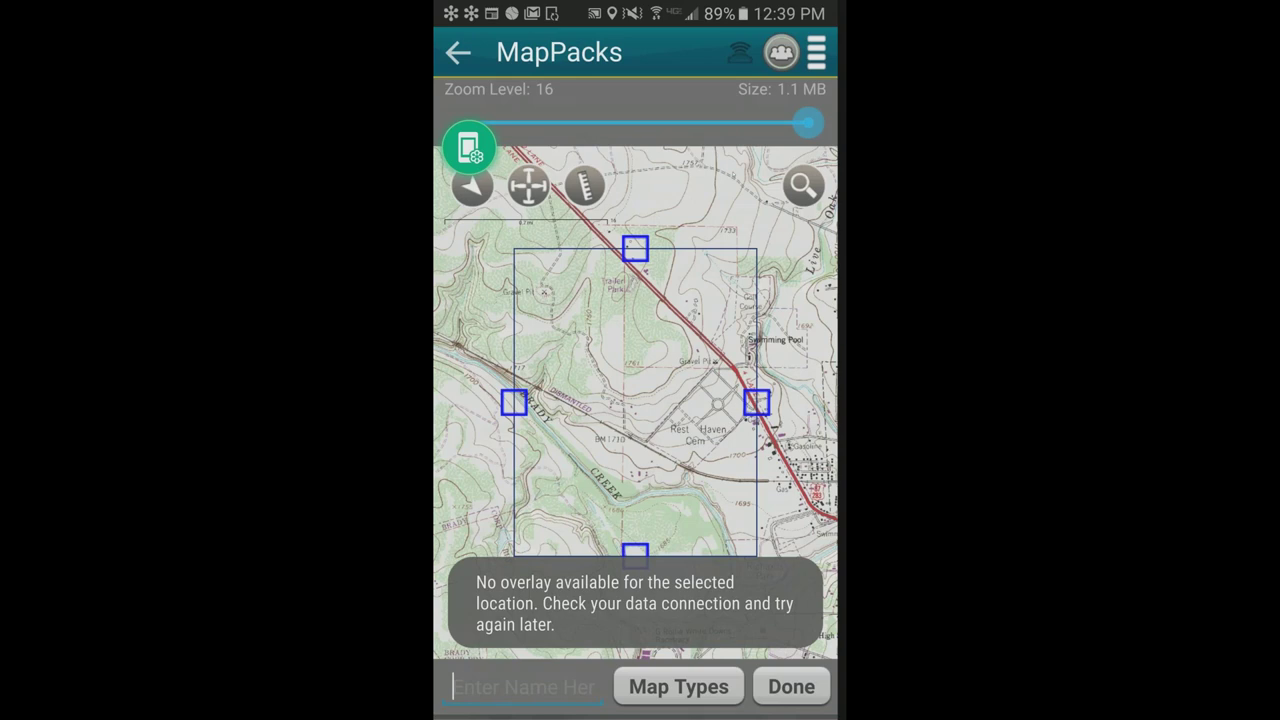
Resize and move the download rectangle so it covers the town.
drag(757, 402, 799, 402)
drag(656, 556, 656, 614)
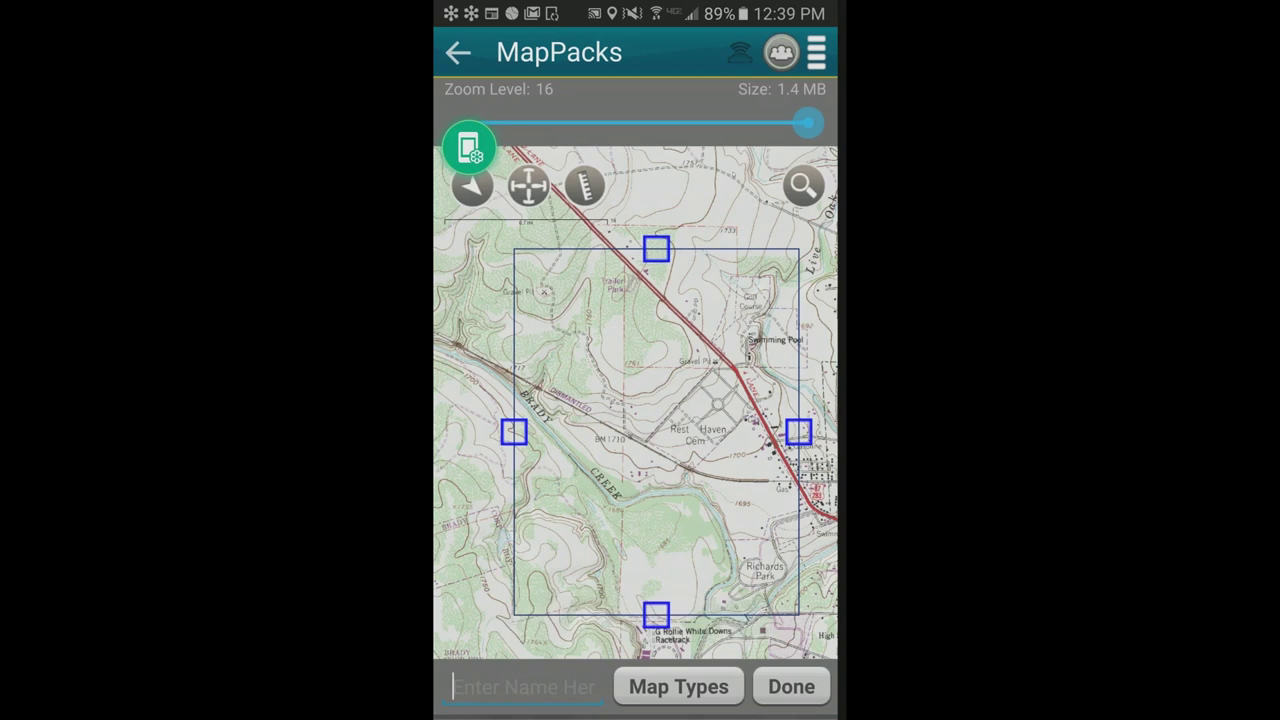
drag(656, 432, 654, 366)
click(571, 626)
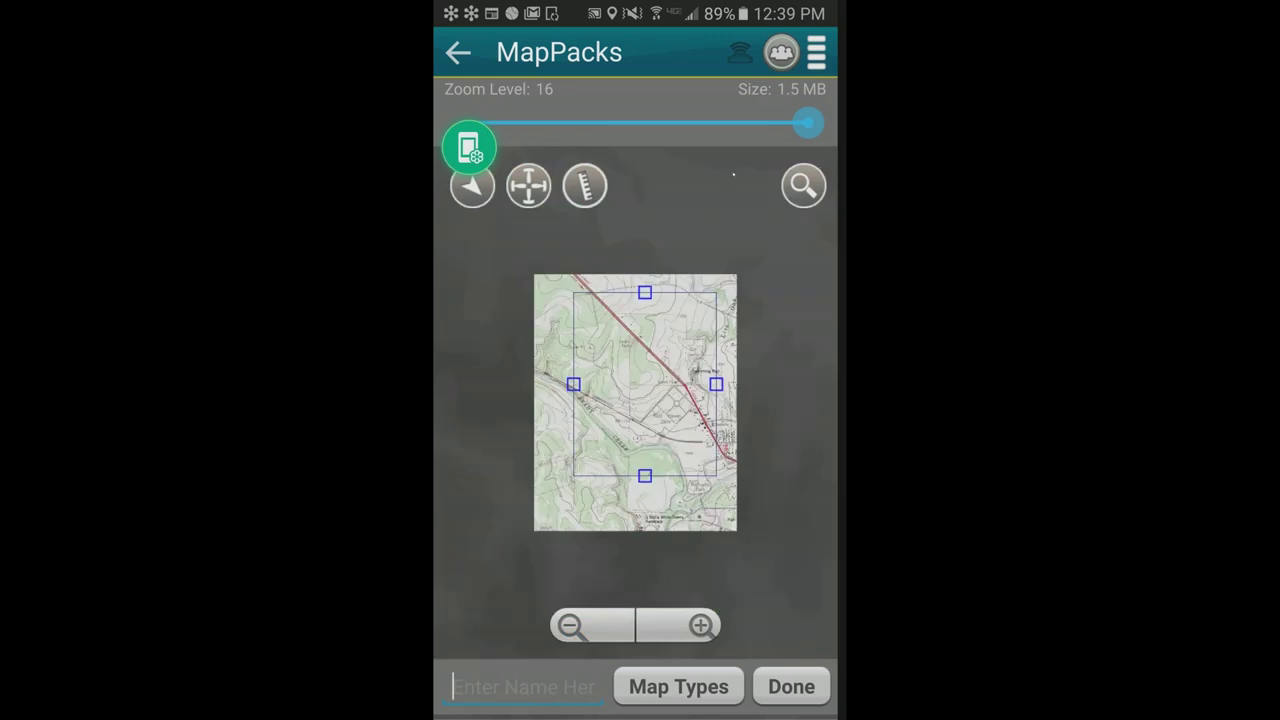
drag(654, 363, 786, 489)
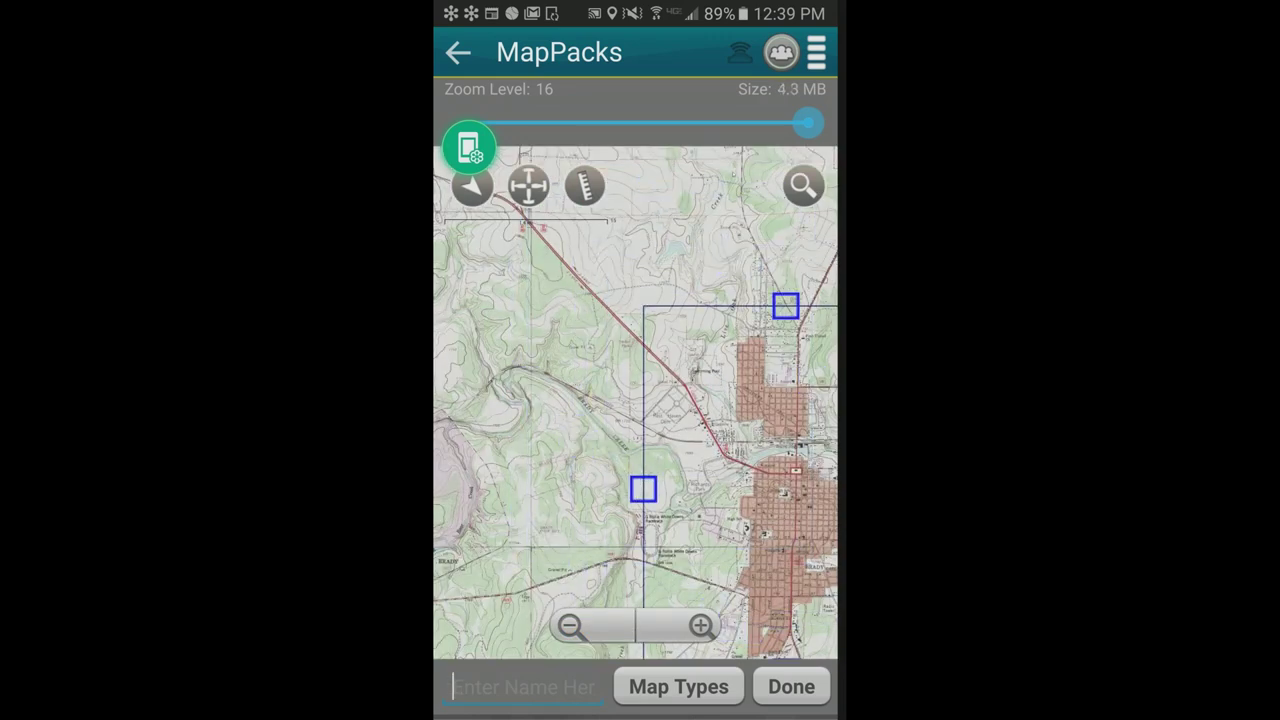
drag(700, 450, 595, 335)
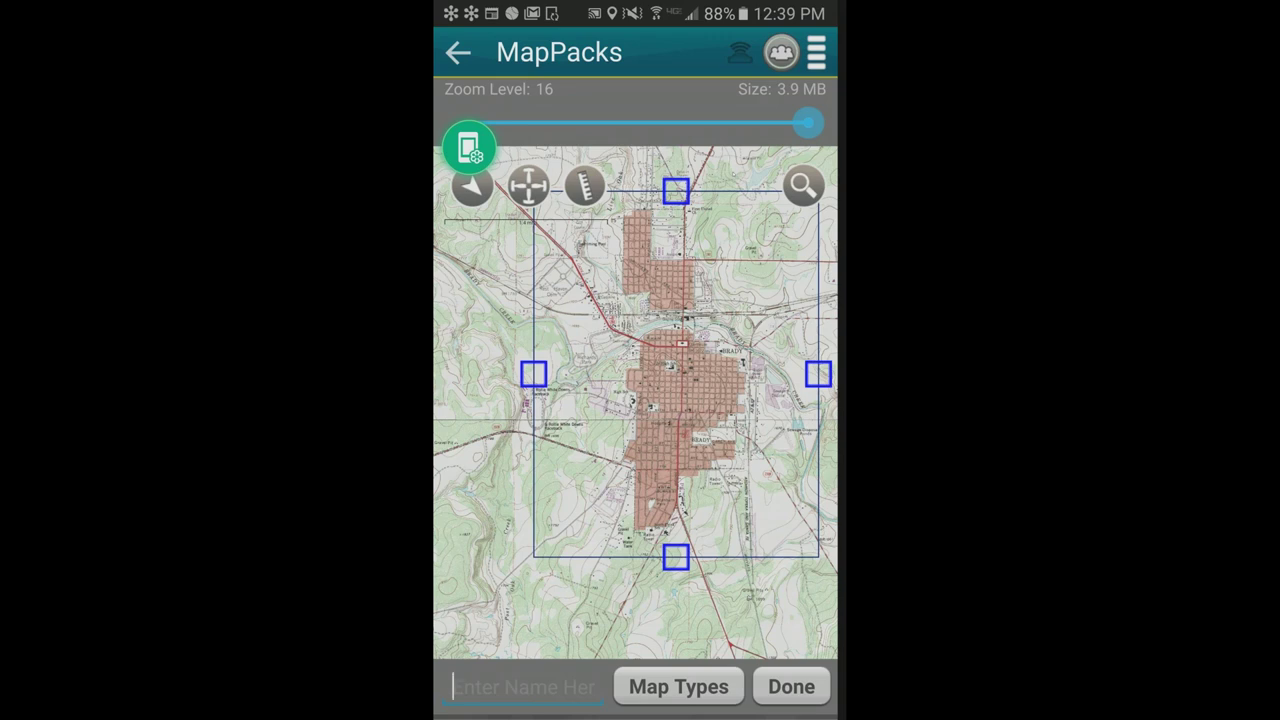
Try download zoom levels 10, 14 and 12, finishing at zoom level 16 (3.9 MB).
mouse_move(808, 122)
mouse_down()
mouse_move(660, 122)
mouse_move(808, 122)
mouse_up()
mouse_move(808, 122)
mouse_down()
mouse_move(709, 122)
mouse_move(808, 122)
mouse_up()
mouse_move(808, 122)
mouse_down()
mouse_move(709, 122)
mouse_move(808, 122)
mouse_up()
Limit the custom MapPack's map types to Topo - Topo only.
click(678, 686)
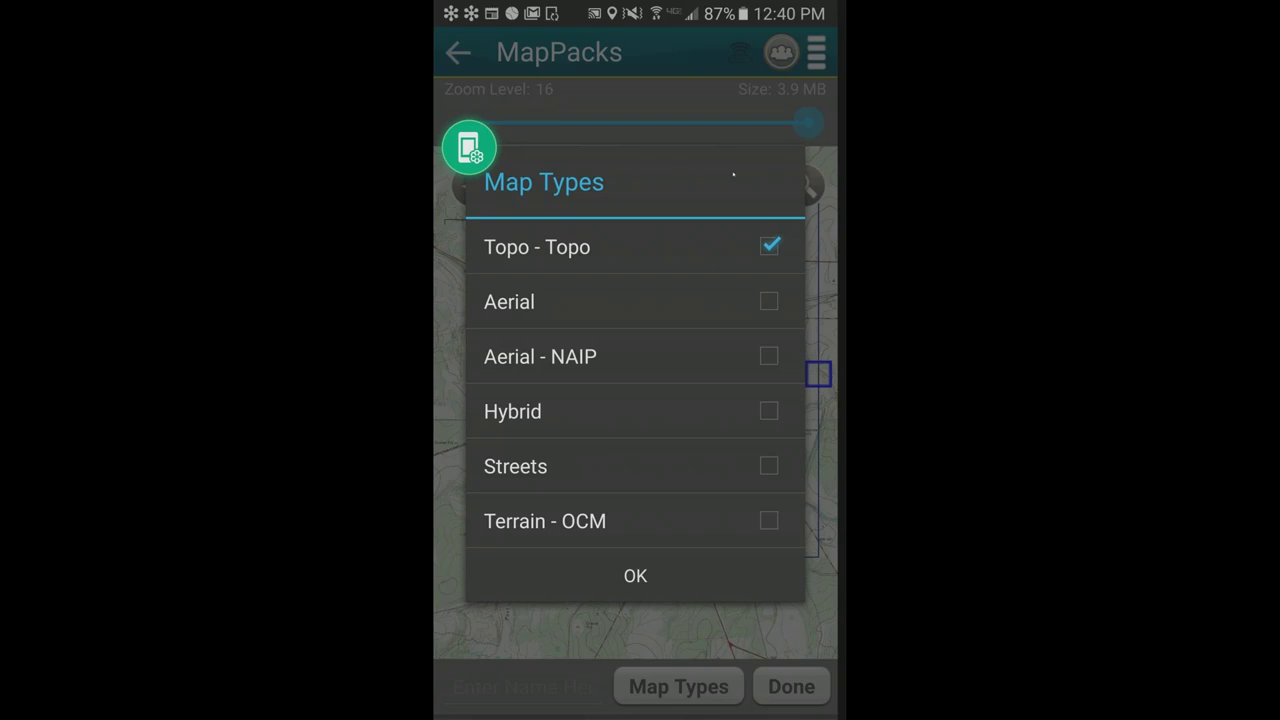
click(635, 575)
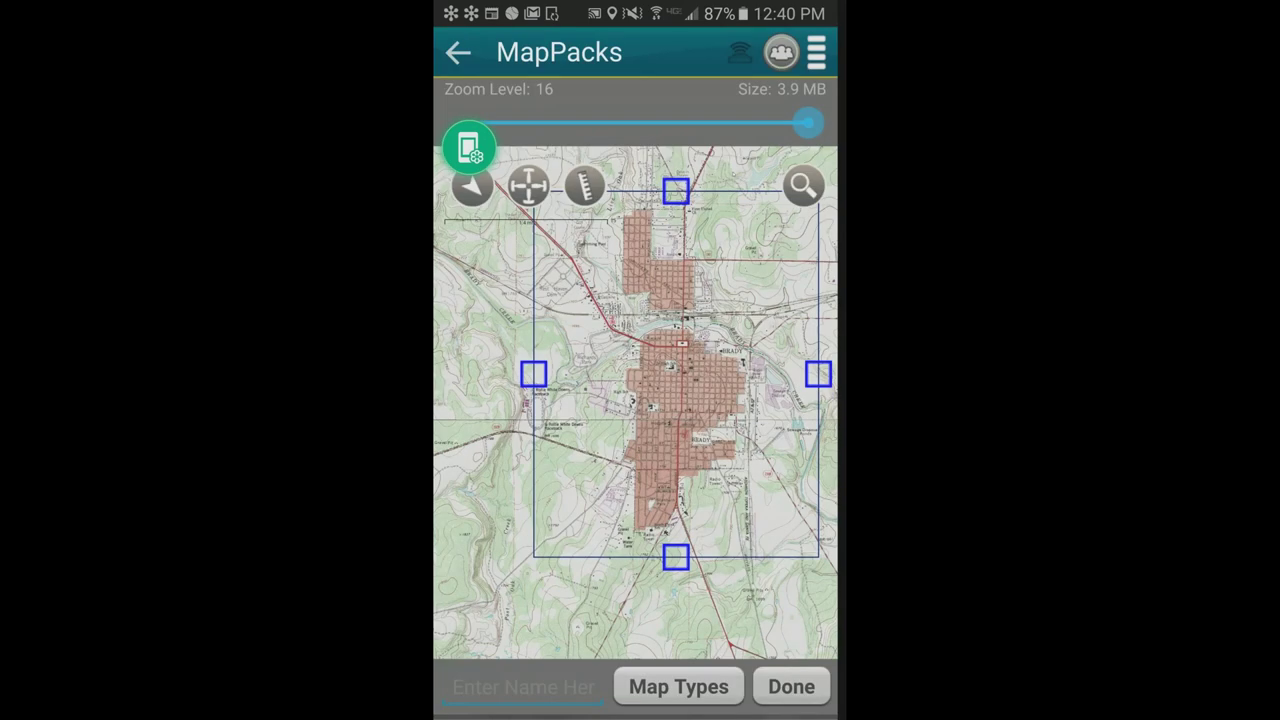
Name the custom MapPack 'Brady', without the trailing space, and save it.
click(523, 687)
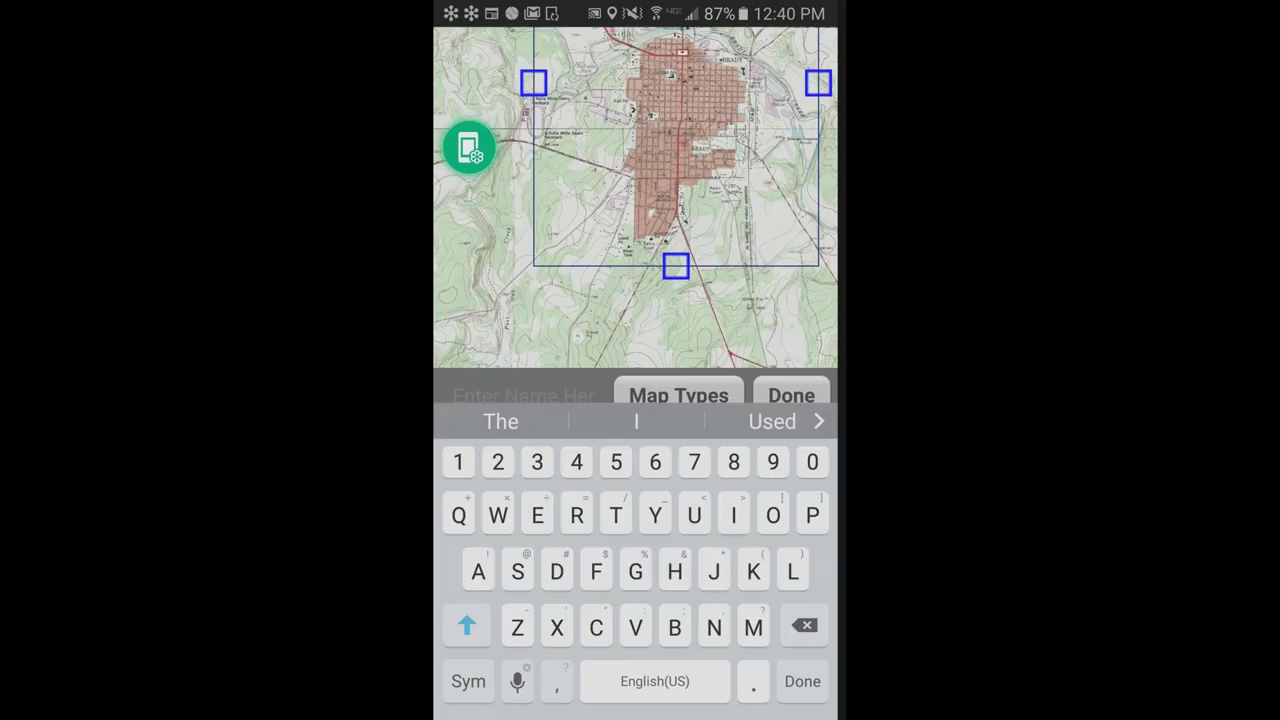
text(Brady)
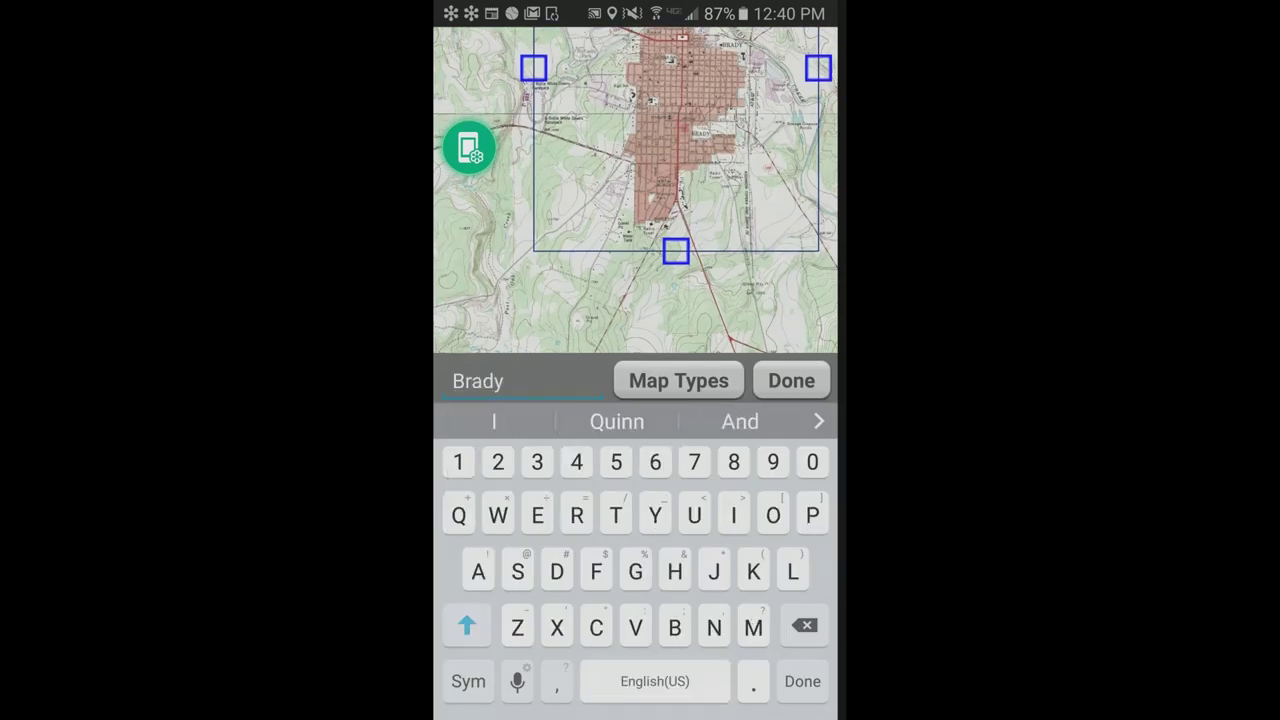
key(BackSpace)
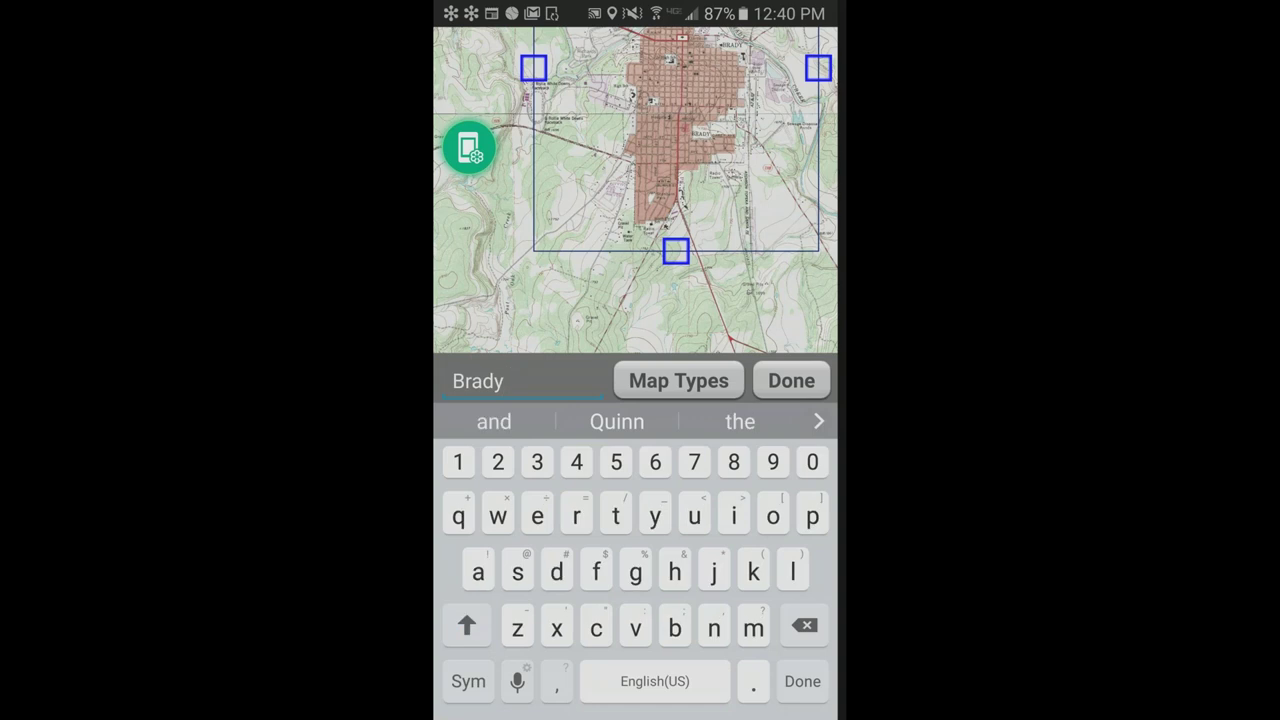
click(791, 380)
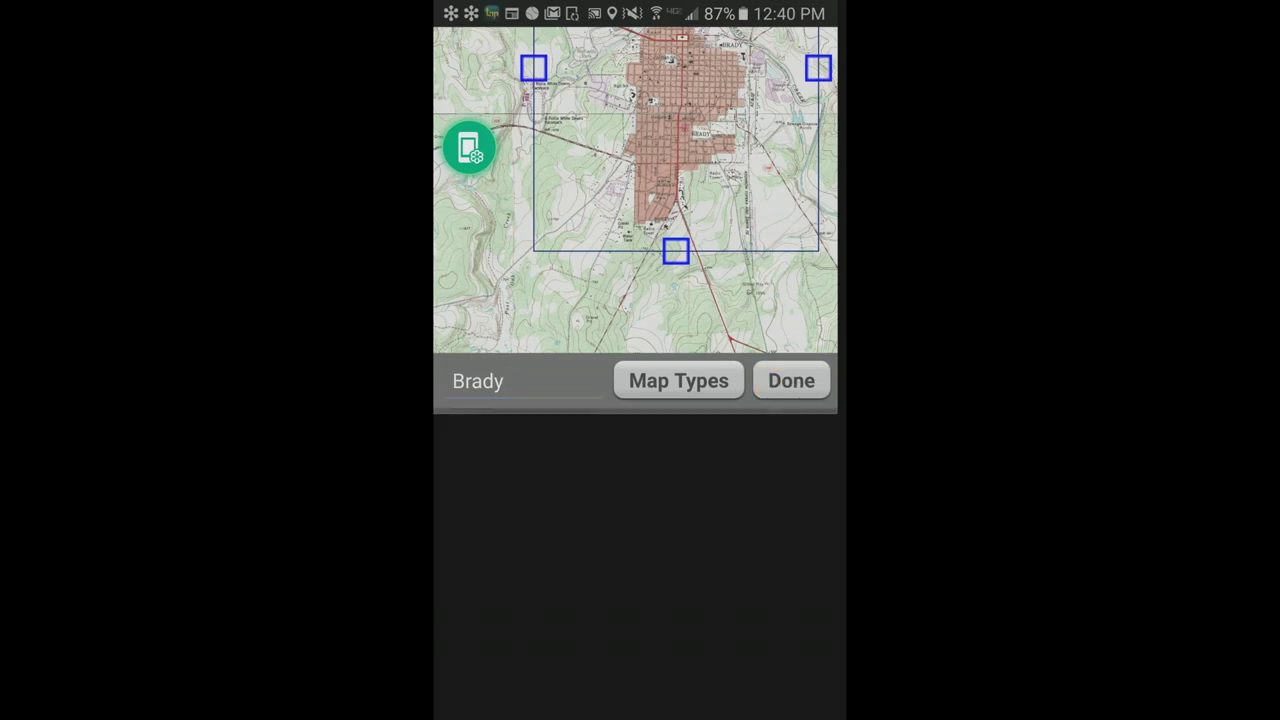
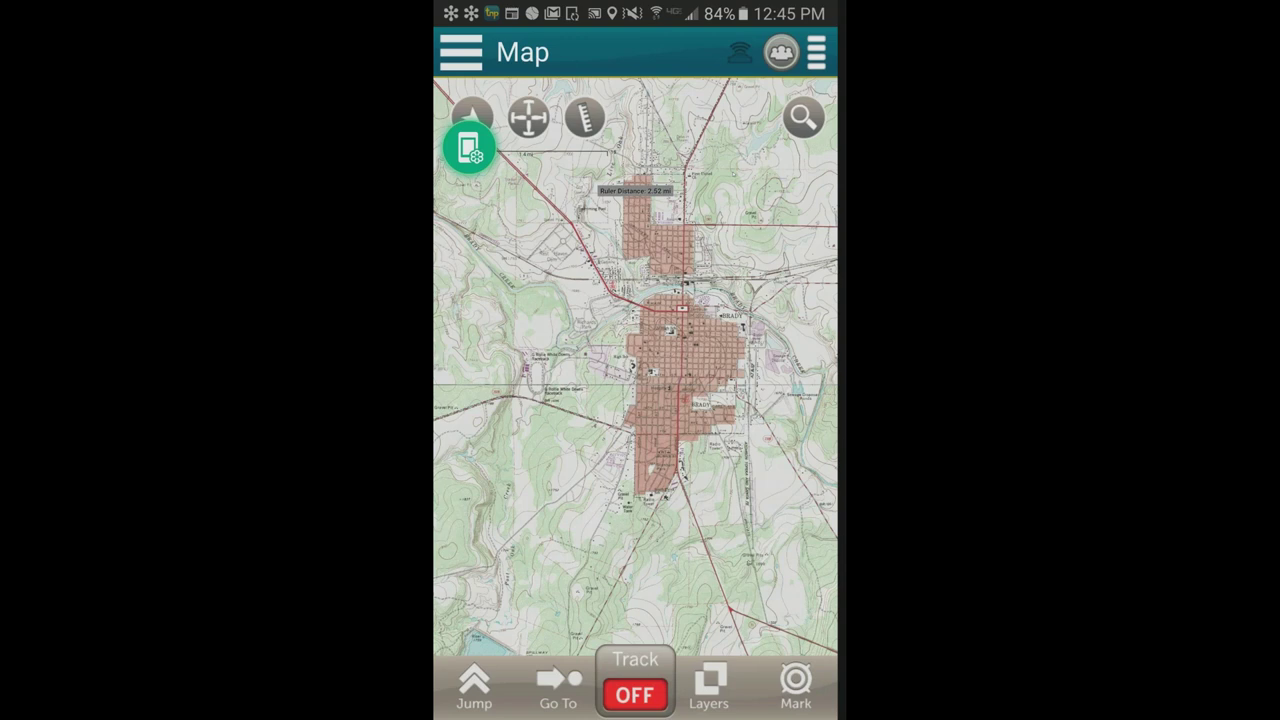
click(461, 52)
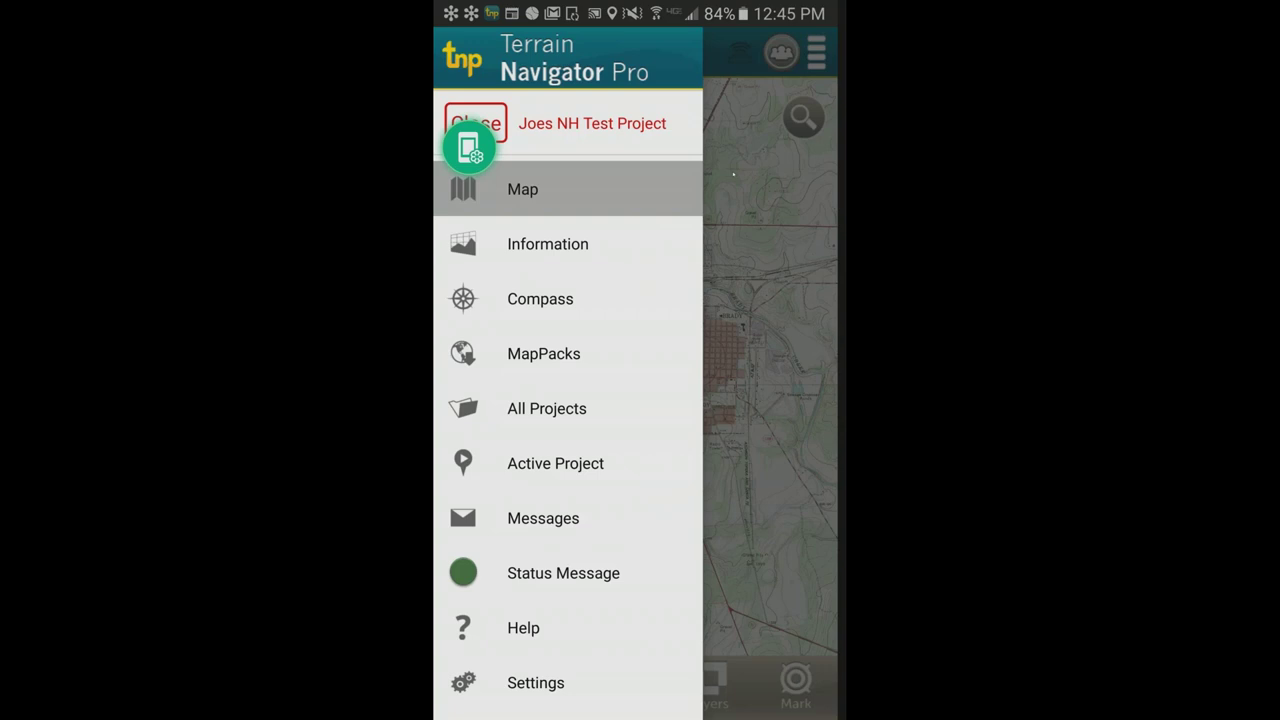
click(547, 408)
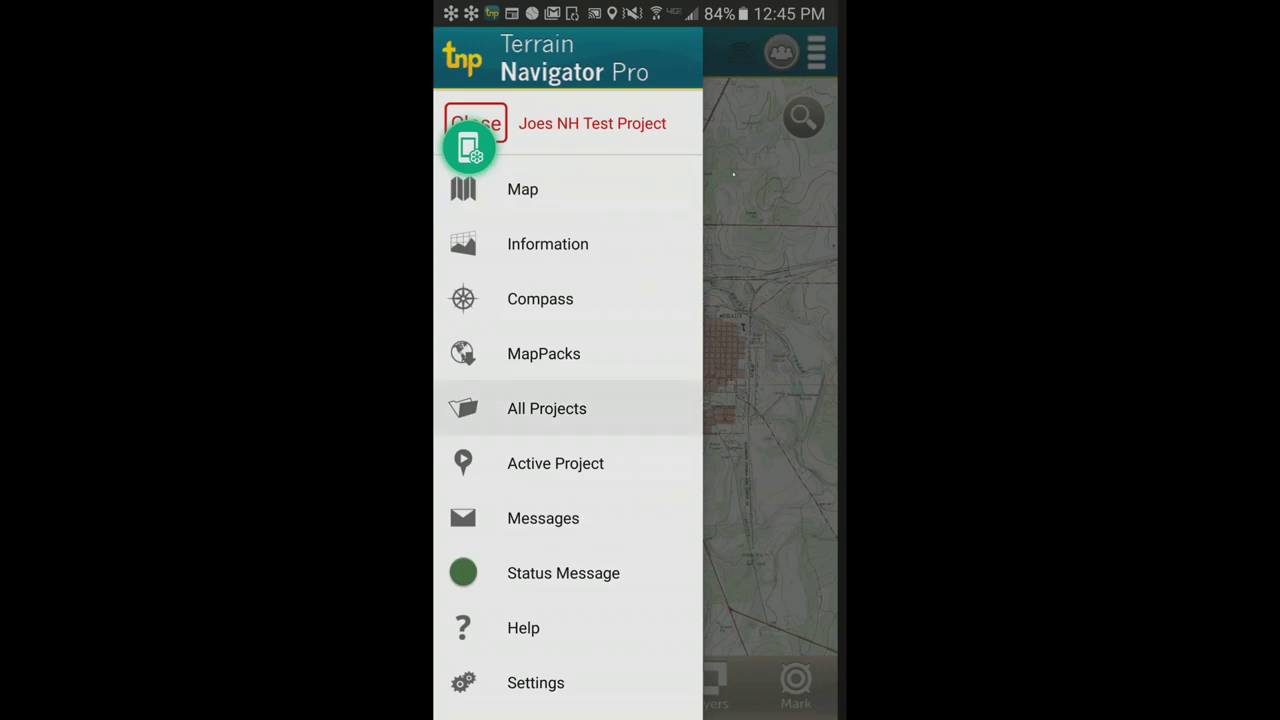
scroll(636, 380, down, 5)
scroll(636, 380, up, 5)
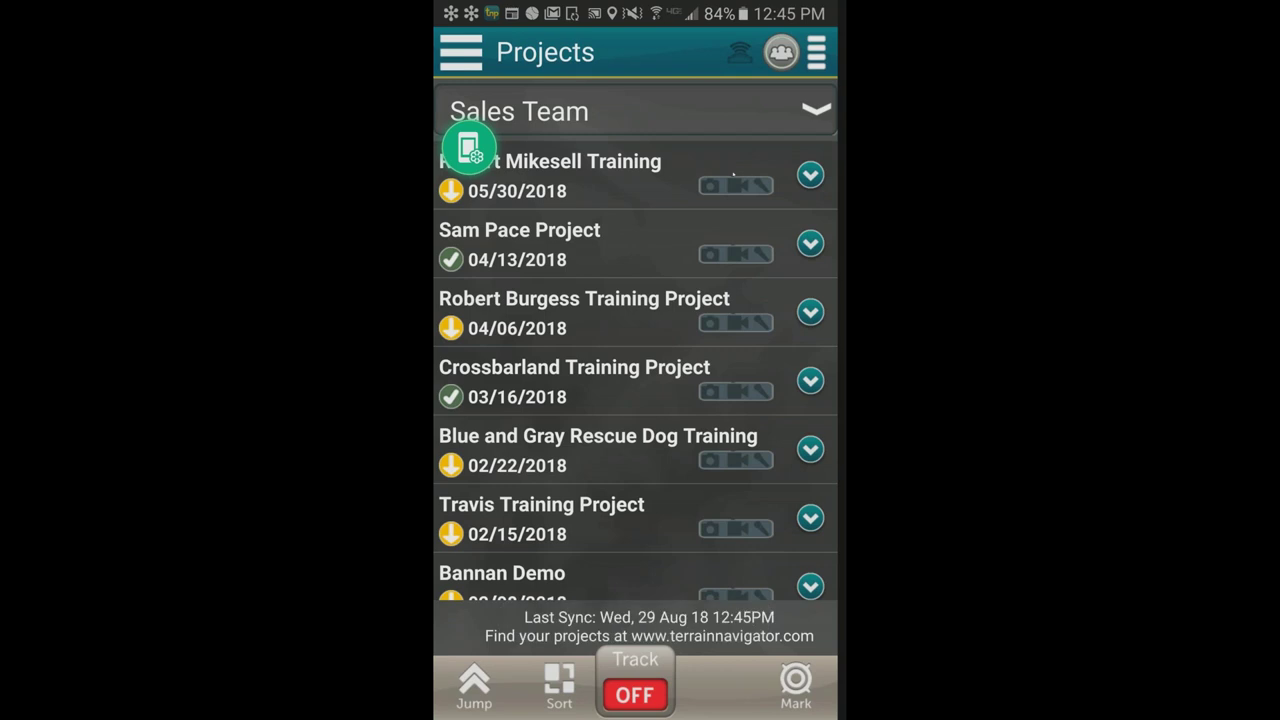
click(520, 243)
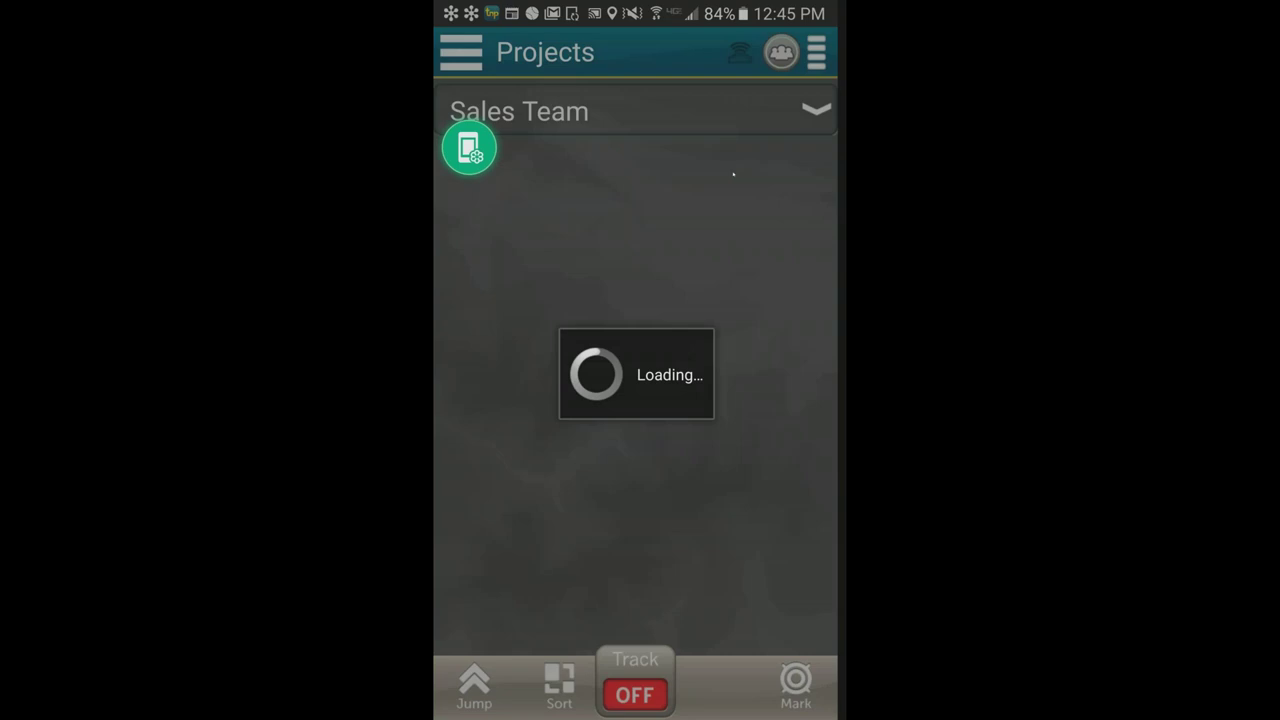
Scroll through the Sam Pace Project details to review its 1.43 mi summary, three markers and tracks.
scroll(636, 400, down, 3)
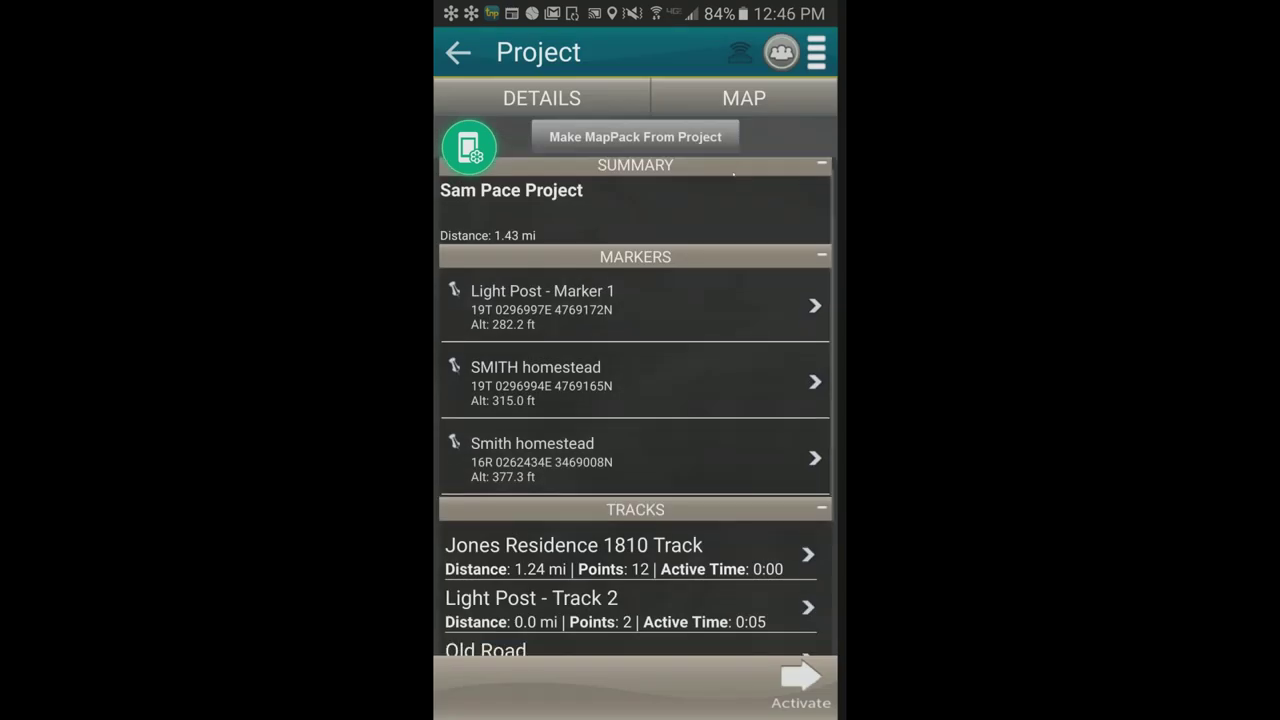
scroll(636, 400, up, 3)
scroll(636, 400, up, 1)
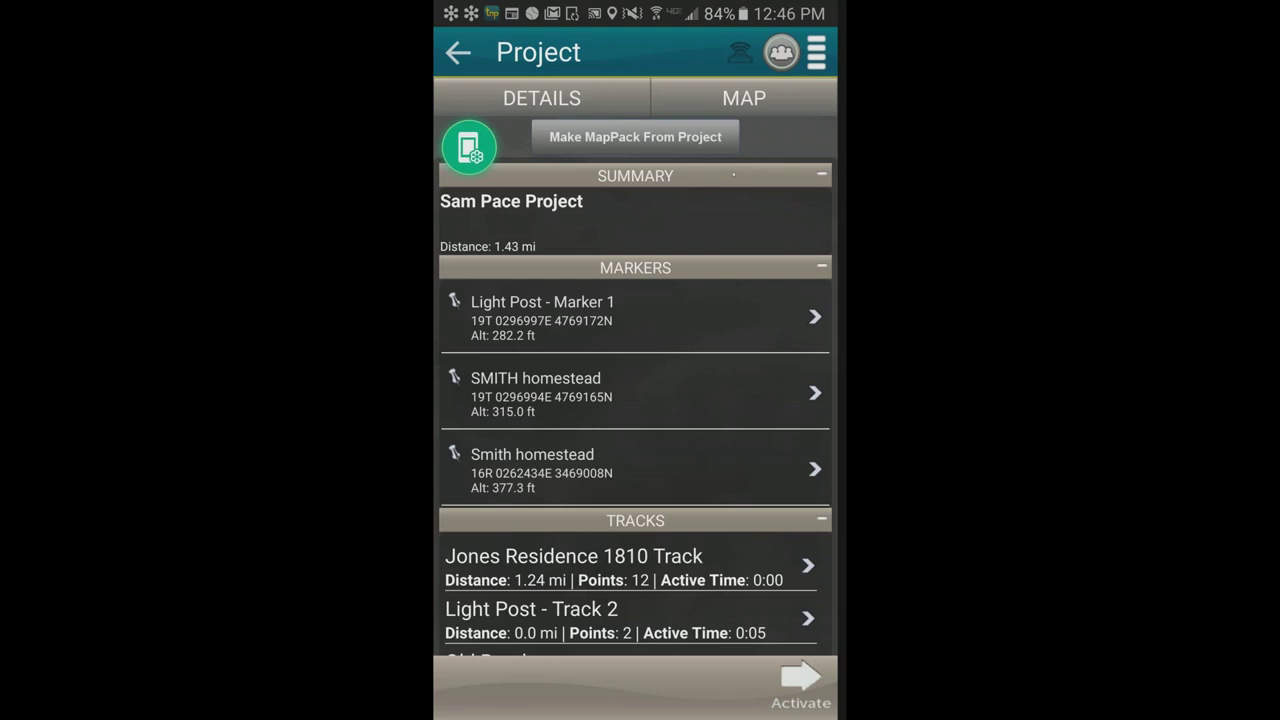
scroll(636, 407, down, 3)
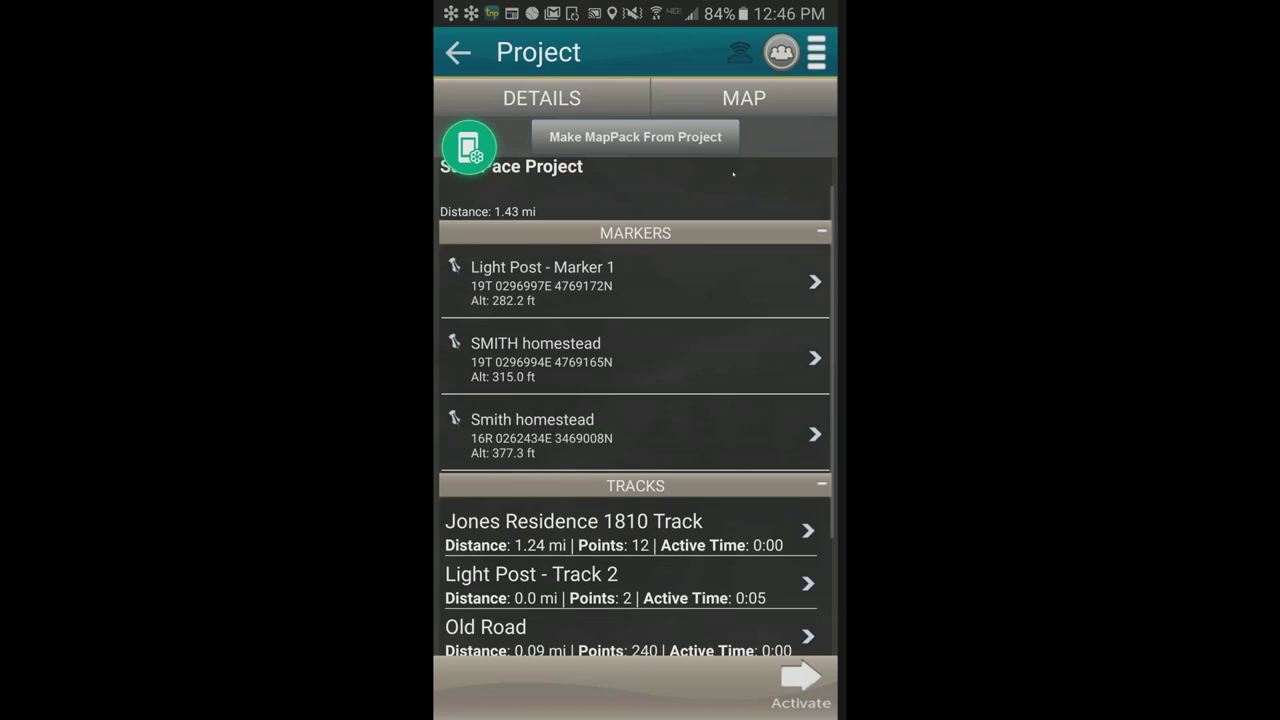
scroll(636, 407, up, 3)
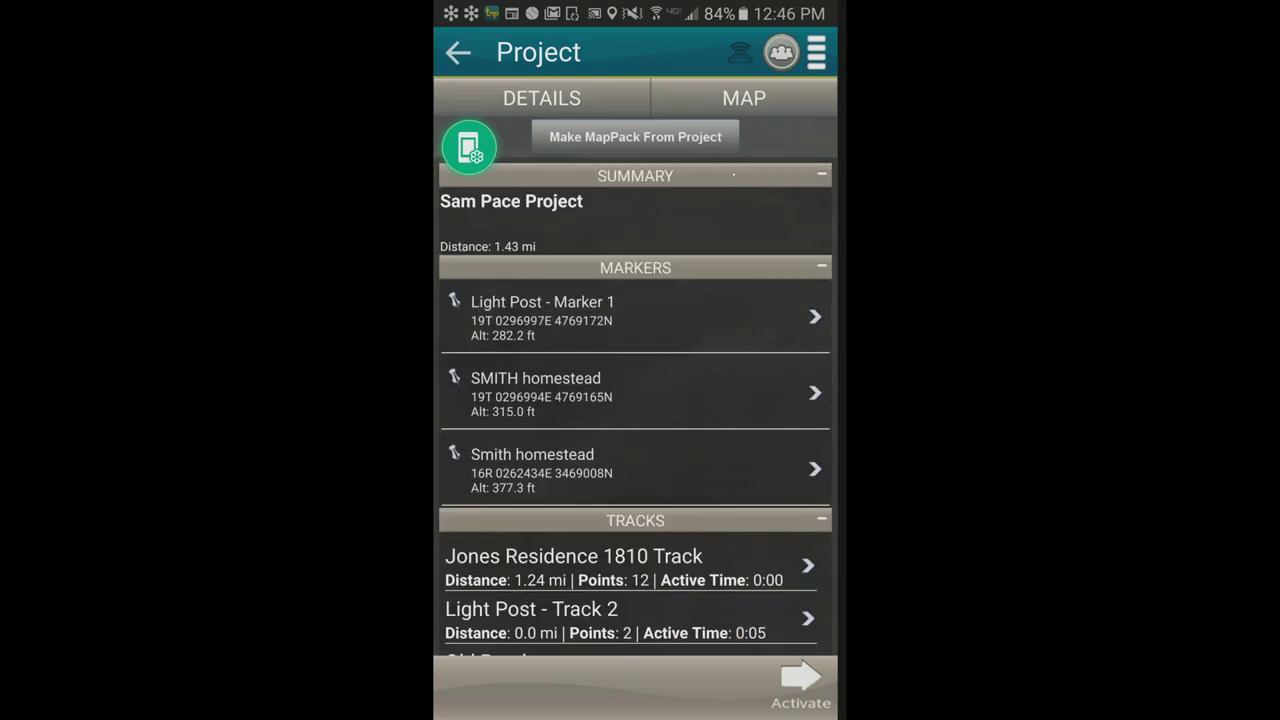
click(635, 137)
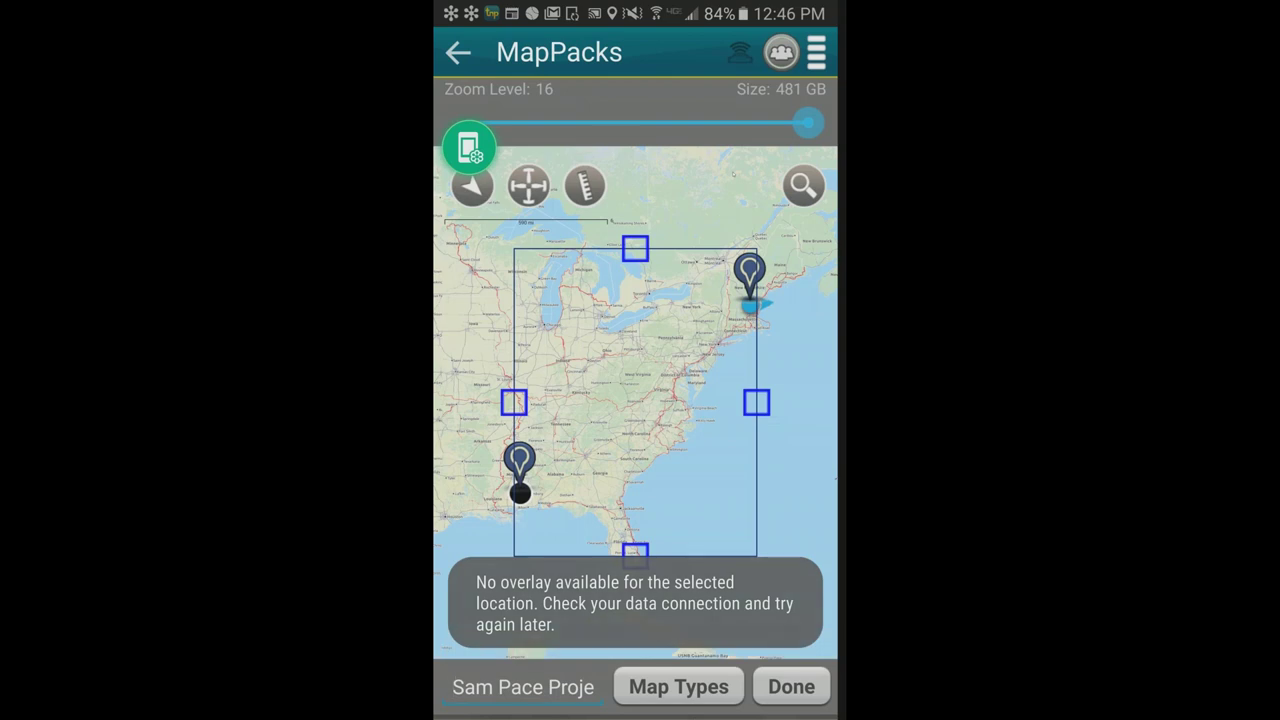
drag(642, 315, 637, 391)
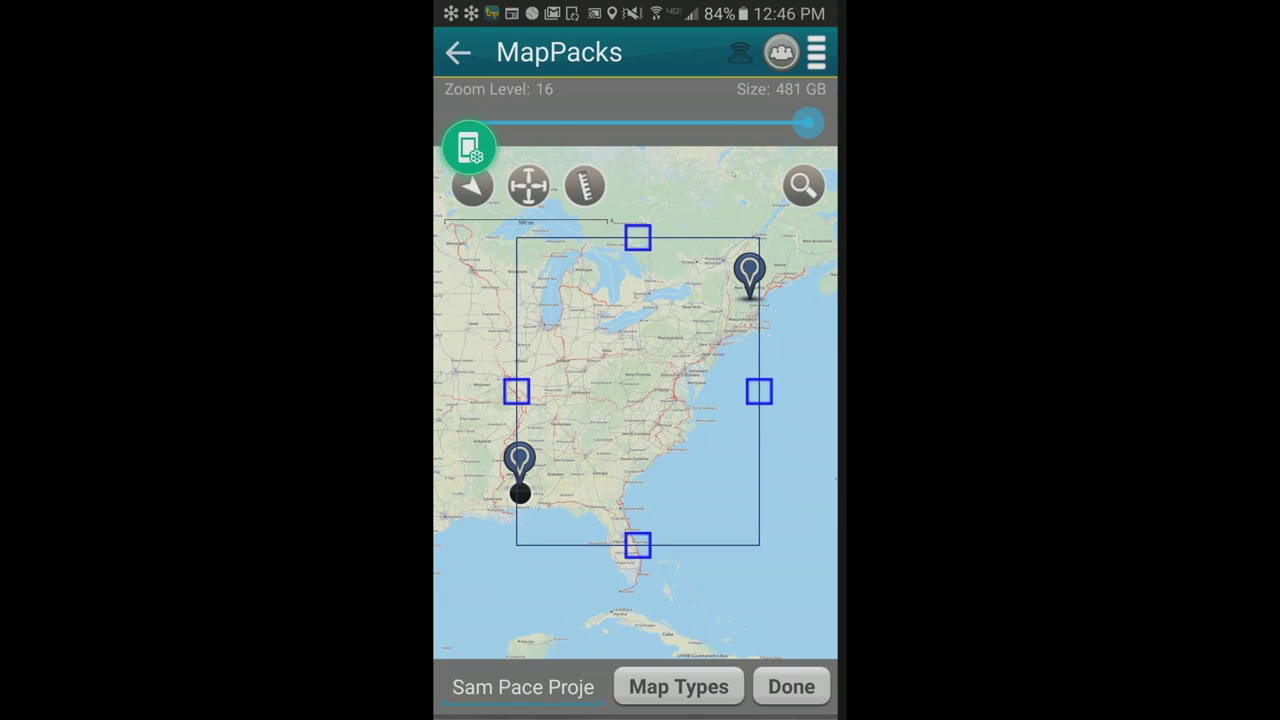
click(791, 686)
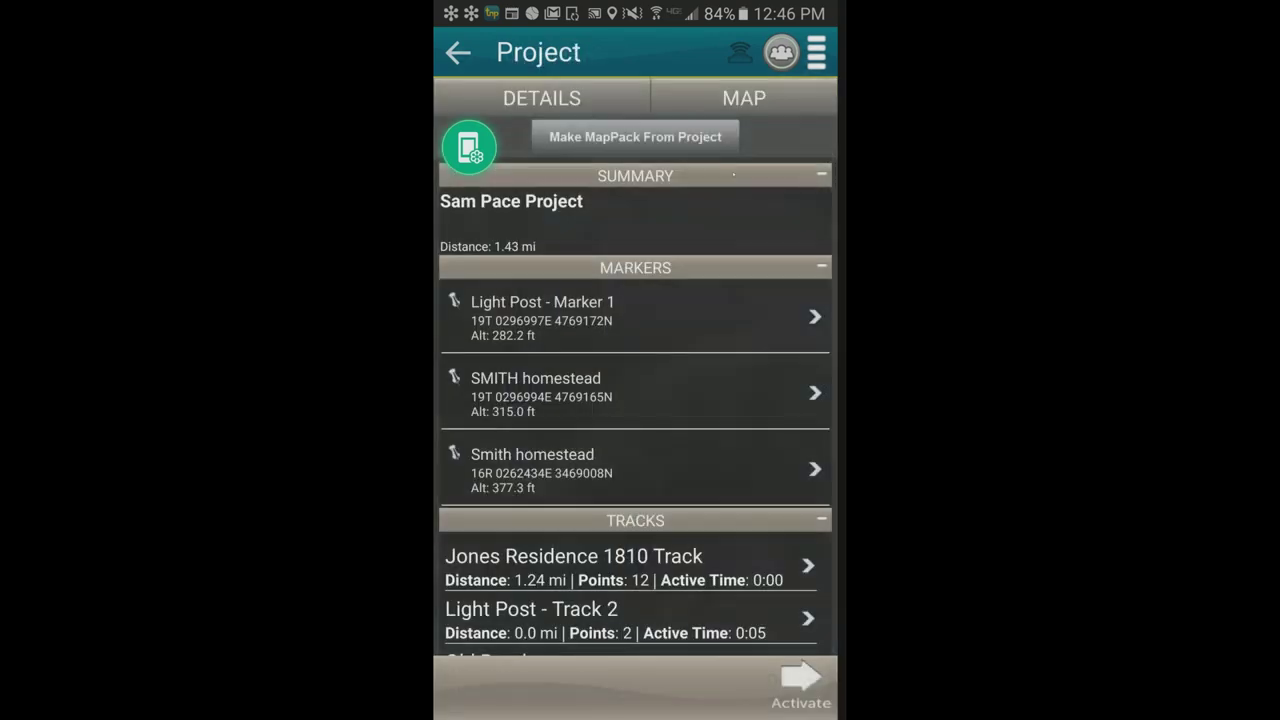
Return to the Sales Team projects list and open the Crossbarland Training Project.
key(Escape)
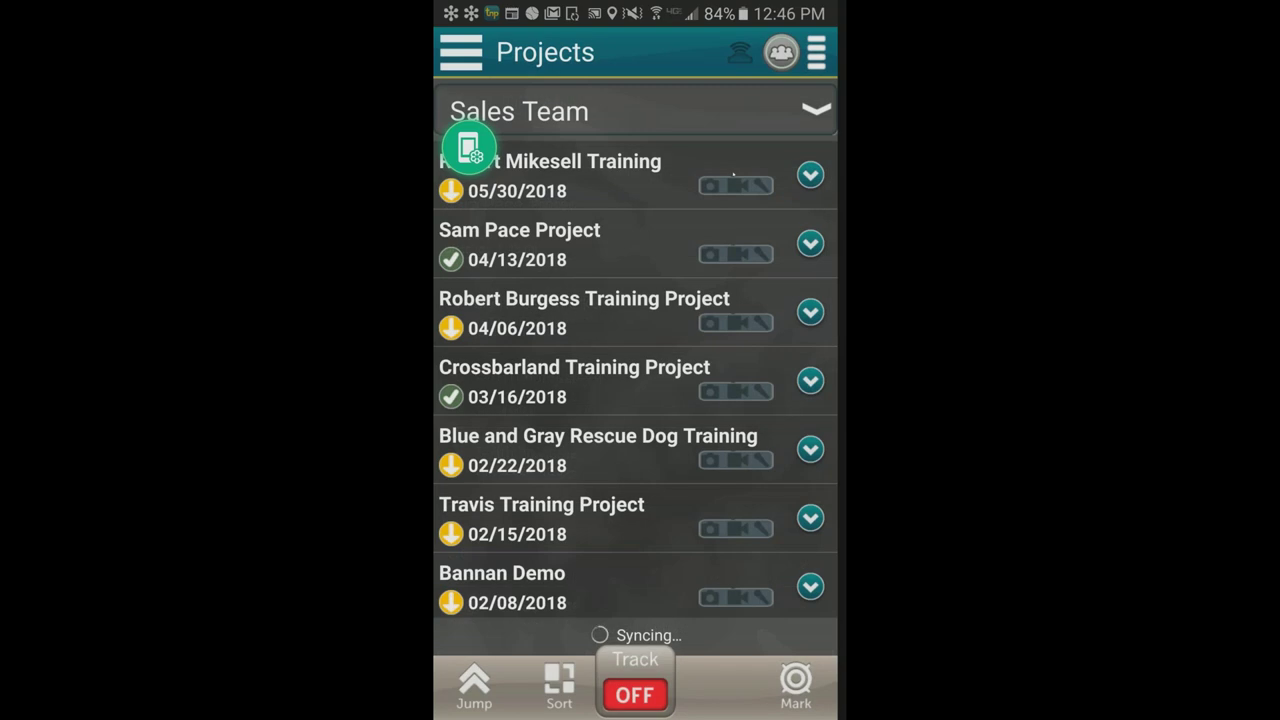
click(575, 381)
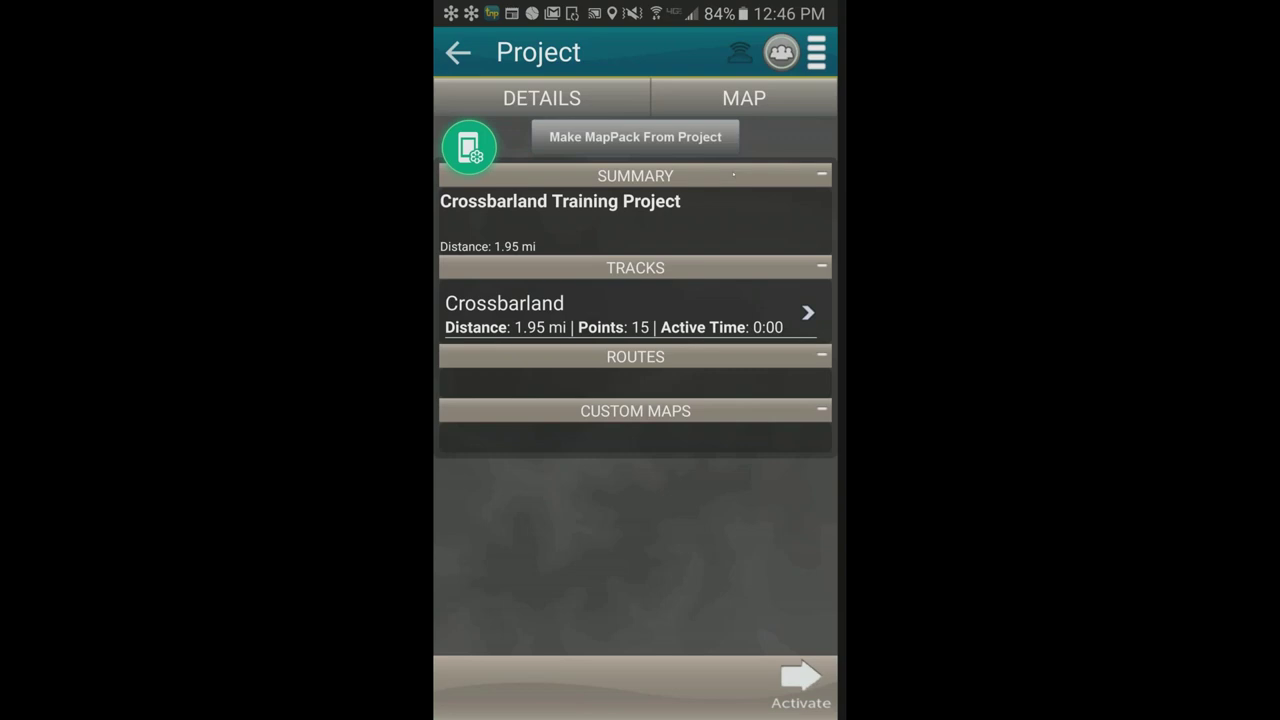
Make a MapPack from the project, widening its area right and down to about 4.0 MB.
click(635, 137)
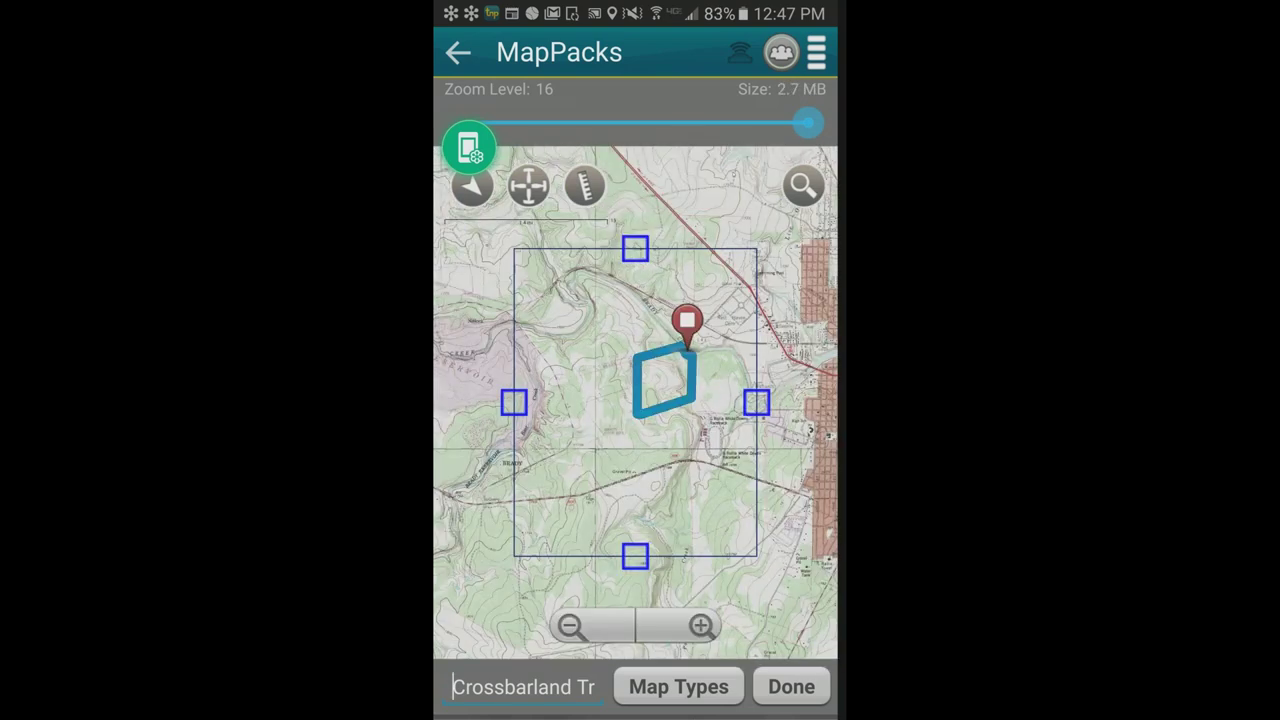
drag(756, 402, 816, 402)
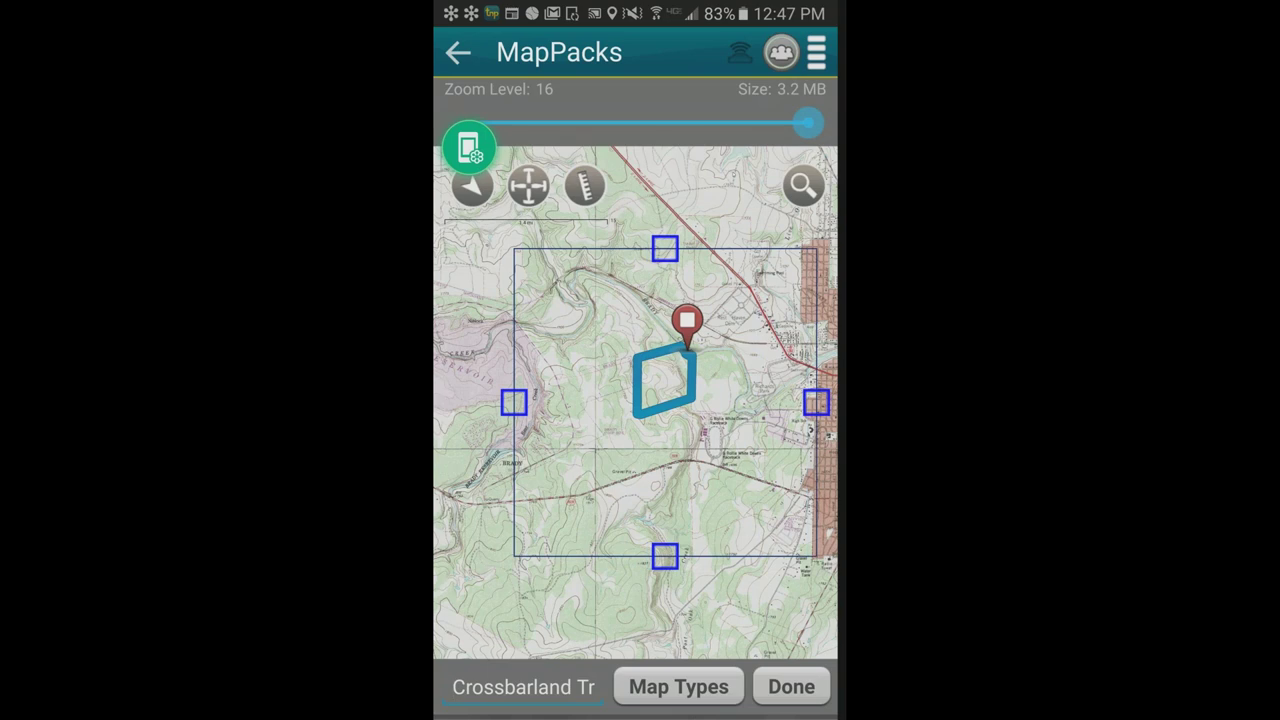
drag(660, 480, 660, 519)
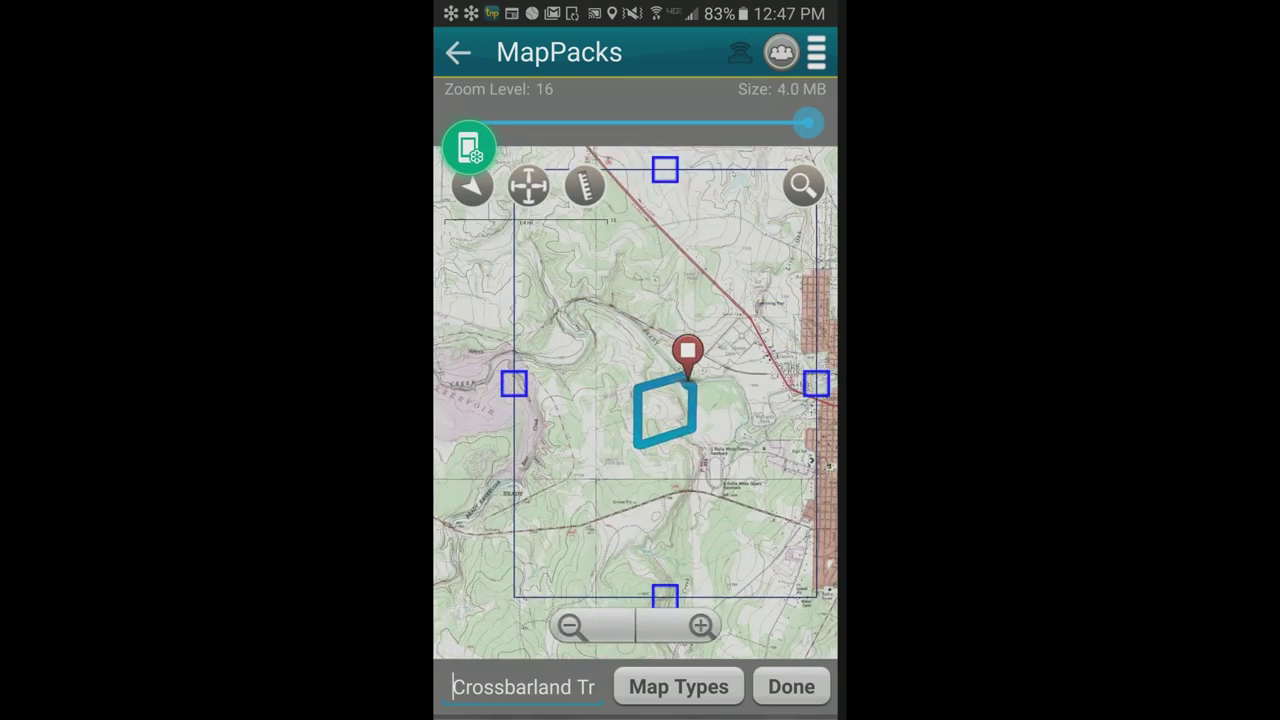
click(678, 686)
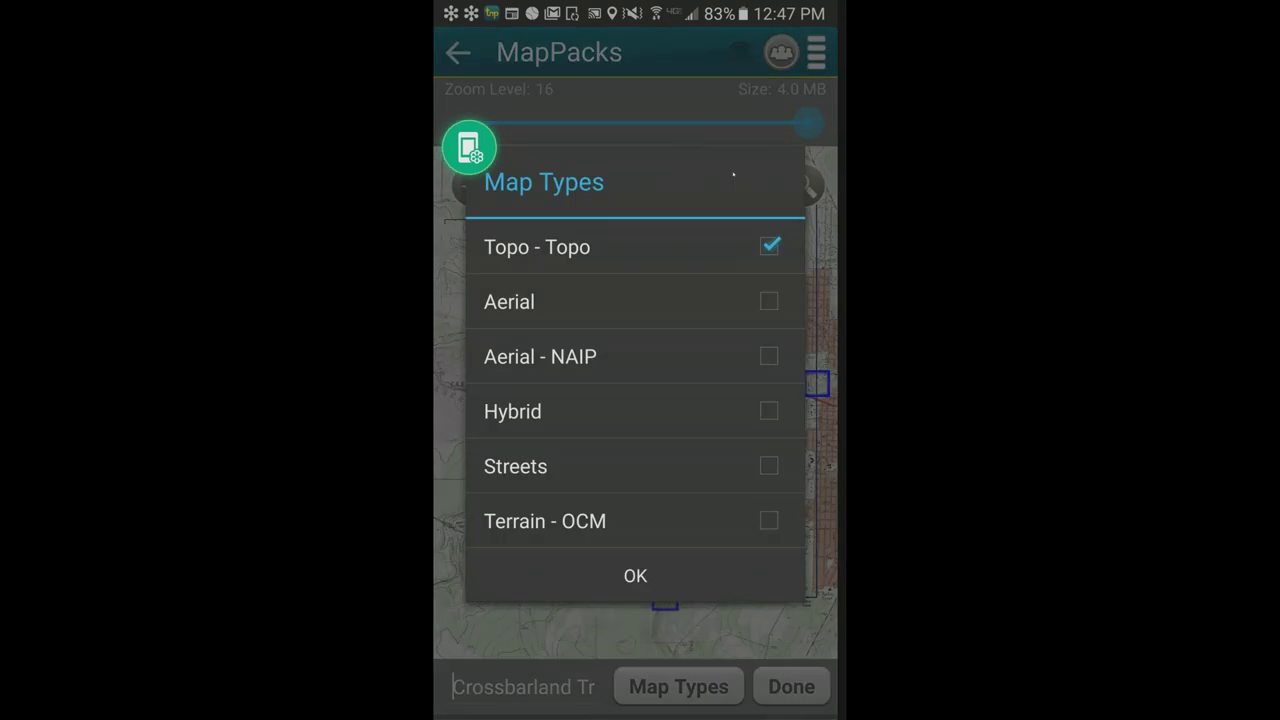
Set the MapPack map types to Hybrid and Aerial - NAIP, dropping Topo - Topo.
click(769, 411)
click(769, 246)
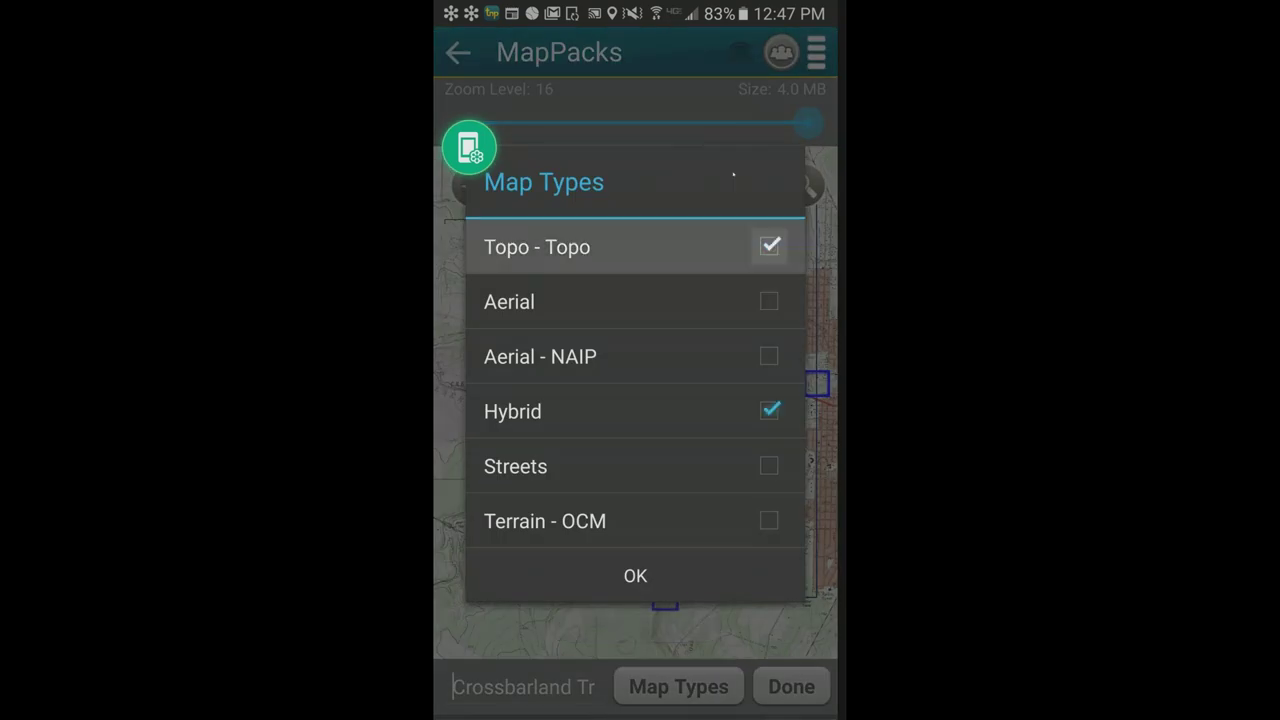
click(769, 356)
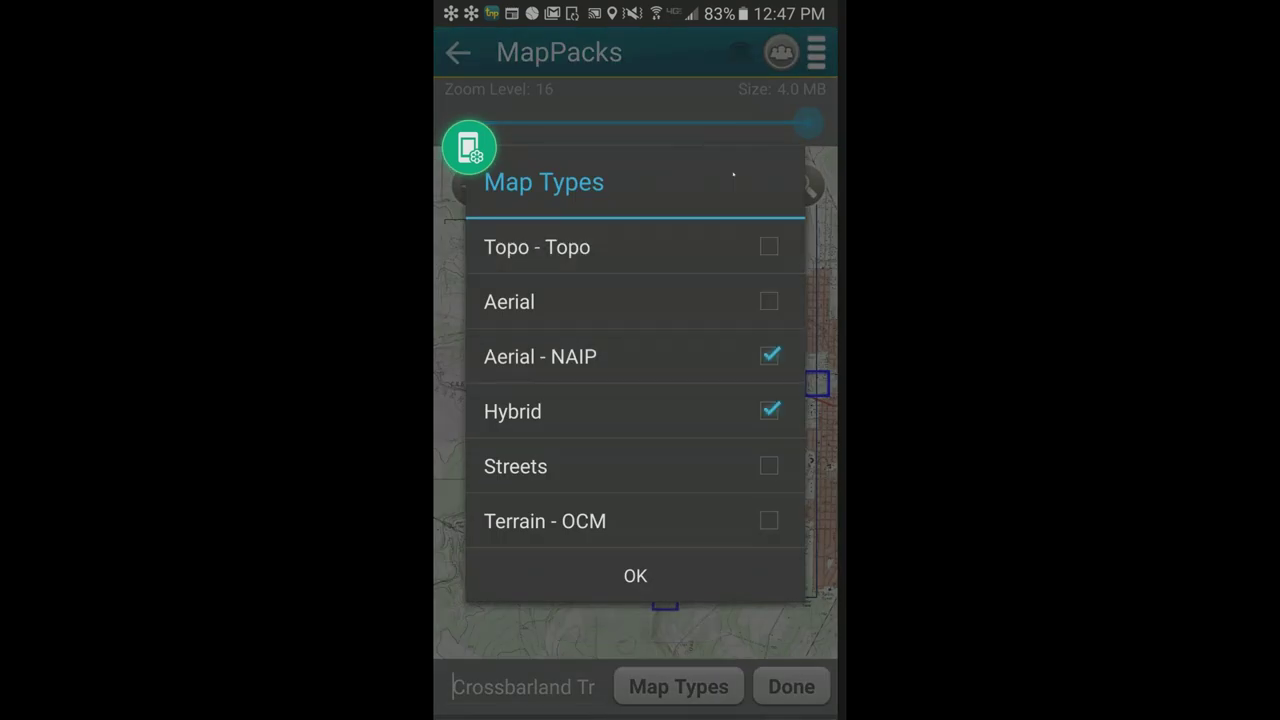
click(635, 575)
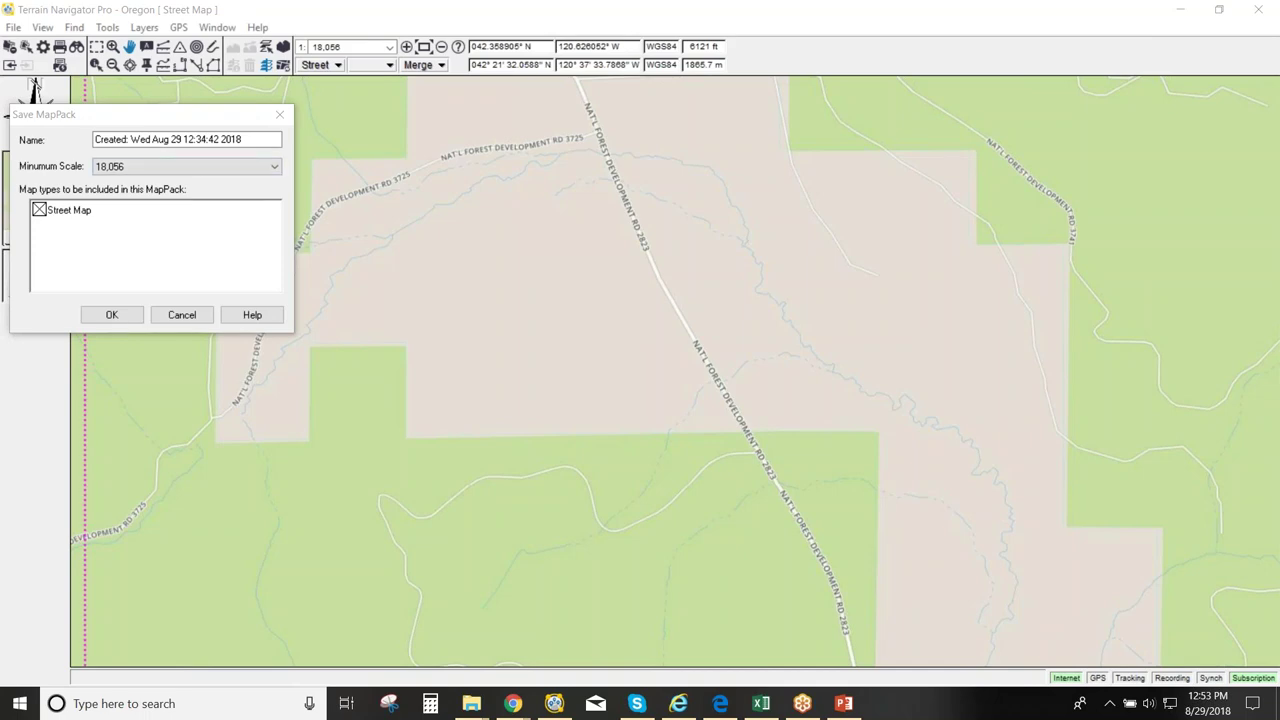
Close the Save MapPack dialog without saving and bring up the File menu.
click(279, 114)
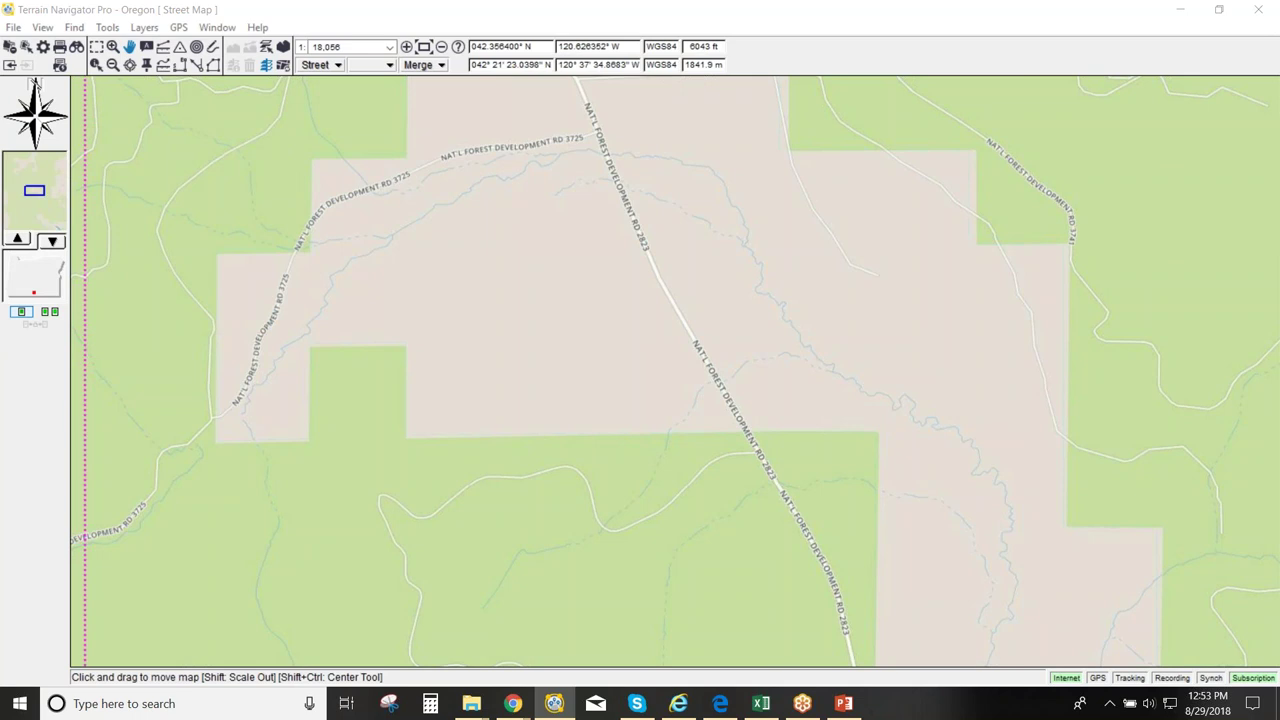
click(14, 28)
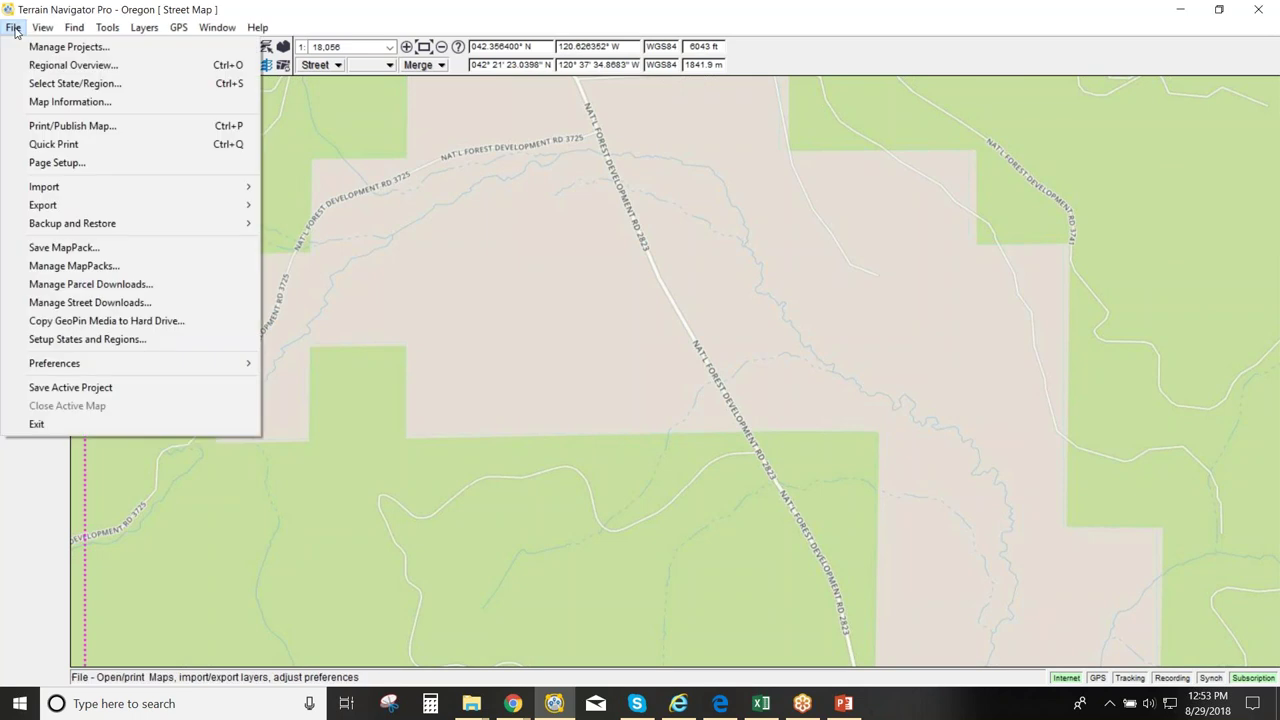
Open Manage MapPacks, select Oregon Area 51 and start an import.
click(99, 266)
click(75, 131)
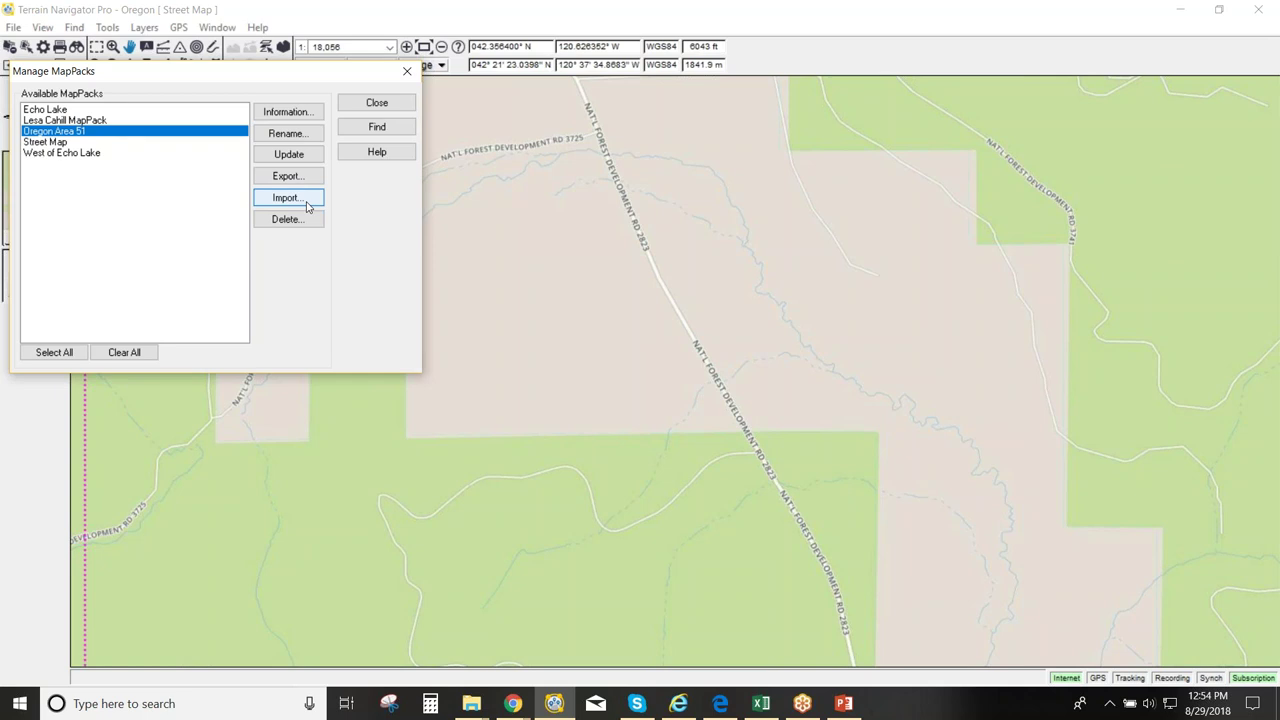
click(308, 205)
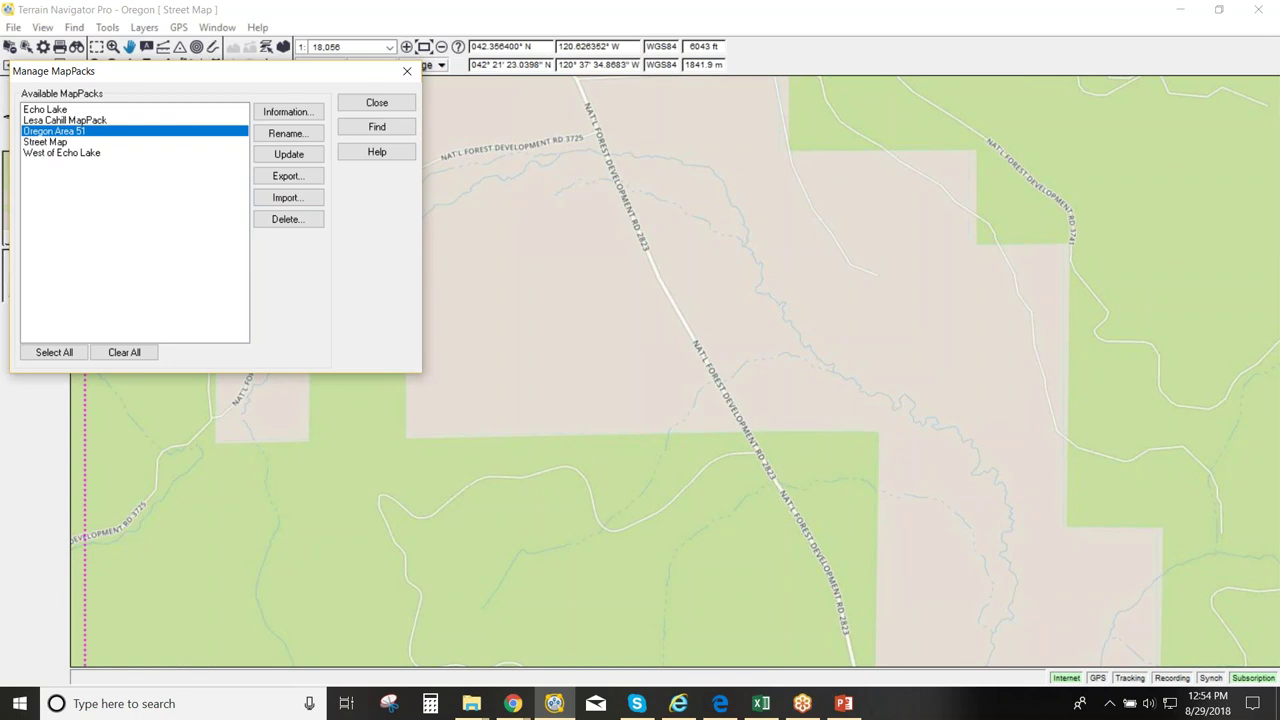